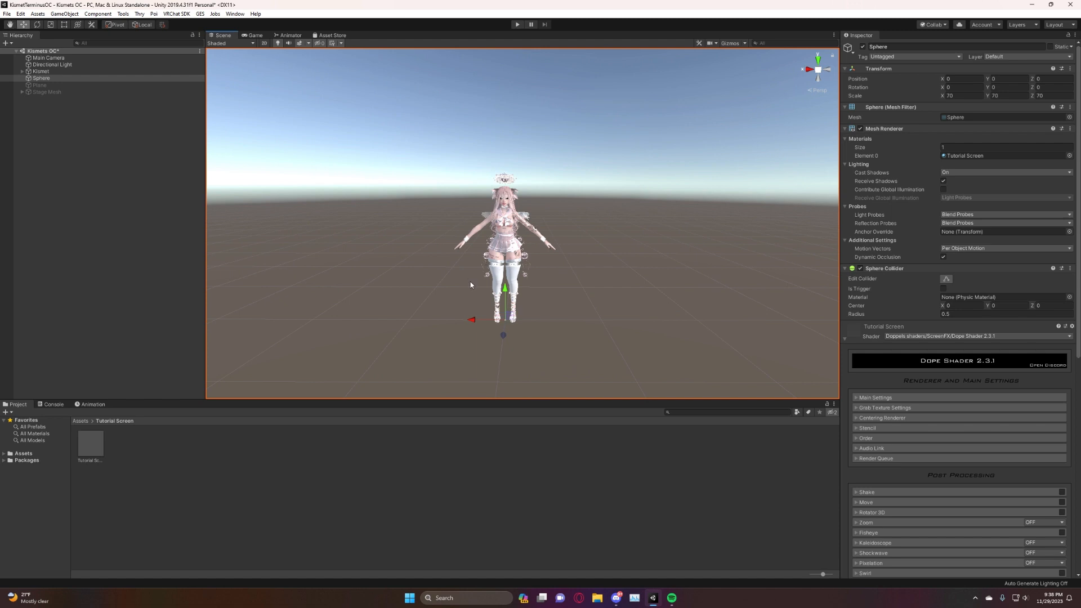
Set the distance fade in the Dope Shader's Main Settings to Fade Start 1 and Fade End 100.
{"action": "left_click", "coordinate": [901, 396]}
{"action": "scroll", "coordinate": [902, 397], "scroll_direction": "down", "scroll_amount": 5}
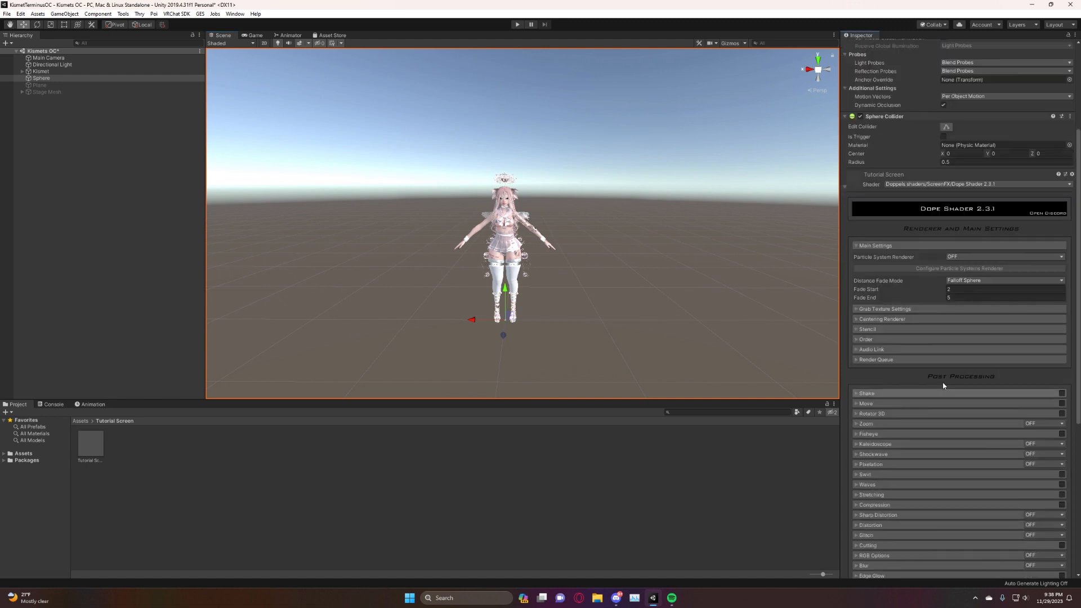
{"action": "left_click", "coordinate": [947, 258]}
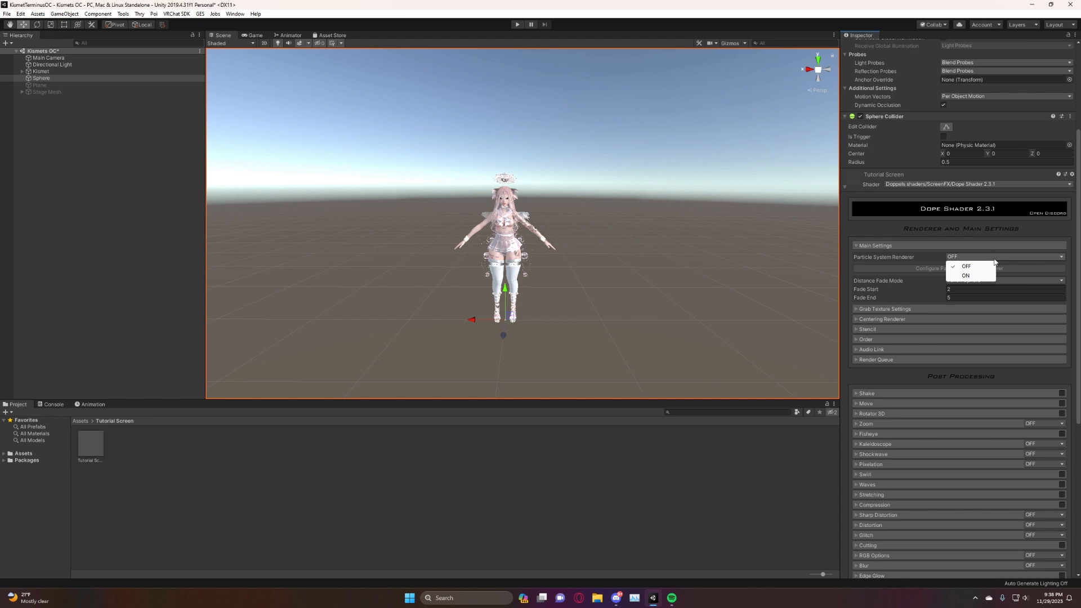
{"action": "left_click", "coordinate": [995, 261]}
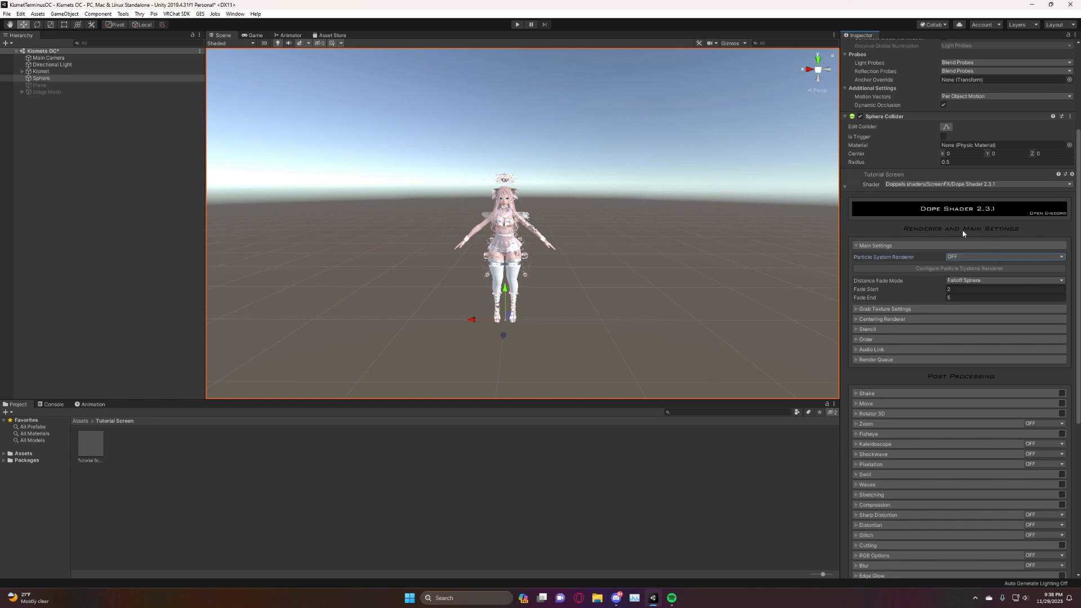
{"action": "left_click", "coordinate": [978, 290]}
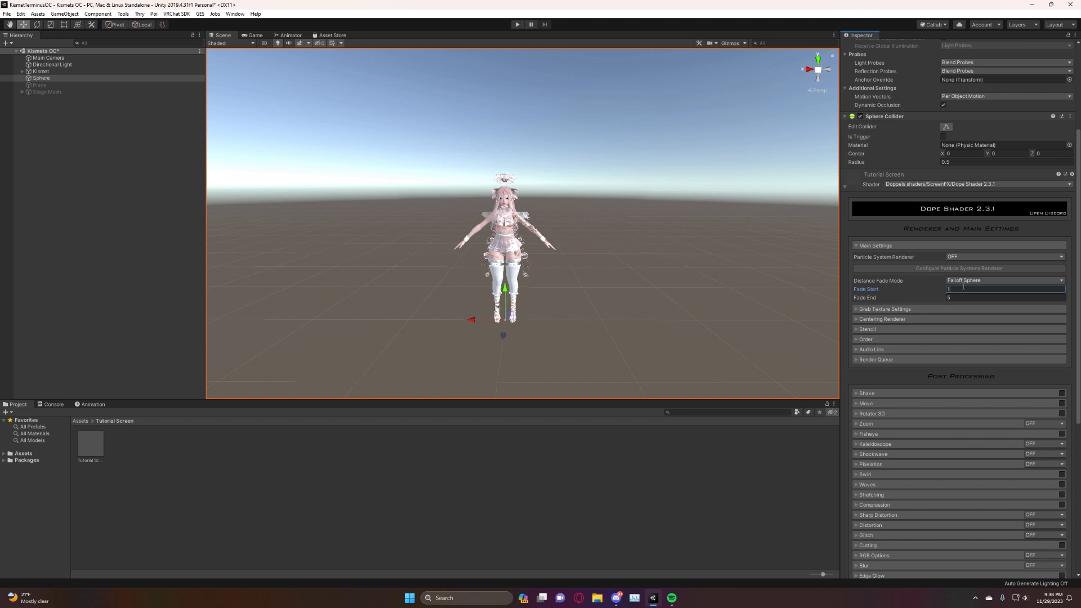
{"action": "left_click", "coordinate": [968, 298]}
{"action": "mouse_move", "coordinate": [588, 264]}
{"action": "right_mouse_down"}
{"action": "mouse_move", "coordinate": [548, 333]}
{"action": "mouse_move", "coordinate": [586, 265]}
{"action": "mouse_move", "coordinate": [586, 277]}
{"action": "right_mouse_up"}
{"action": "key", "text": "w"}
{"action": "key", "text": "s"}
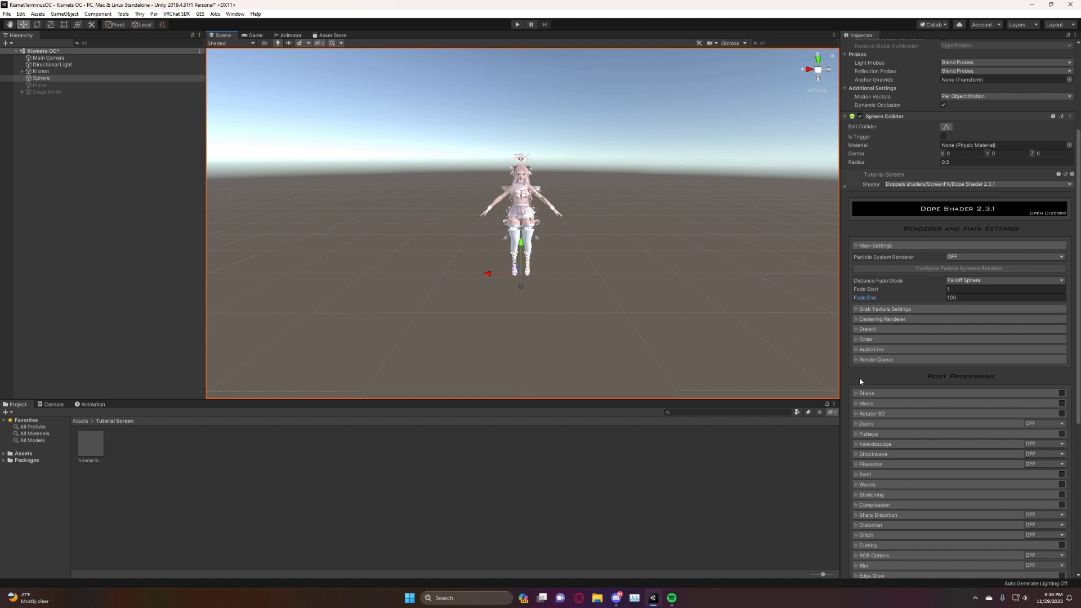
{"action": "scroll", "coordinate": [859, 360], "scroll_direction": "down", "scroll_amount": 3}
{"action": "left_click", "coordinate": [860, 171]}
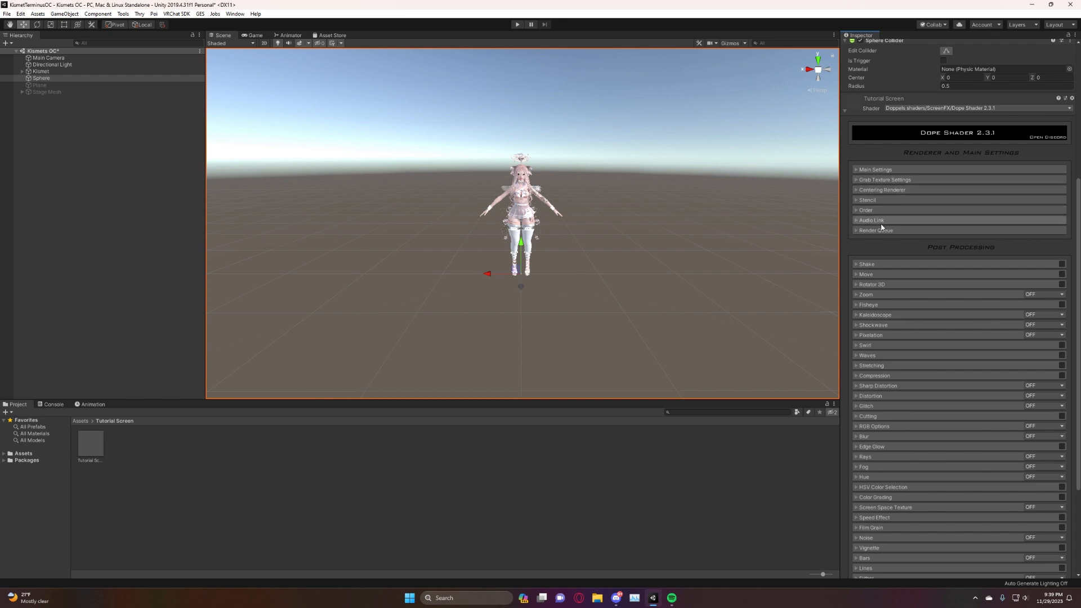
Try the custom render queue option by switching it ON and back OFF in the Render Queue settings.
{"action": "left_click", "coordinate": [858, 230]}
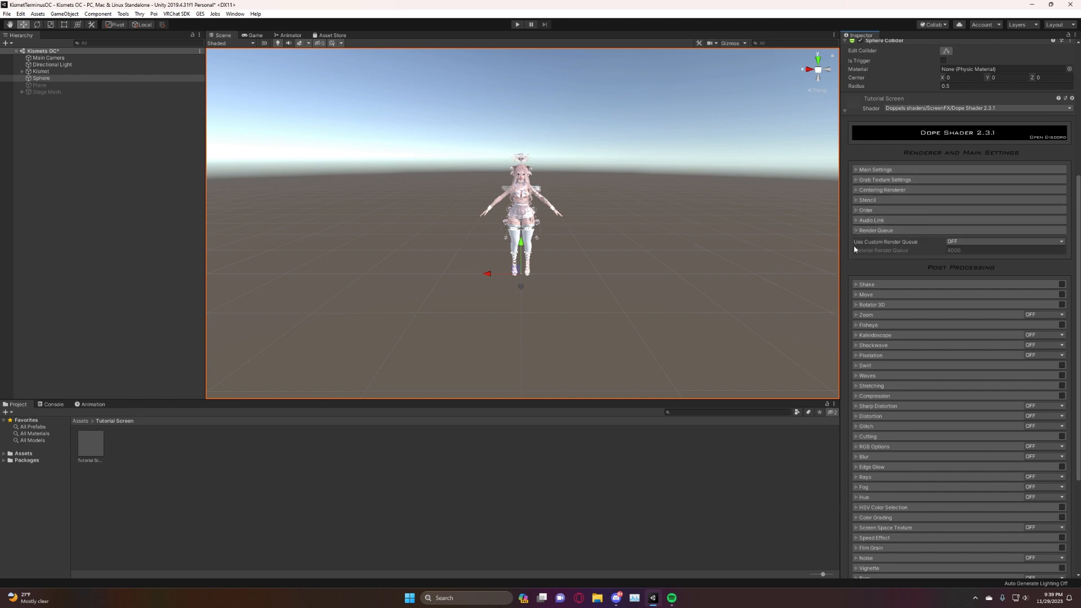
{"action": "left_click", "coordinate": [948, 243]}
{"action": "left_click", "coordinate": [957, 257]}
{"action": "left_click", "coordinate": [952, 242]}
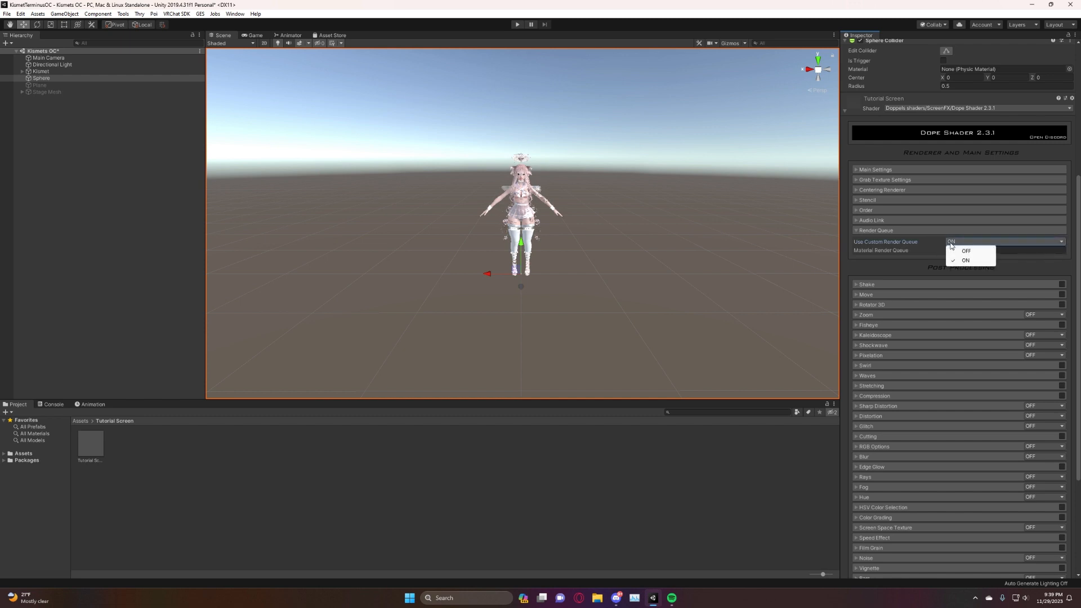
{"action": "left_click", "coordinate": [964, 251]}
{"action": "left_click", "coordinate": [858, 231]}
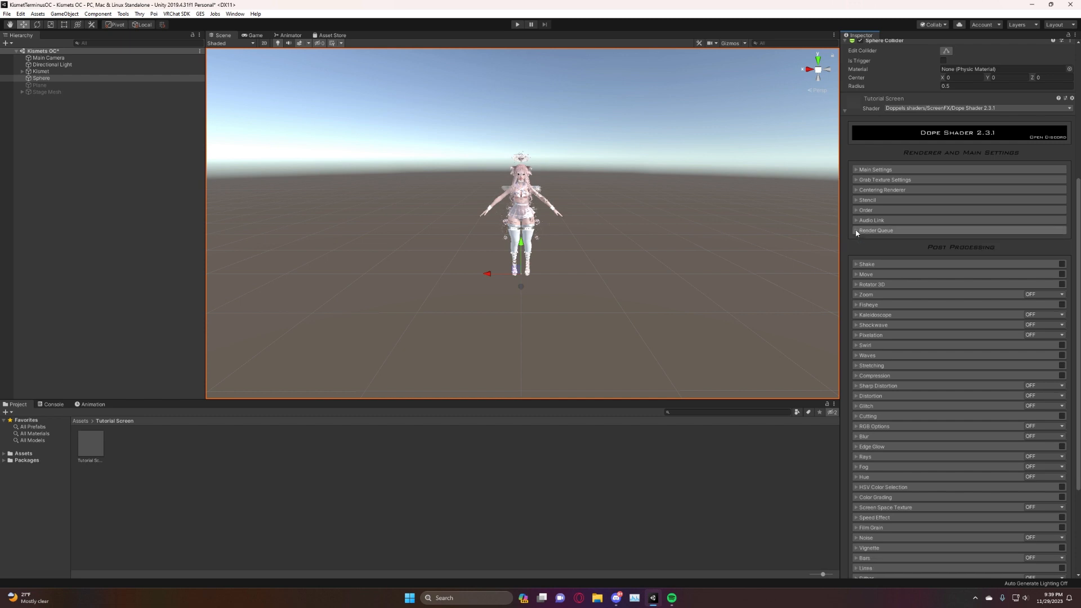
Enable the Shake effect and set its Amplitude Total to about 0.055 and Amplitude Y to 4.4.
{"action": "scroll", "coordinate": [982, 269], "scroll_direction": "down", "scroll_amount": 5}
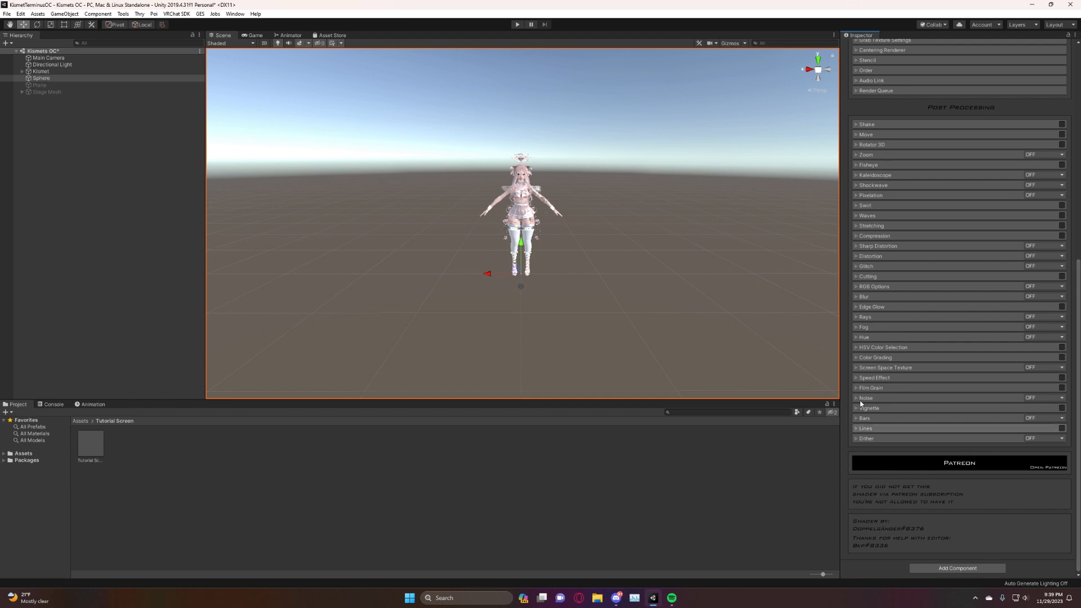
{"action": "key", "text": "w"}
{"action": "right_click_drag", "start_coordinate": [537, 209], "coordinate": [532, 198]}
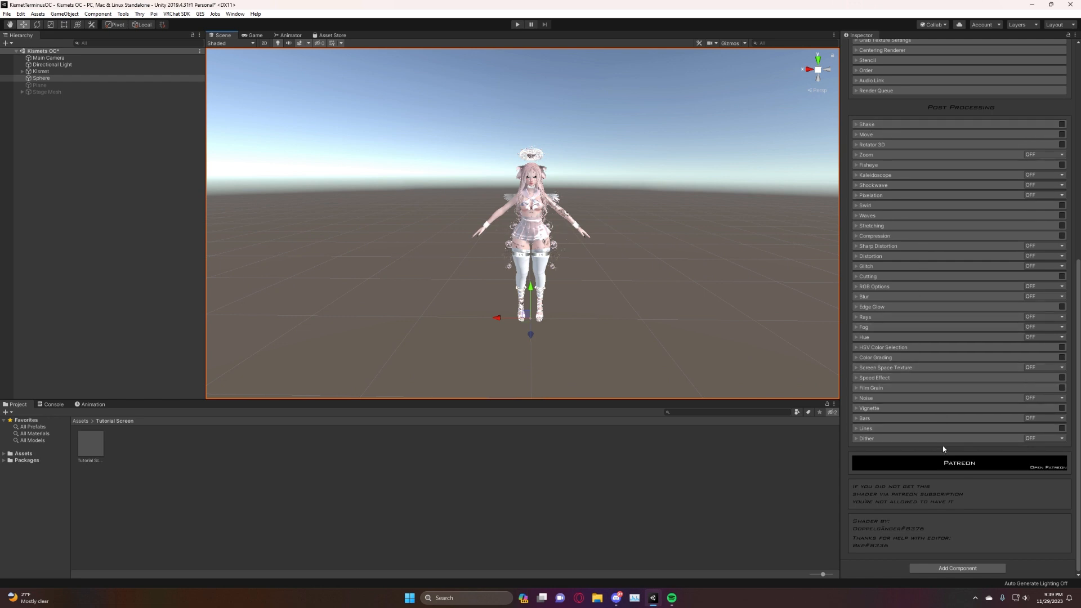
{"action": "left_click", "coordinate": [866, 125]}
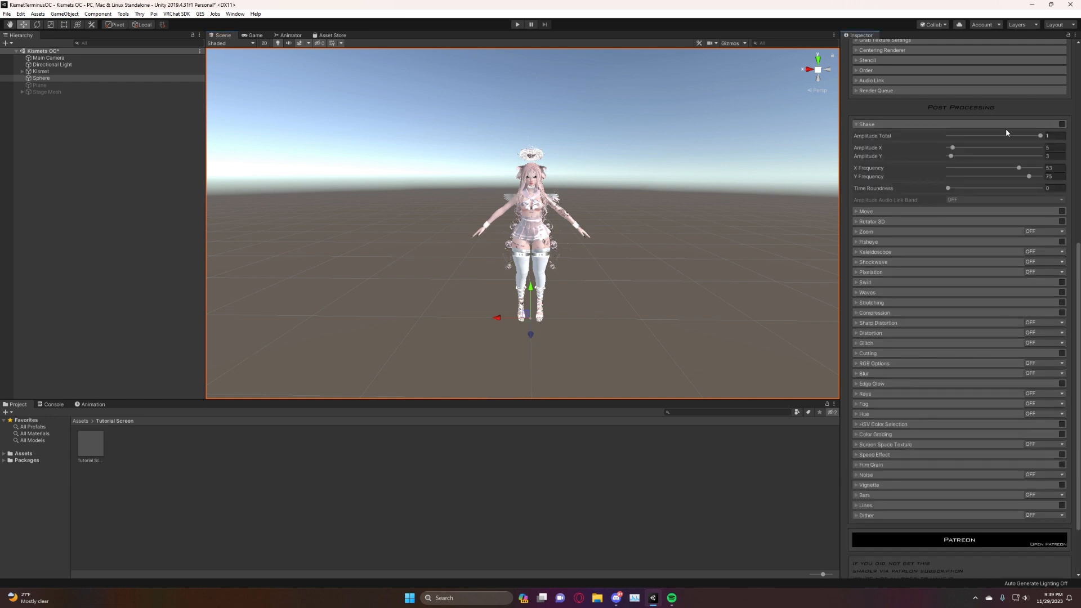
{"action": "left_click", "coordinate": [1061, 125]}
{"action": "left_click", "coordinate": [1063, 125]}
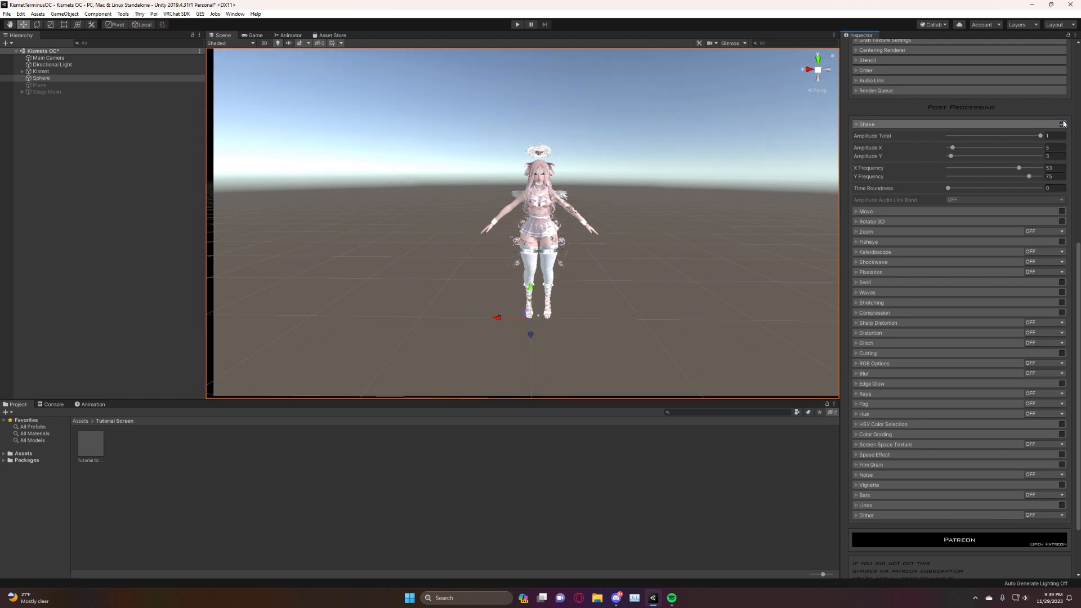
{"action": "left_click_drag", "start_coordinate": [1036, 135], "coordinate": [954, 144]}
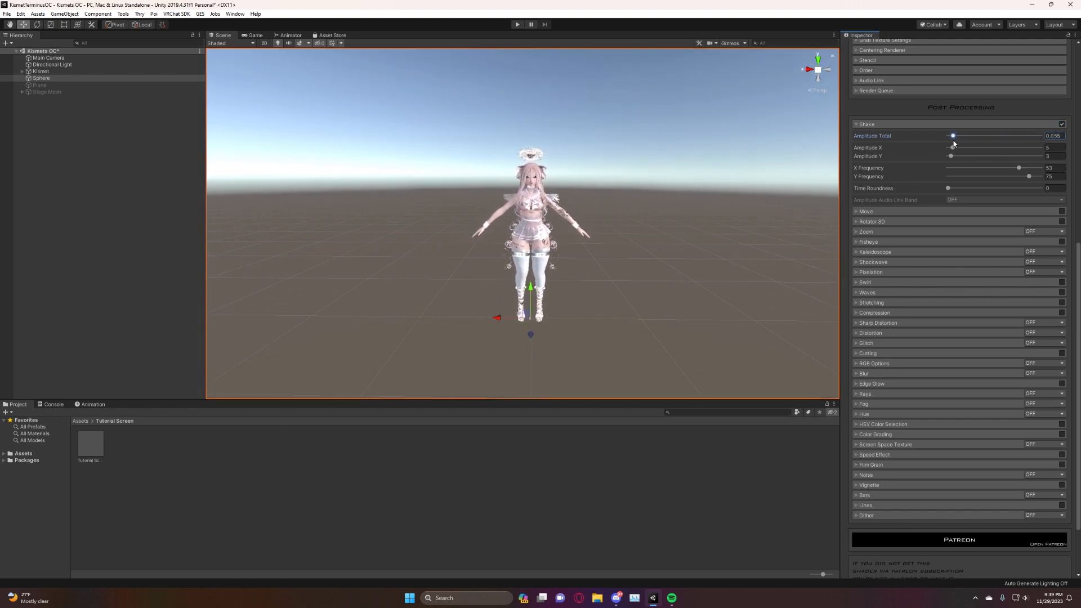
{"action": "left_click", "coordinate": [957, 147]}
{"action": "mouse_move", "coordinate": [959, 150]}
{"action": "left_mouse_down"}
{"action": "mouse_move", "coordinate": [996, 149]}
{"action": "mouse_move", "coordinate": [960, 149]}
{"action": "mouse_move", "coordinate": [953, 161]}
{"action": "left_mouse_up"}
Try the Shake effect's X and Y Frequency at -100 and set both to 100.
{"action": "left_click_drag", "start_coordinate": [1018, 168], "coordinate": [941, 178]}
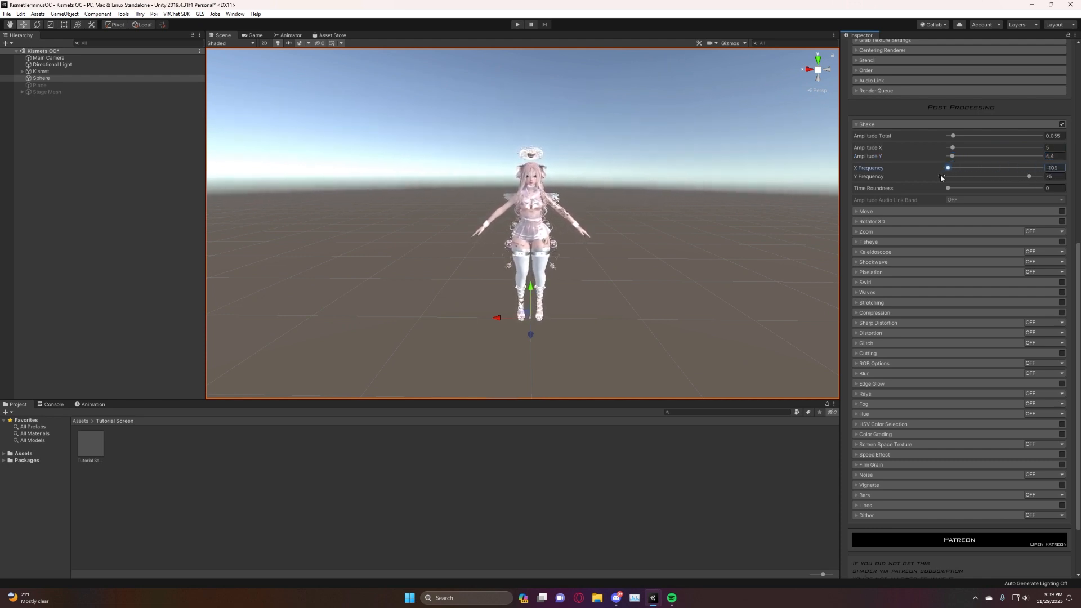
{"action": "left_click_drag", "start_coordinate": [1028, 176], "coordinate": [935, 175]}
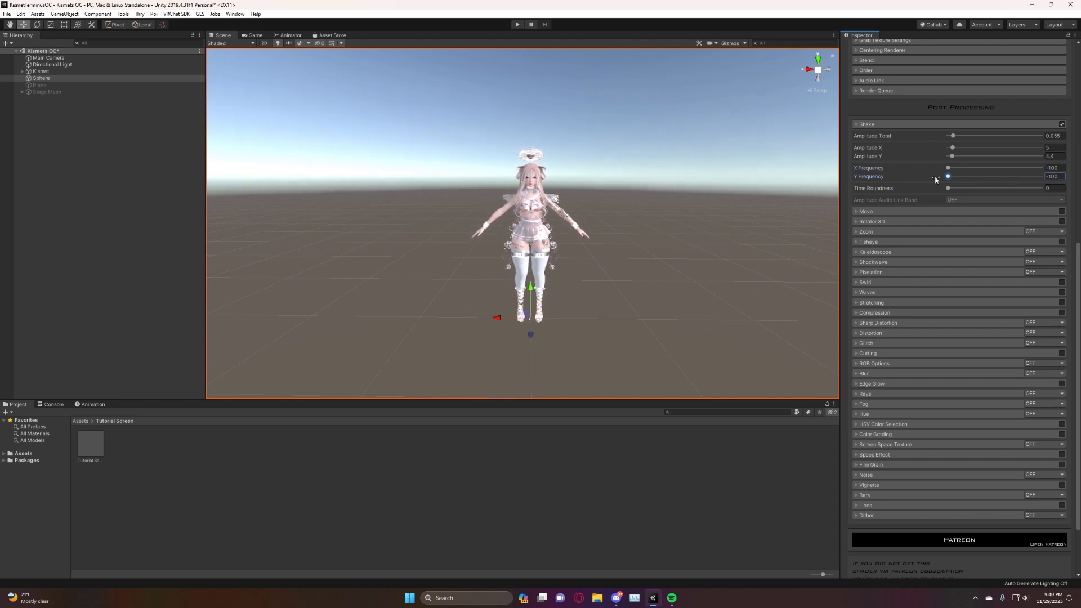
{"action": "left_click_drag", "start_coordinate": [1037, 169], "coordinate": [1052, 172]}
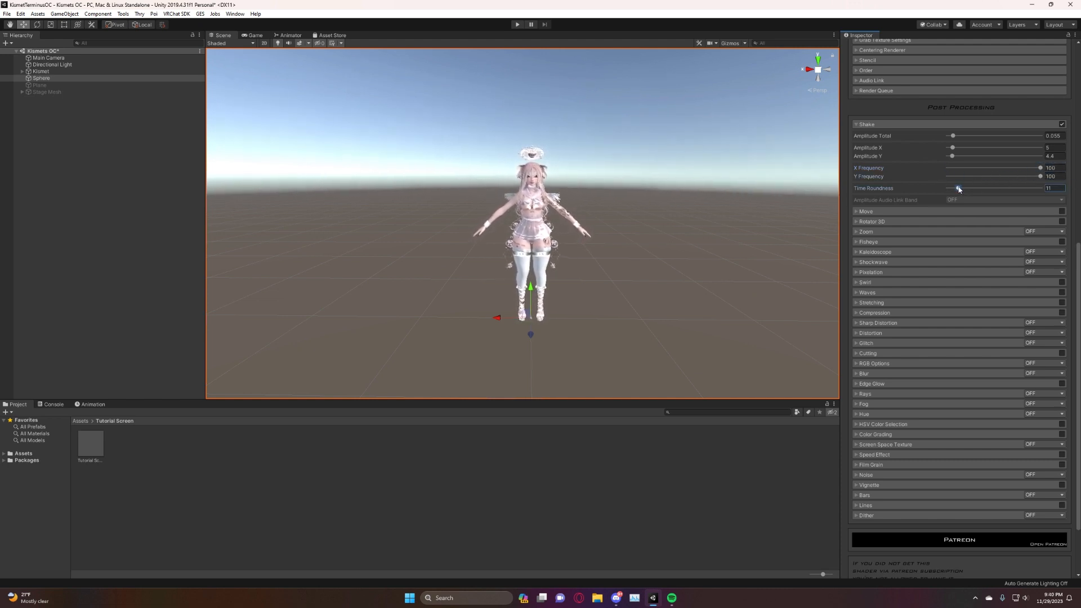
Try Shake's Time Roundness at 100, return it to 0, and turn the Shake effect off.
{"action": "left_click_drag", "start_coordinate": [959, 189], "coordinate": [1034, 192]}
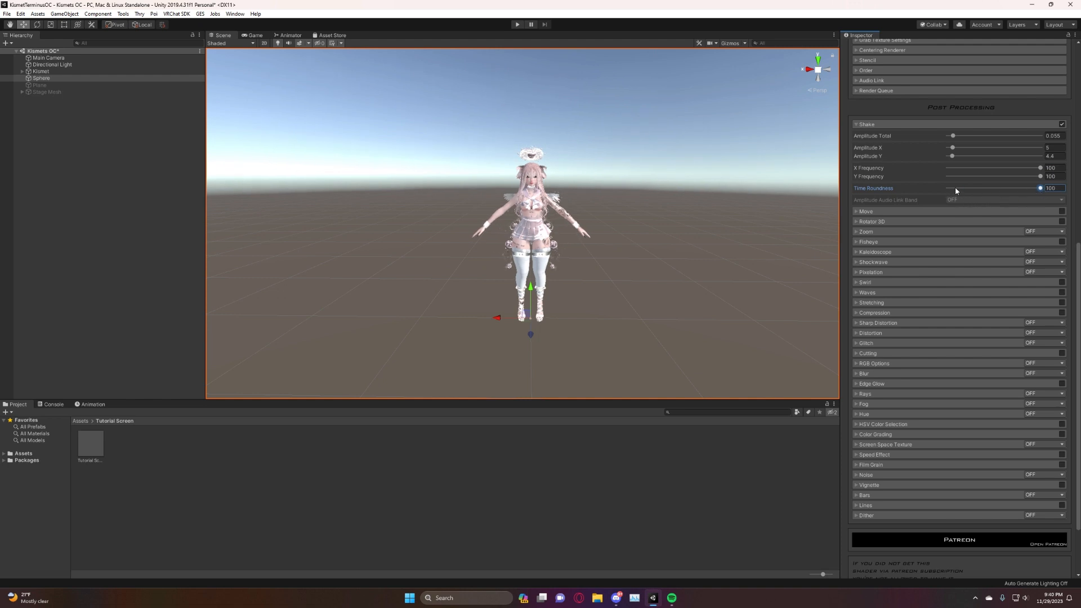
{"action": "left_click_drag", "start_coordinate": [947, 188], "coordinate": [944, 188]}
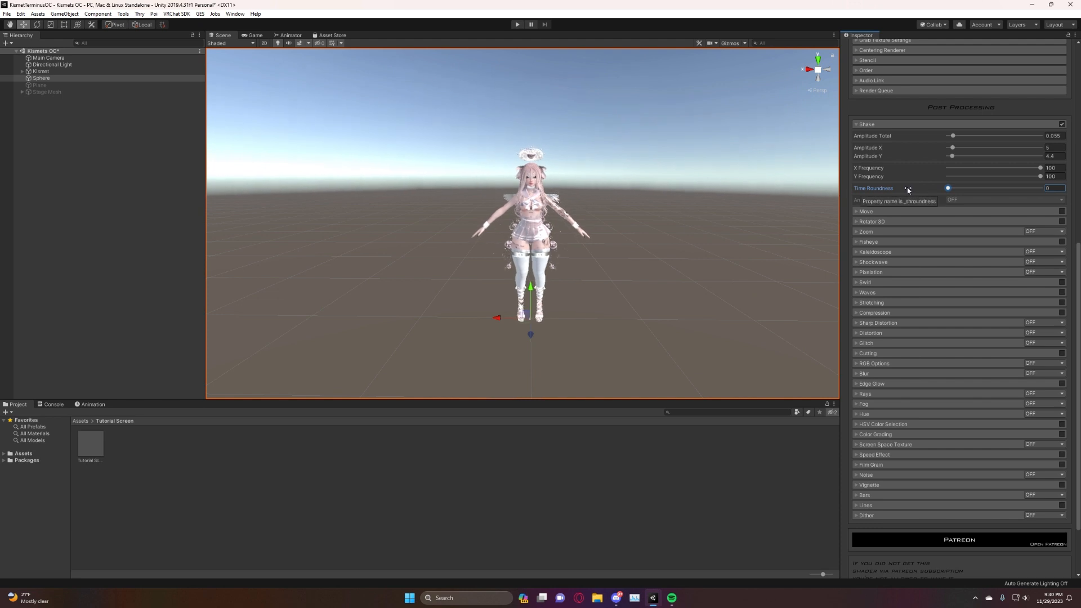
{"action": "left_click", "coordinate": [1061, 125]}
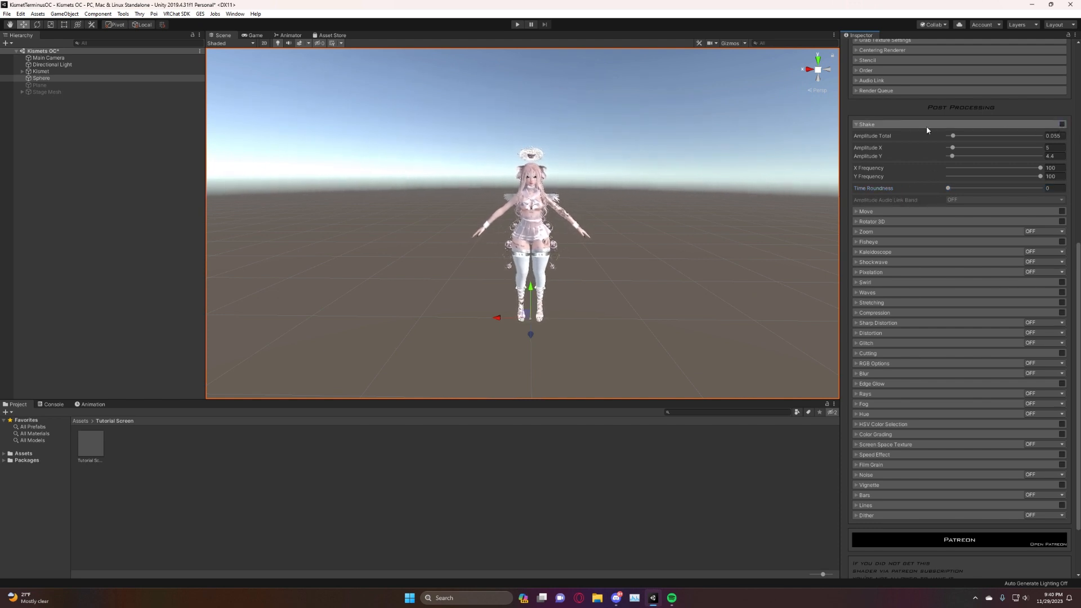
{"action": "left_click", "coordinate": [857, 125]}
Enable the Move effect and try it with Move X and Move Y set to 1.
{"action": "left_click", "coordinate": [856, 135]}
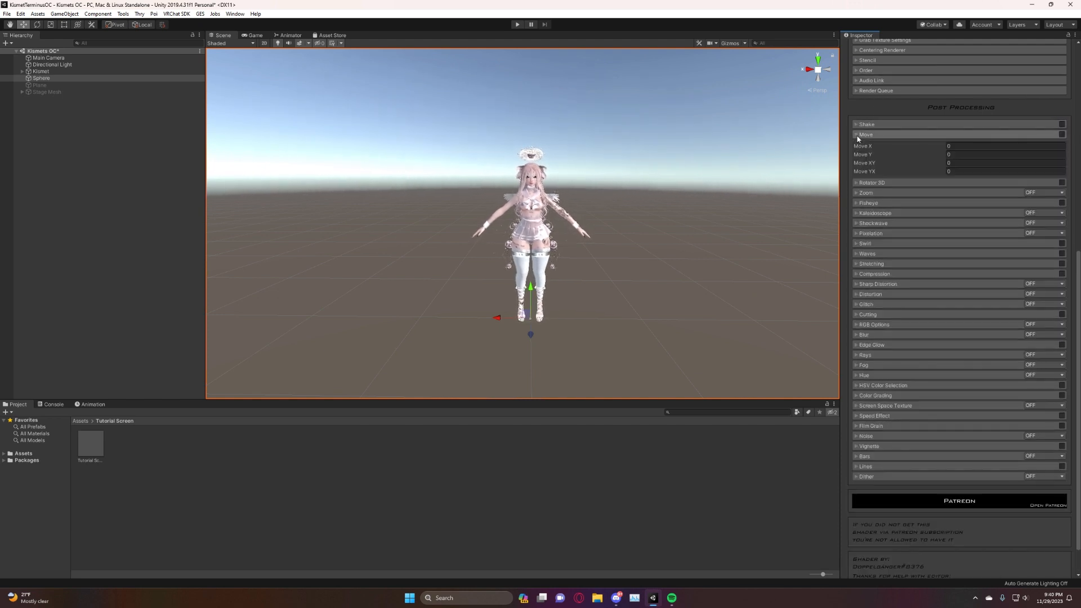
{"action": "left_click", "coordinate": [1062, 135]}
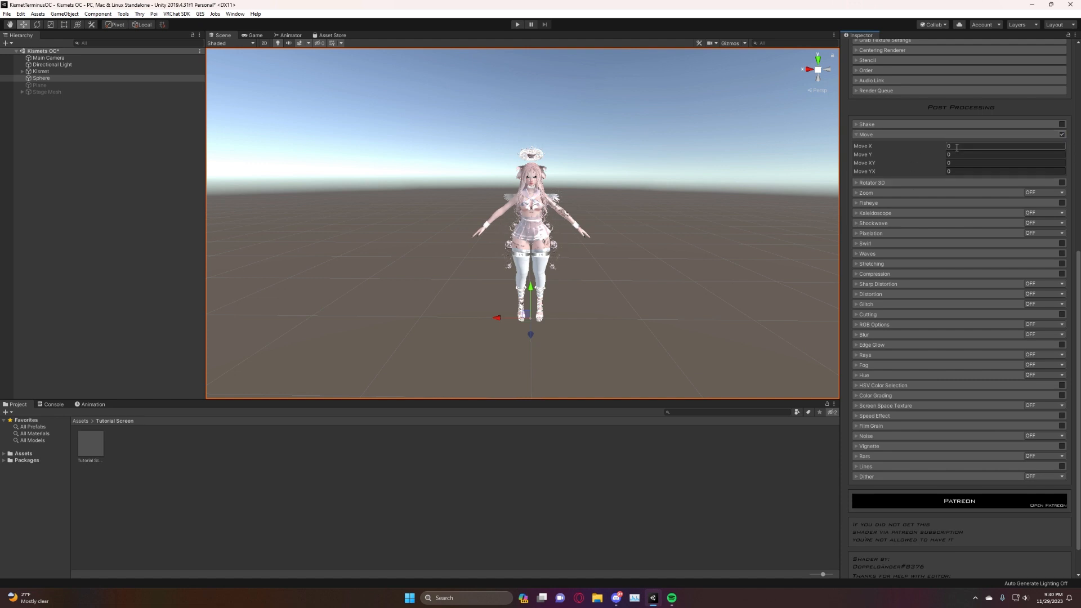
{"action": "type", "text": "1"}
{"action": "key", "text": "Tab"}
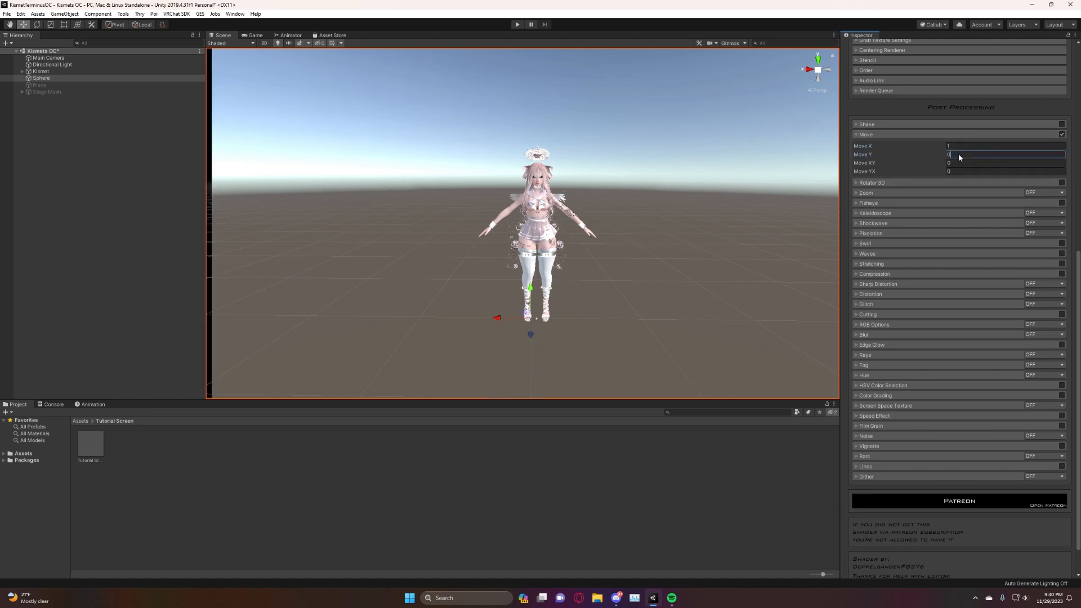
{"action": "type", "text": "1"}
{"action": "left_click", "coordinate": [957, 147]}
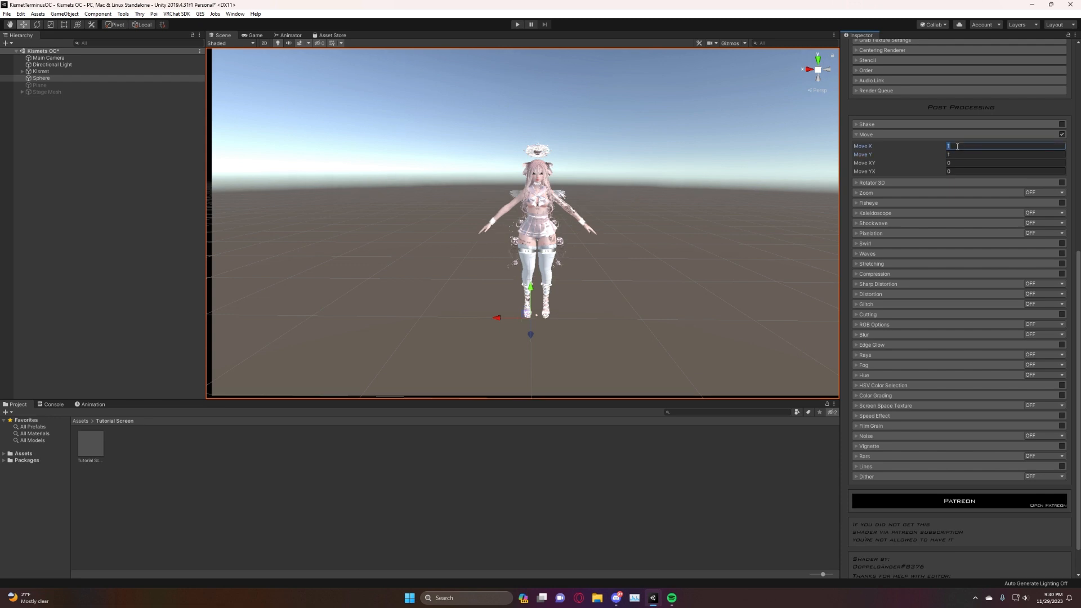
{"action": "left_click", "coordinate": [880, 134]}
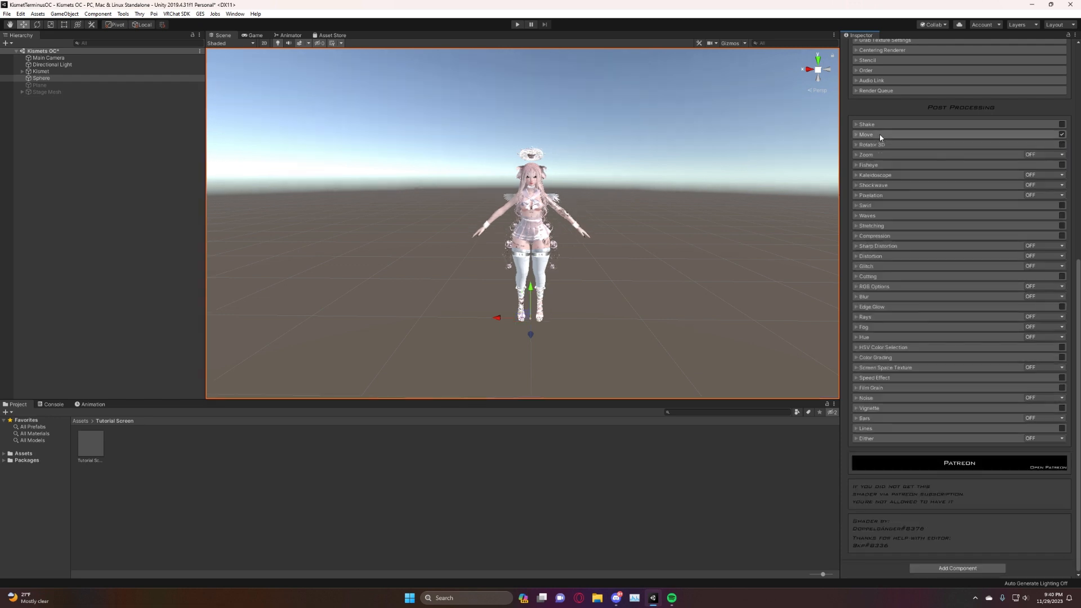
Turn on the Rotator 3D effect and turn off the Move effect.
{"action": "left_click", "coordinate": [864, 145]}
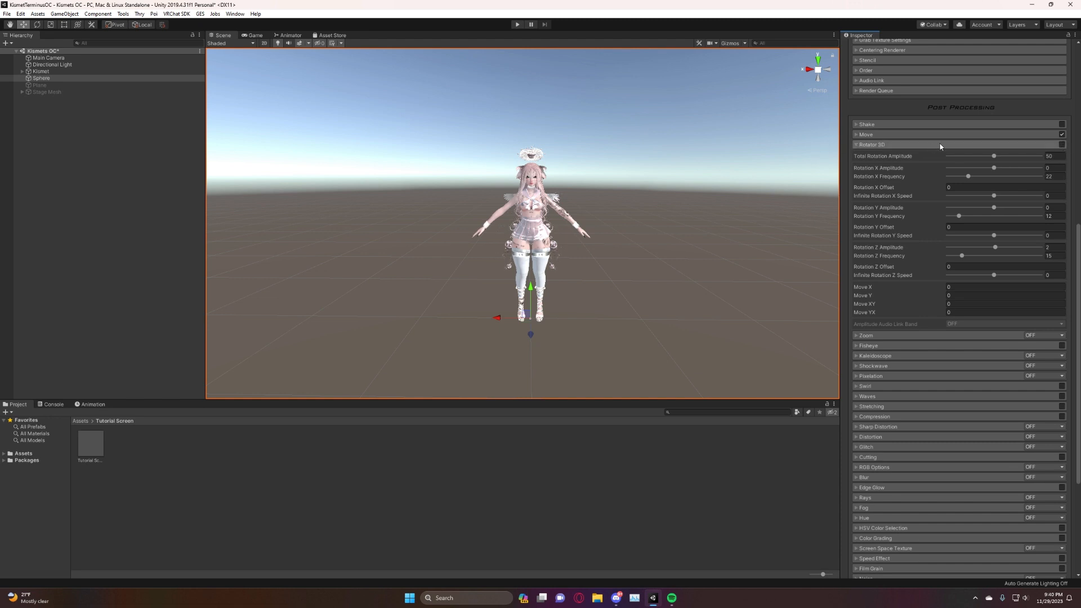
{"action": "left_click", "coordinate": [1061, 144]}
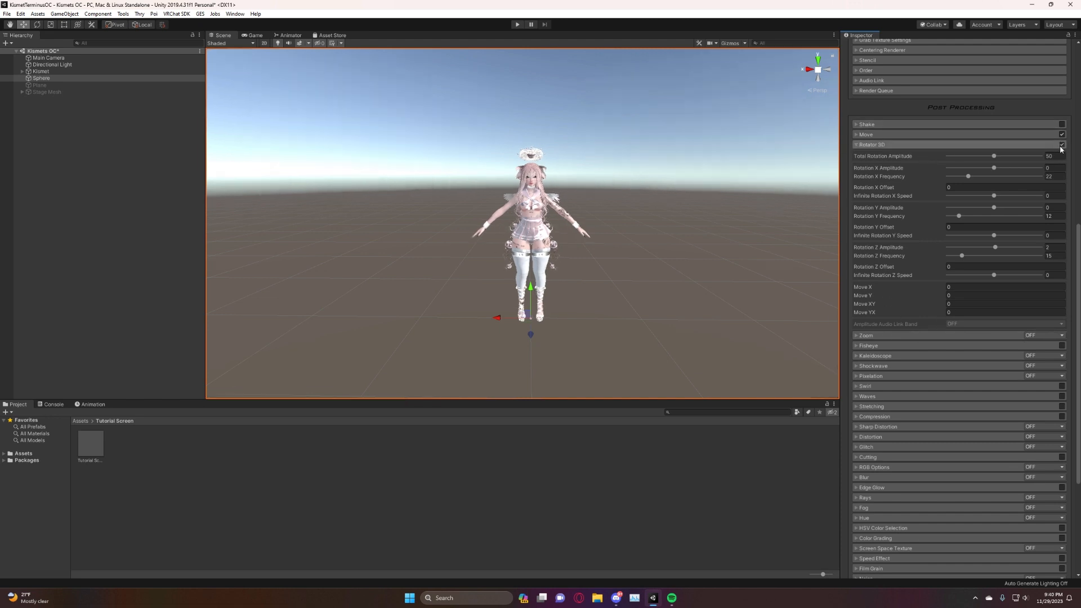
{"action": "left_click", "coordinate": [1061, 134]}
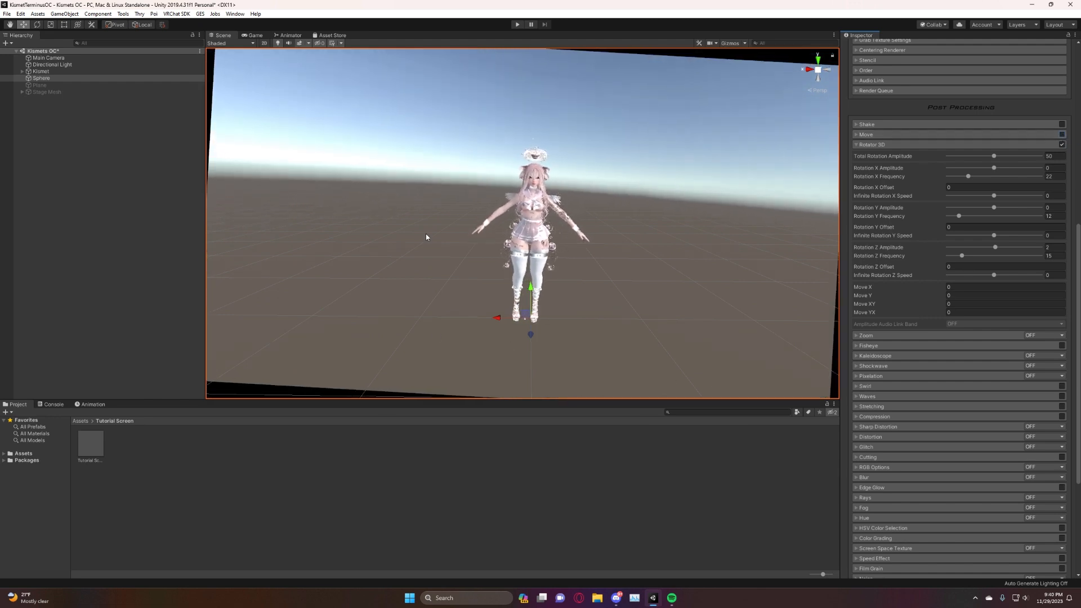
Set Rotator 3D's total amplitude to 49.3, X amplitude -16, X frequency 9.2, infinite X speed -60.7 and Y amplitude 48.1, and disable the effect.
{"action": "left_click_drag", "start_coordinate": [994, 156], "coordinate": [1041, 157]}
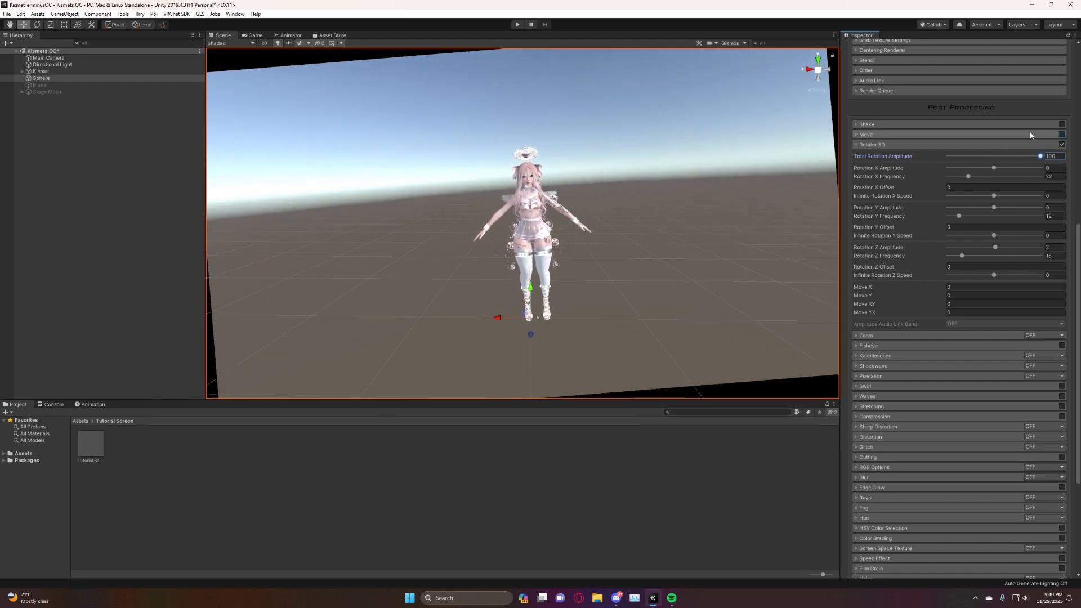
{"action": "left_click", "coordinate": [993, 157]}
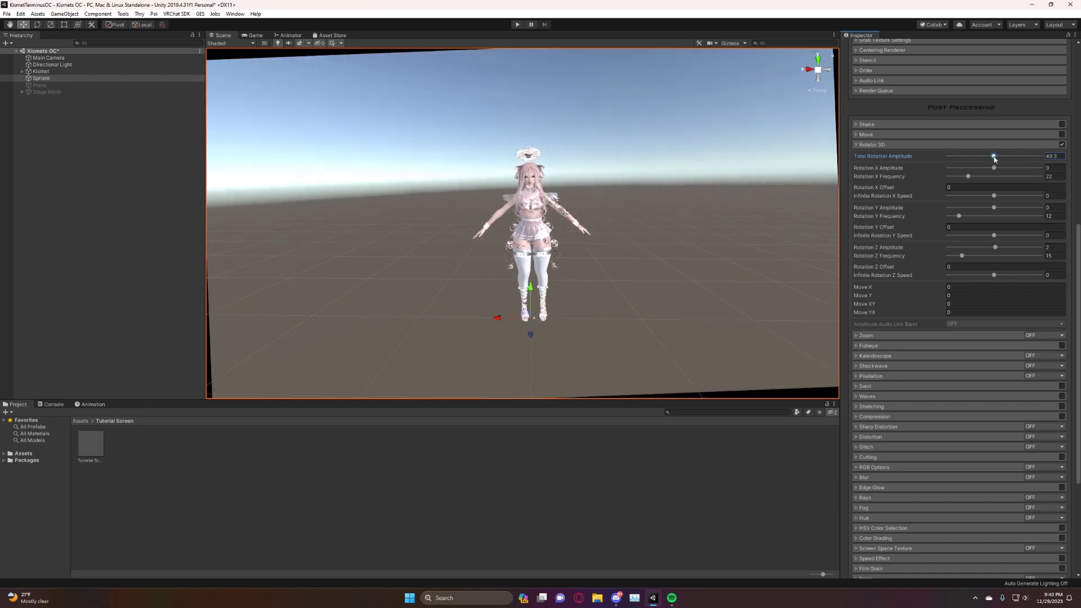
{"action": "left_click_drag", "start_coordinate": [994, 168], "coordinate": [1015, 208]}
{"action": "left_click", "coordinate": [1008, 178]}
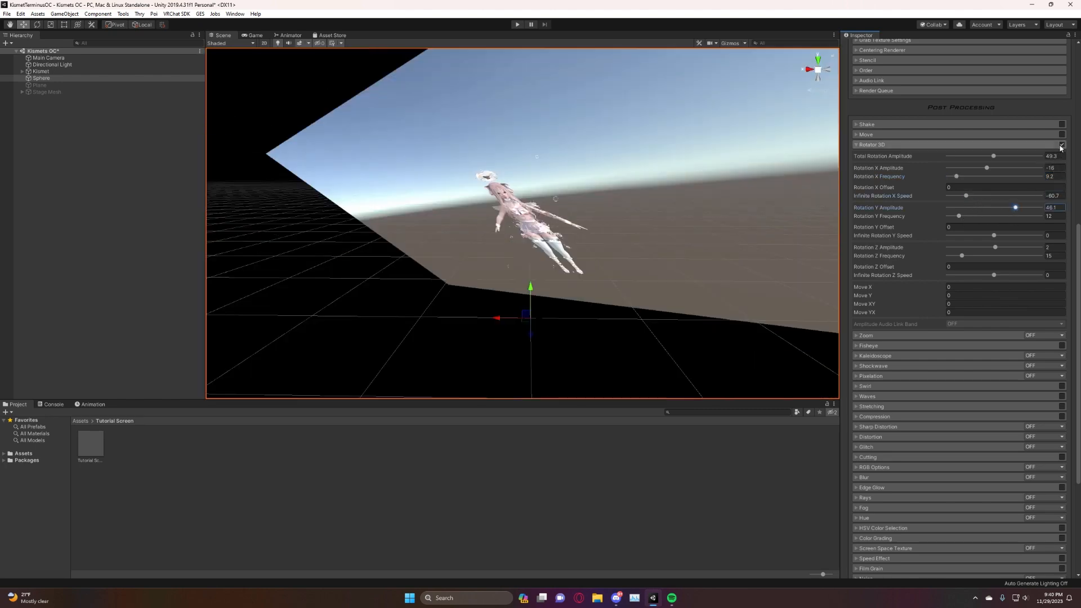
{"action": "left_click", "coordinate": [1062, 146]}
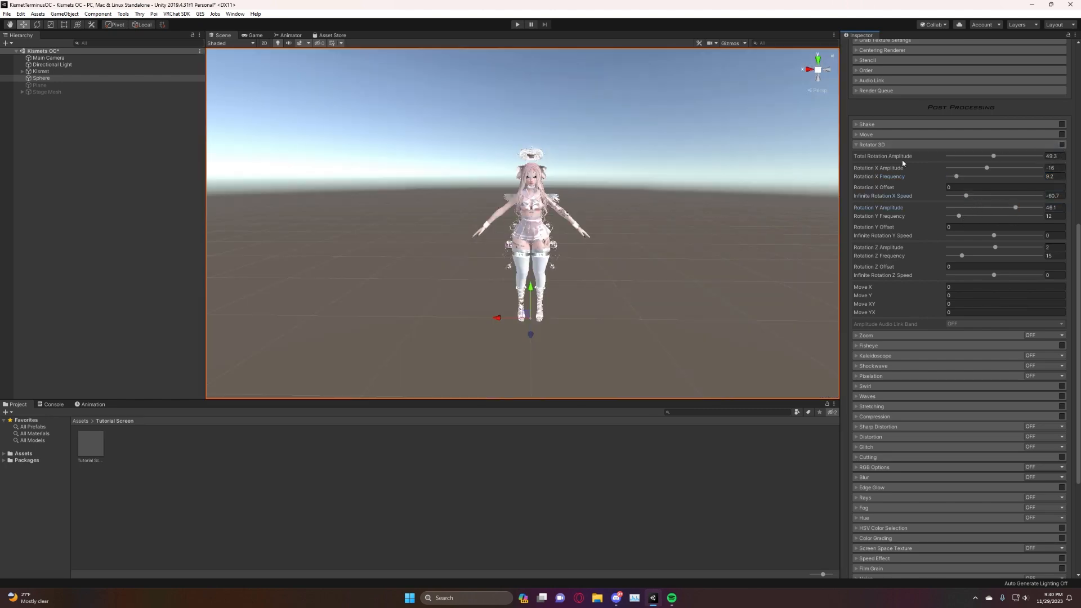
{"action": "left_click", "coordinate": [856, 145]}
Try the Zoom effect in Simple and Centering modes, and turn it off.
{"action": "left_click", "coordinate": [856, 155]}
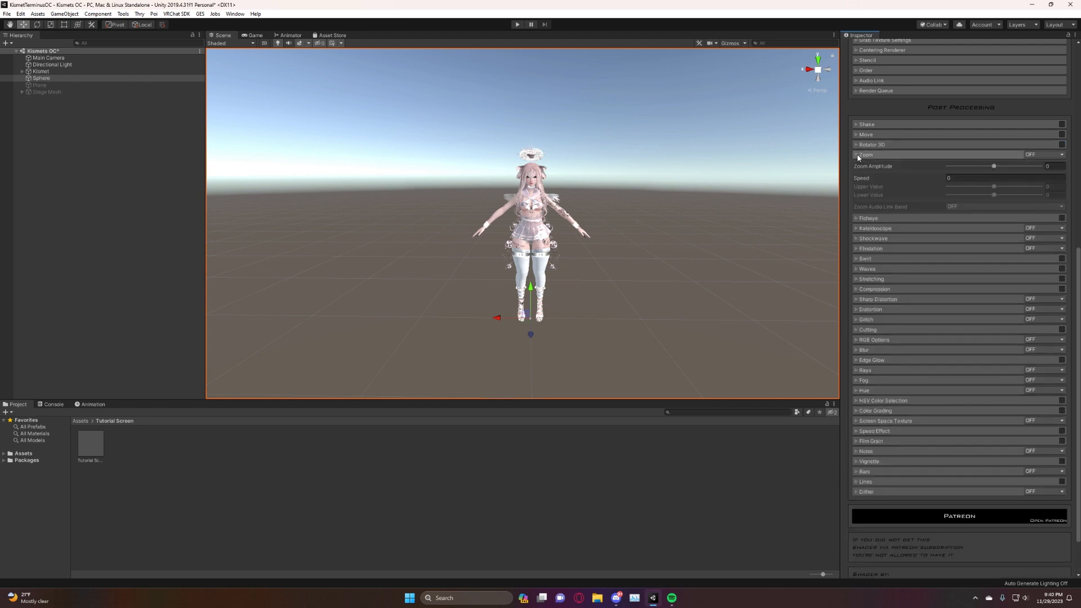
{"action": "left_click", "coordinate": [1042, 154]}
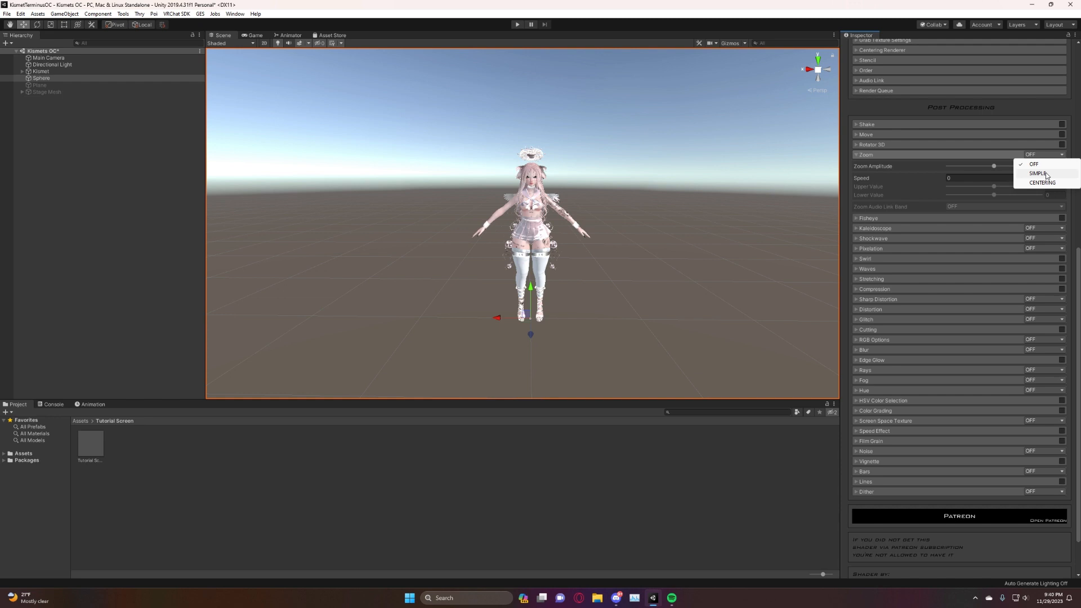
{"action": "left_click", "coordinate": [1046, 174]}
{"action": "left_click_drag", "start_coordinate": [596, 188], "coordinate": [614, 169], "text": "alt"}
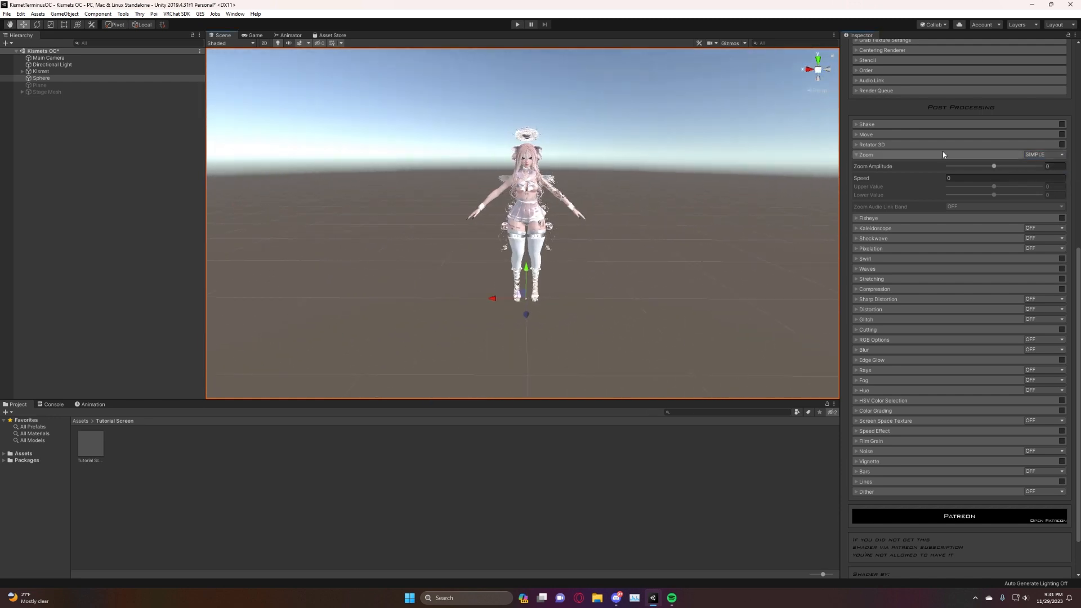
{"action": "left_click", "coordinate": [1038, 155]}
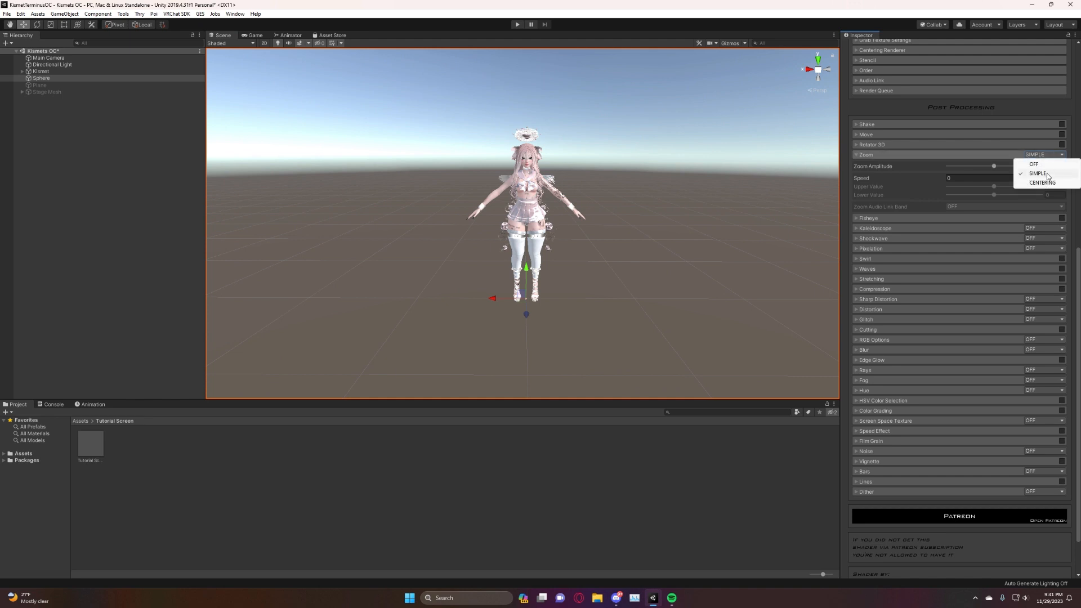
{"action": "left_click", "coordinate": [1049, 183]}
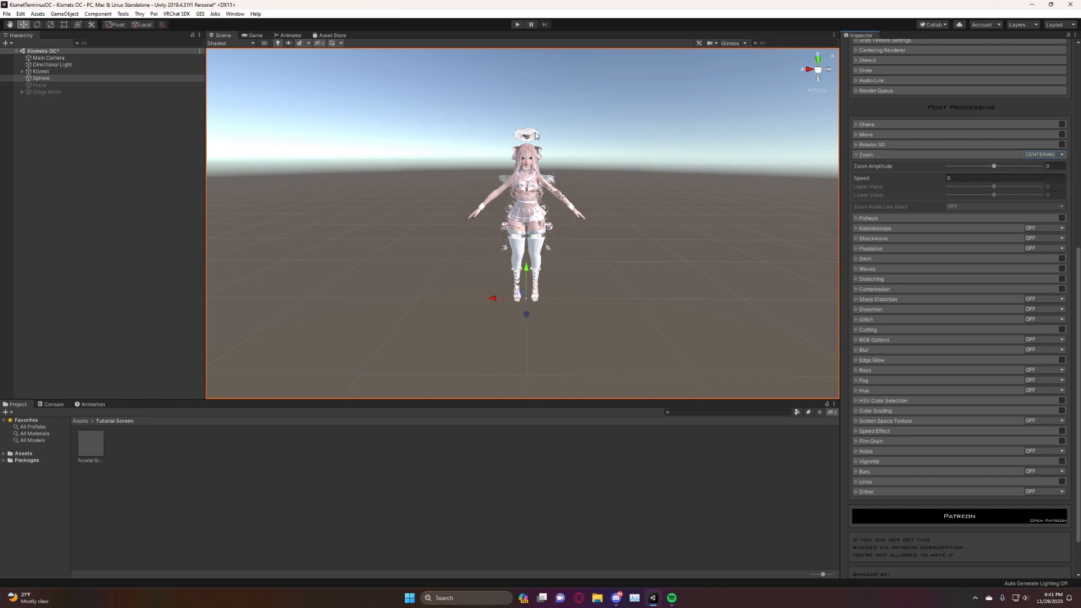
{"action": "left_click", "coordinate": [1042, 154]}
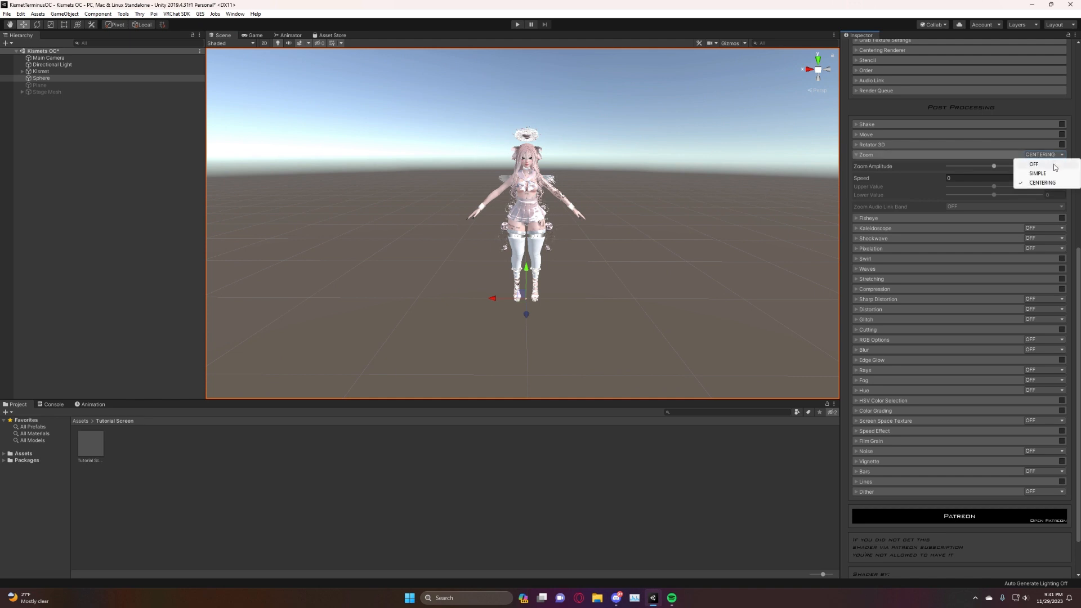
{"action": "left_click", "coordinate": [1035, 162]}
{"action": "left_click", "coordinate": [867, 157]}
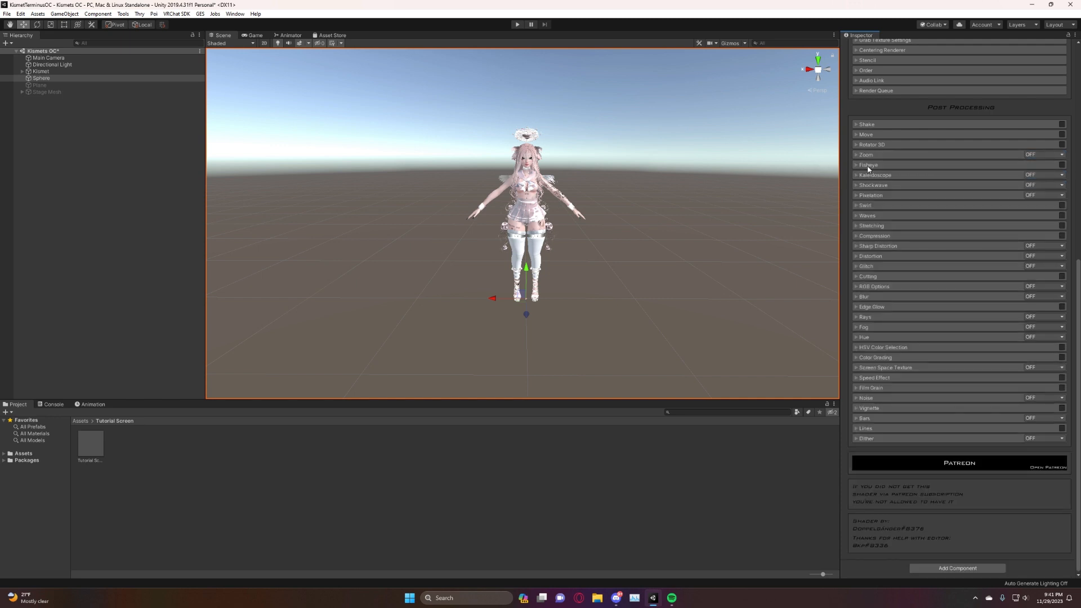
Enable the Fisheye effect and set its Zoom to -1.
{"action": "left_click", "coordinate": [870, 166]}
{"action": "left_click", "coordinate": [1062, 164]}
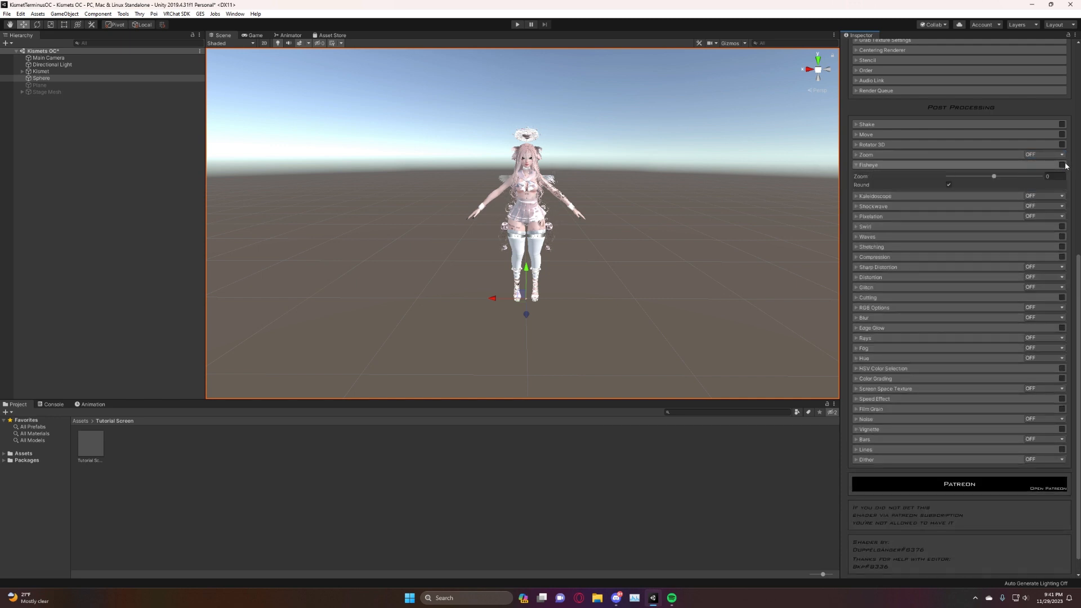
{"action": "left_click_drag", "start_coordinate": [998, 183], "coordinate": [932, 179]}
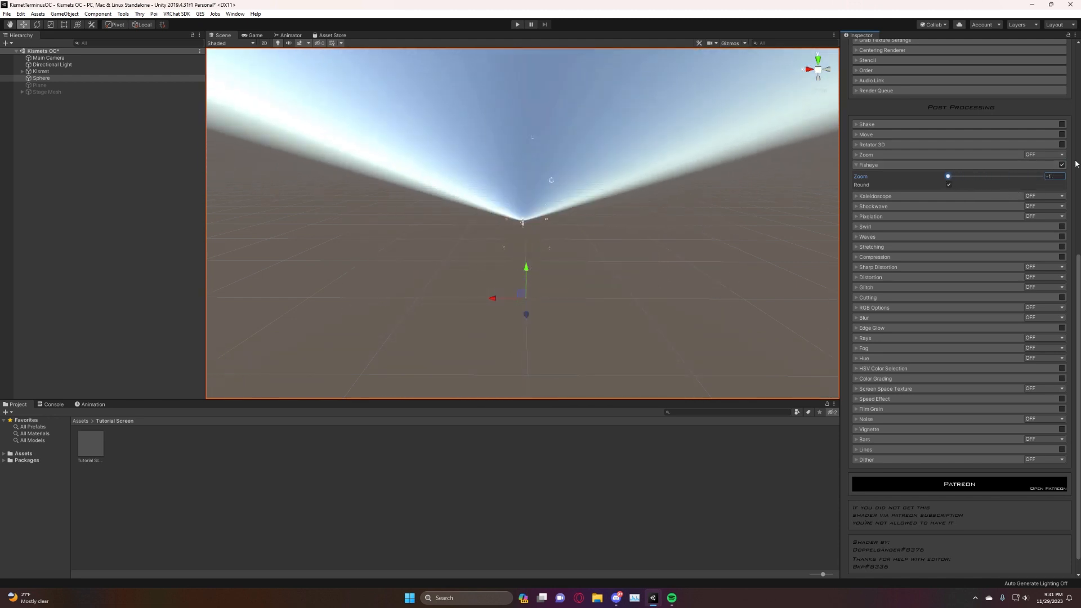
Turn off Fisheye's Round option, set its Zoom to about -0.342, and disable the effect.
{"action": "left_click", "coordinate": [949, 185]}
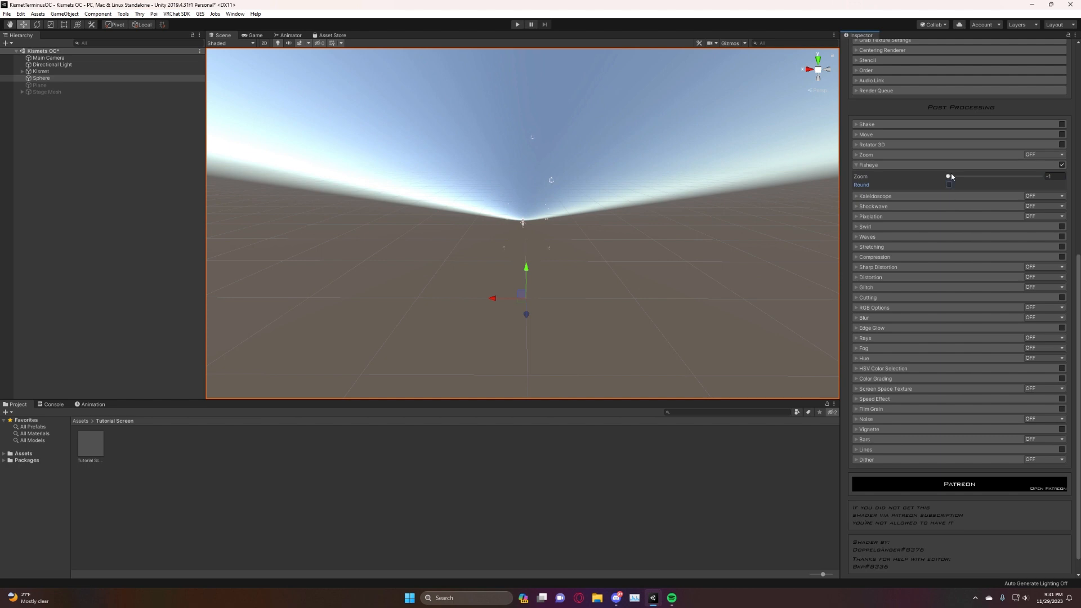
{"action": "left_click_drag", "start_coordinate": [951, 176], "coordinate": [979, 194]}
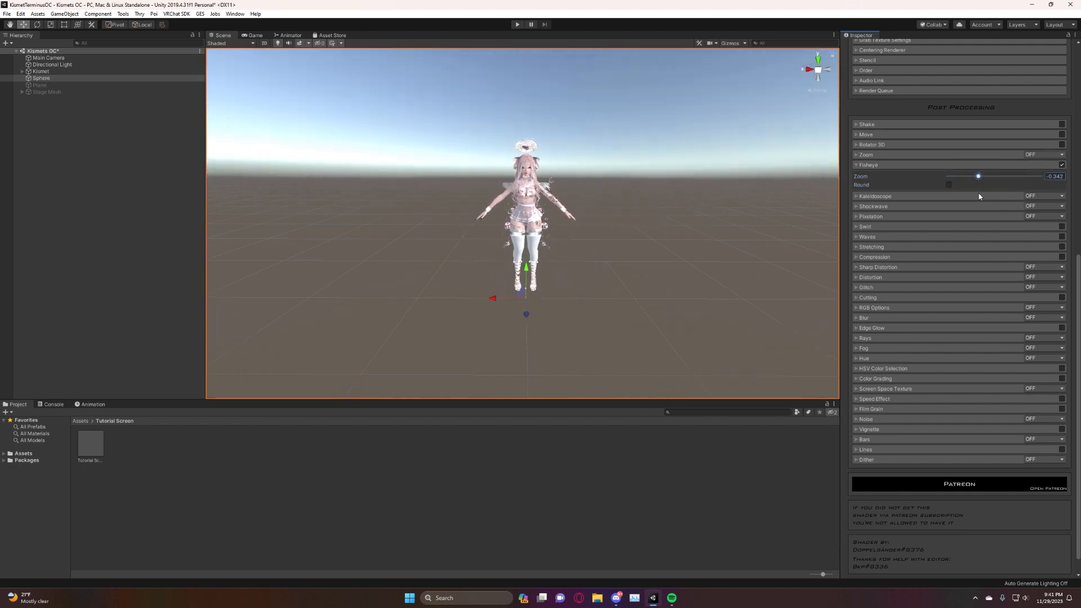
{"action": "left_click", "coordinate": [1061, 165]}
{"action": "left_click", "coordinate": [862, 165]}
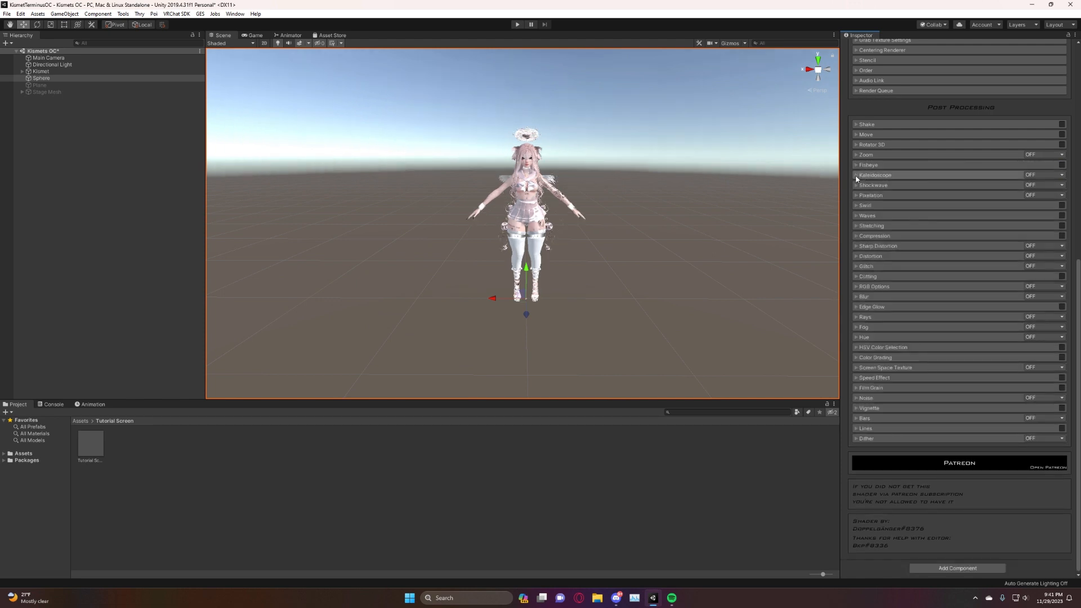
Set Kaleidoscope to KIFS mode with Kaleidoscope at about 0.698, KIFS Steps 1 and KIFS Scale 1.
{"action": "left_click", "coordinate": [856, 177]}
{"action": "left_click", "coordinate": [1054, 176]}
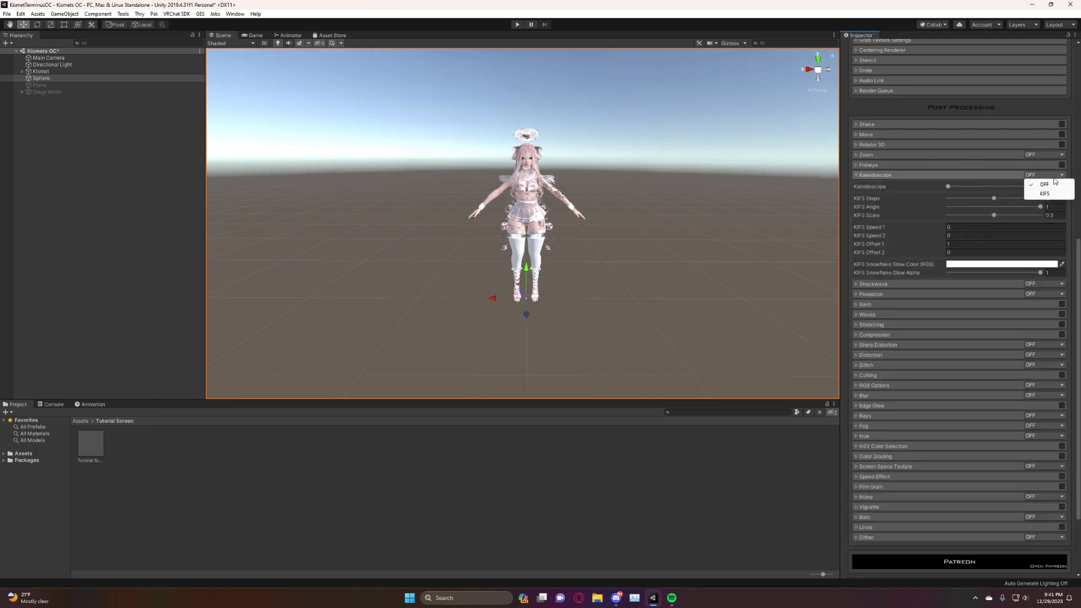
{"action": "left_click", "coordinate": [1047, 194]}
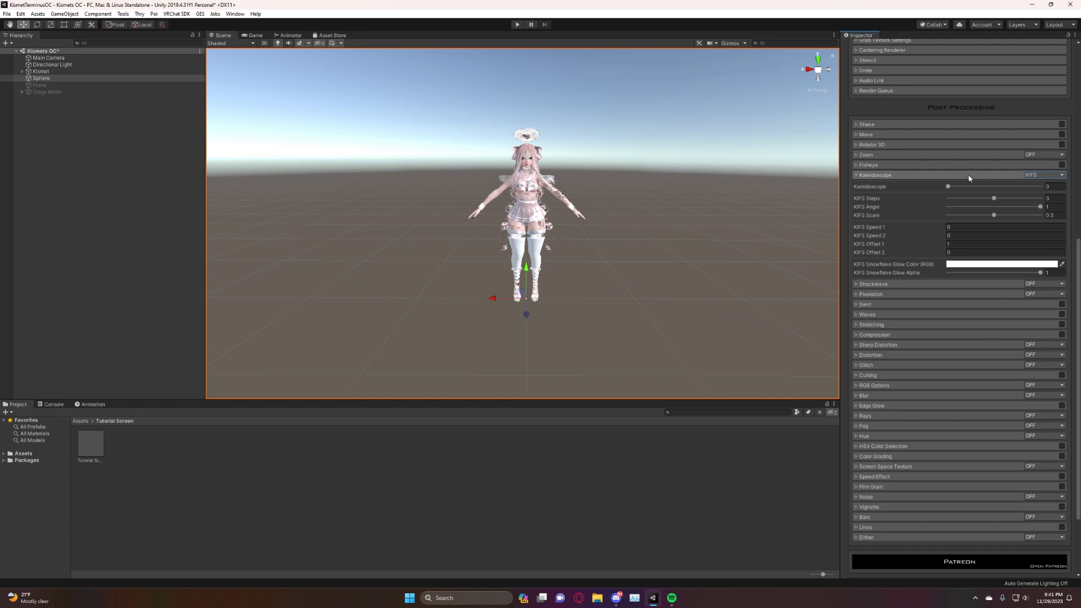
{"action": "mouse_move", "coordinate": [949, 187]}
{"action": "left_mouse_down"}
{"action": "mouse_move", "coordinate": [1015, 206]}
{"action": "mouse_move", "coordinate": [948, 206]}
{"action": "left_mouse_up"}
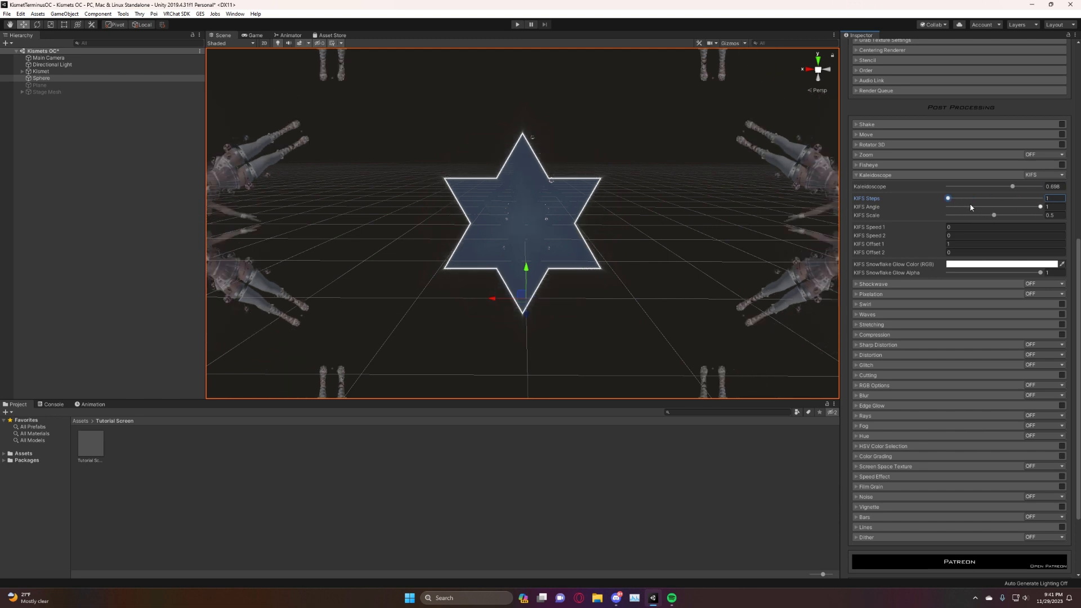
{"action": "left_click_drag", "start_coordinate": [1015, 211], "coordinate": [1035, 225]}
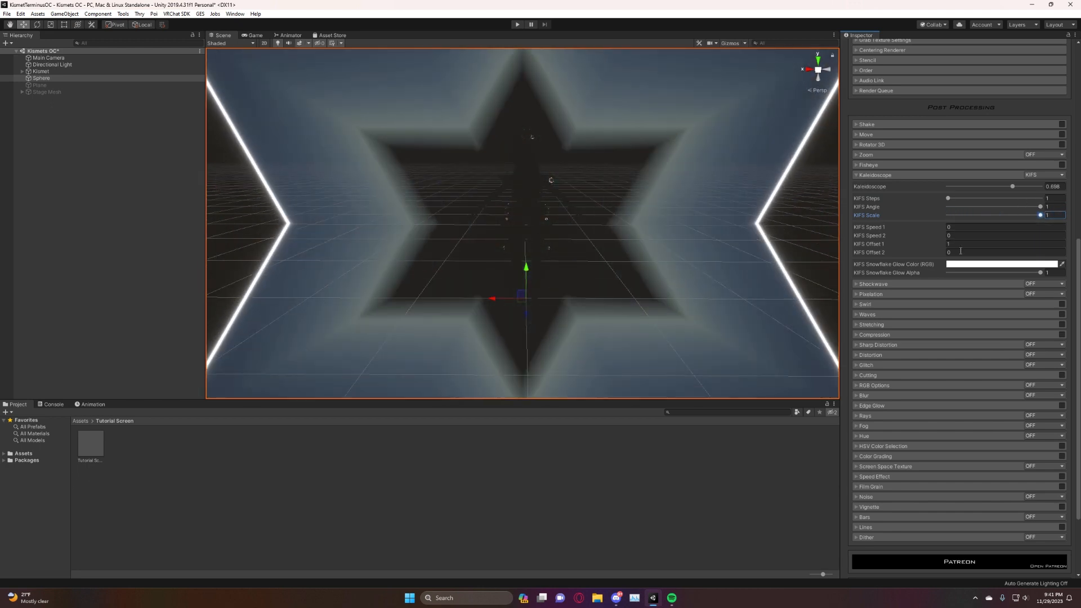
Change the KIFS Snowflake Glow Color to red (FF0000) and vary its alpha, leaving it at 1.
{"action": "left_click", "coordinate": [967, 264]}
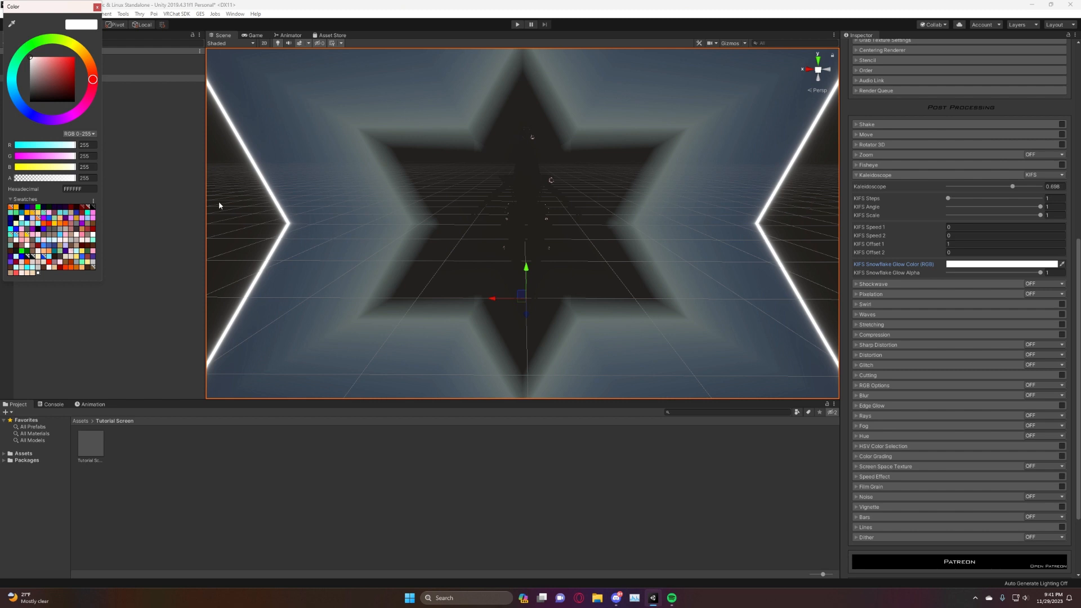
{"action": "left_click_drag", "start_coordinate": [46, 83], "coordinate": [185, 22]}
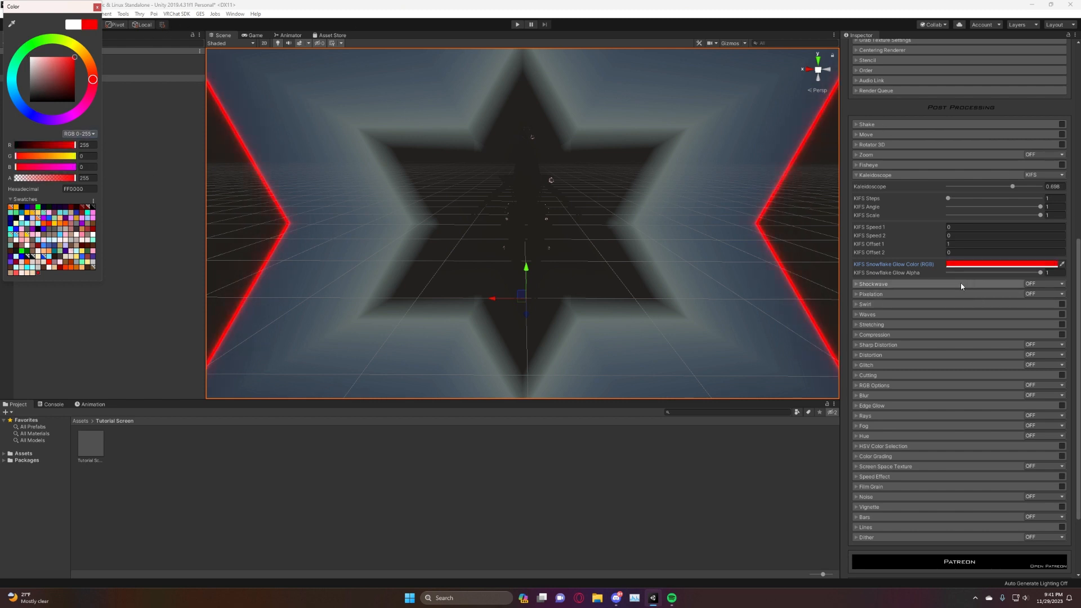
{"action": "left_click", "coordinate": [1038, 273]}
{"action": "left_click_drag", "start_coordinate": [1010, 273], "coordinate": [984, 275]}
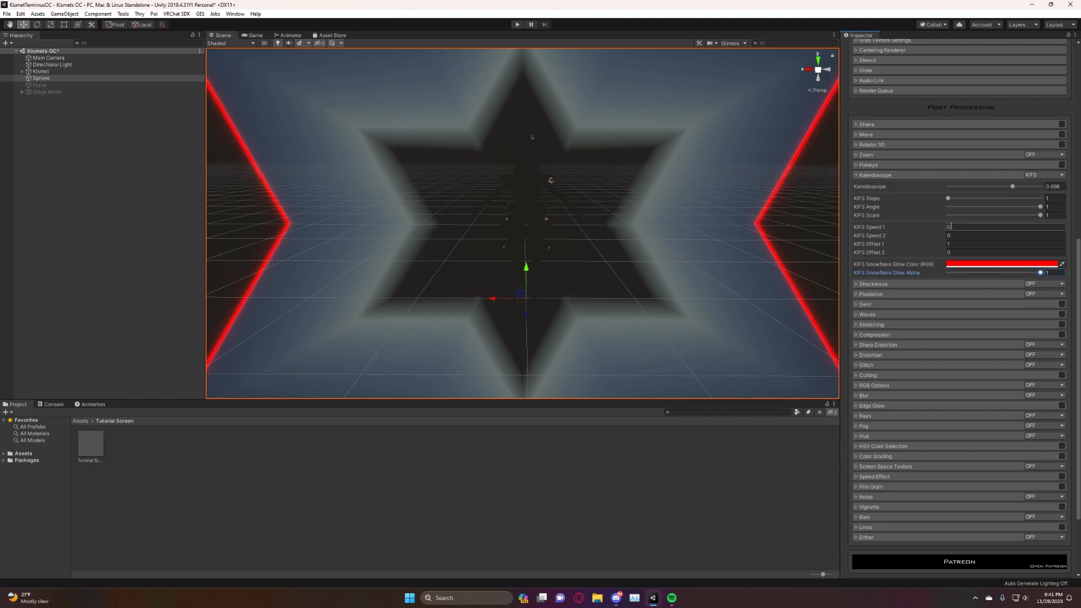
Set KIFS Speed 1 to 2, KIFS Speed 2 to 33, and both KIFS Offset 1 and Offset 2 to 2.
{"action": "left_click", "coordinate": [962, 235]}
{"action": "type", "text": "2"}
{"action": "left_click", "coordinate": [965, 227]}
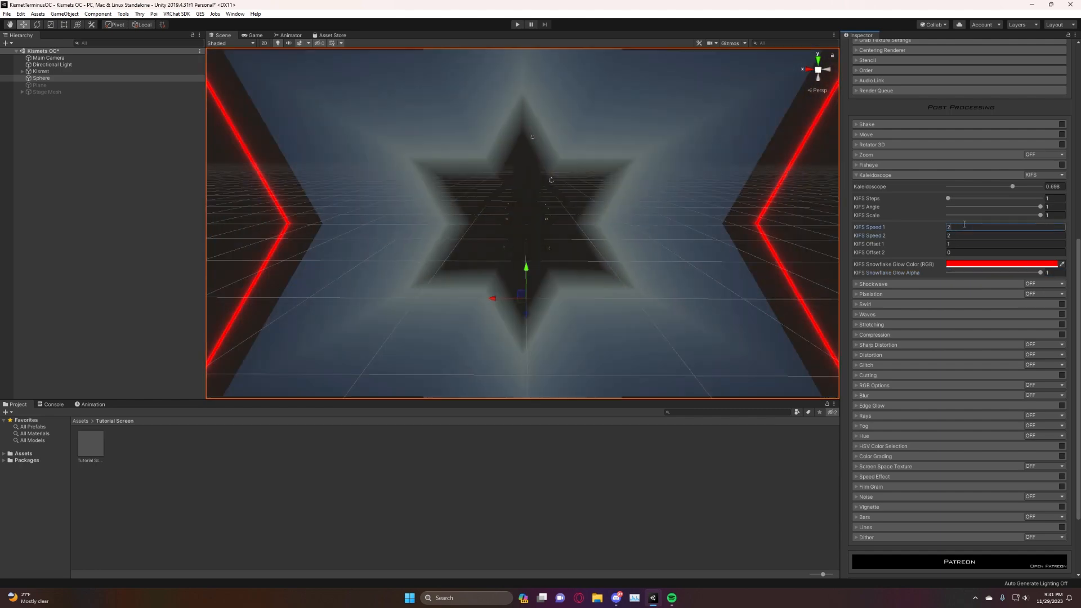
{"action": "type", "text": "2"}
{"action": "left_click", "coordinate": [966, 245]}
{"action": "type", "text": "2"}
{"action": "left_click", "coordinate": [967, 251]}
{"action": "type", "text": "2"}
{"action": "left_click", "coordinate": [970, 236]}
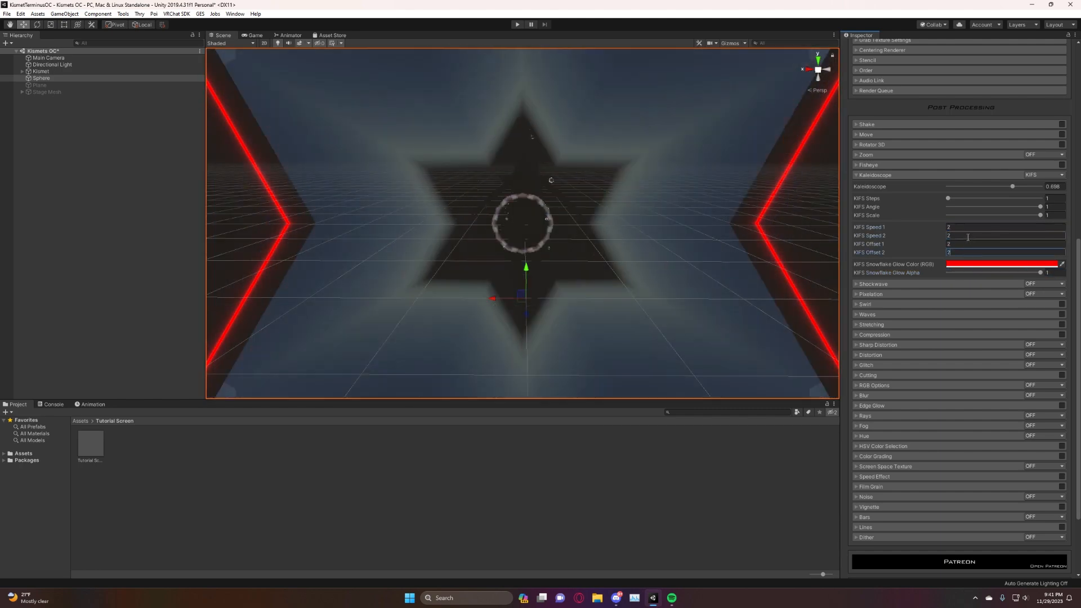
{"action": "type", "text": "33"}
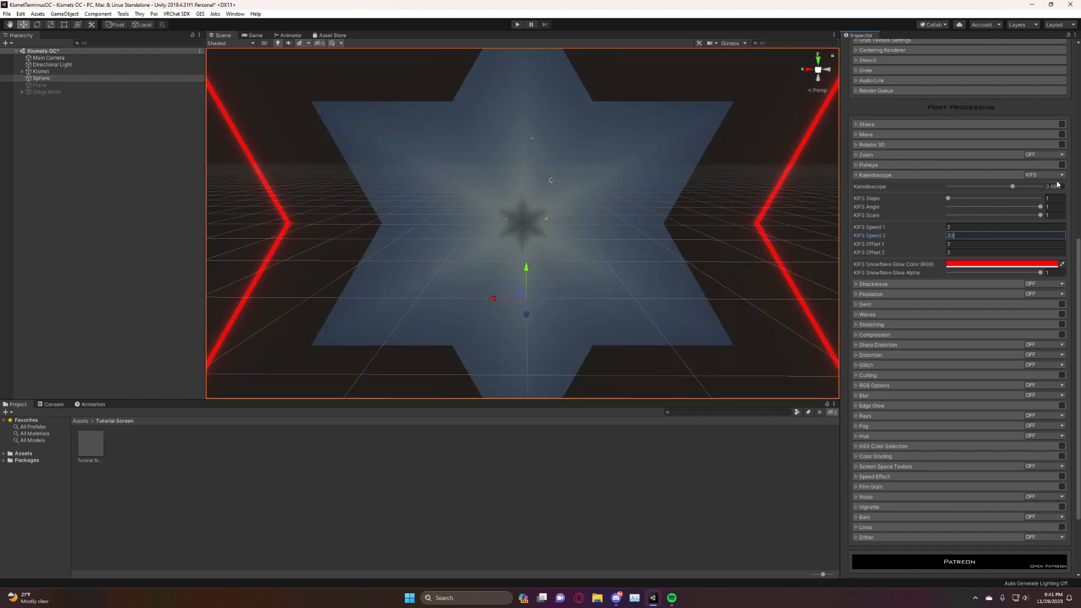
Turn the Kaleidoscope effect off and collapse its settings.
{"action": "left_click", "coordinate": [1052, 175]}
{"action": "left_click", "coordinate": [1044, 193]}
{"action": "left_click", "coordinate": [1048, 175]}
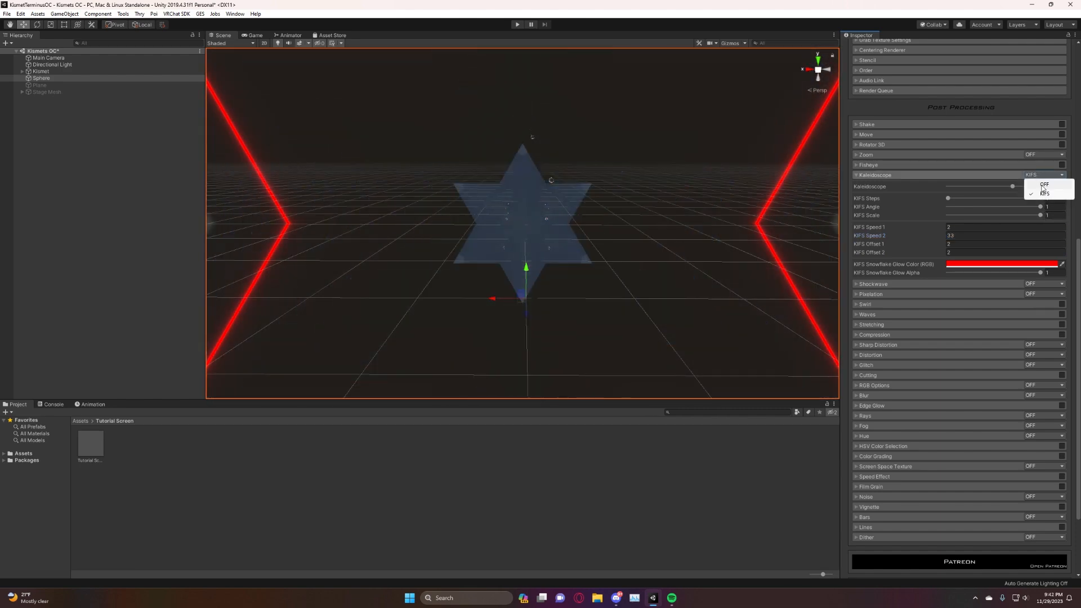
{"action": "left_click", "coordinate": [1039, 181]}
{"action": "left_click", "coordinate": [857, 175]}
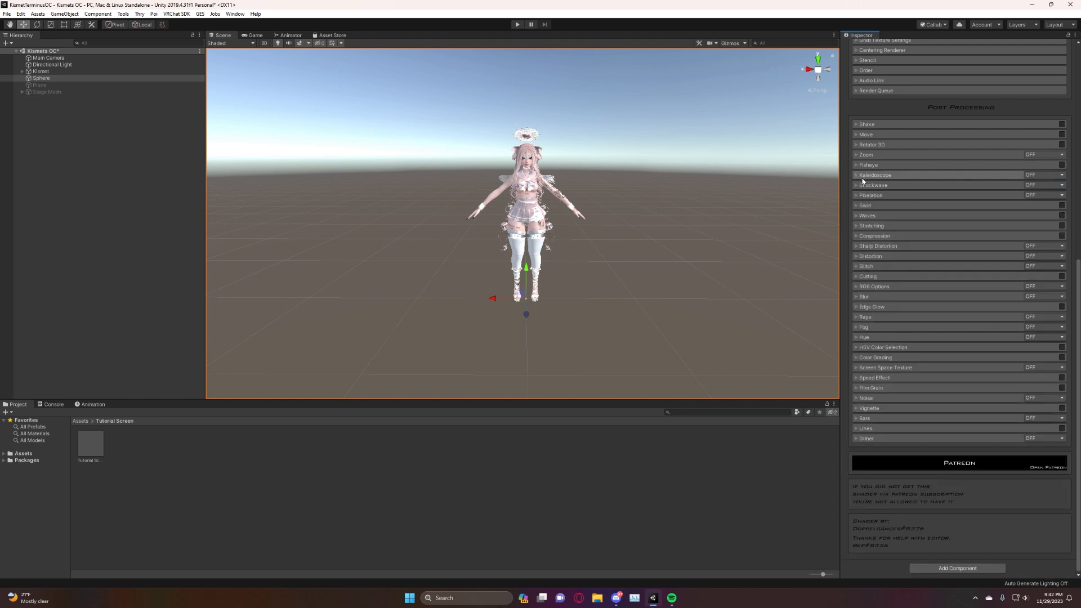
Try the Shockwave effect in Only Centering and Screen modes, and turn it off.
{"action": "left_click", "coordinate": [860, 187]}
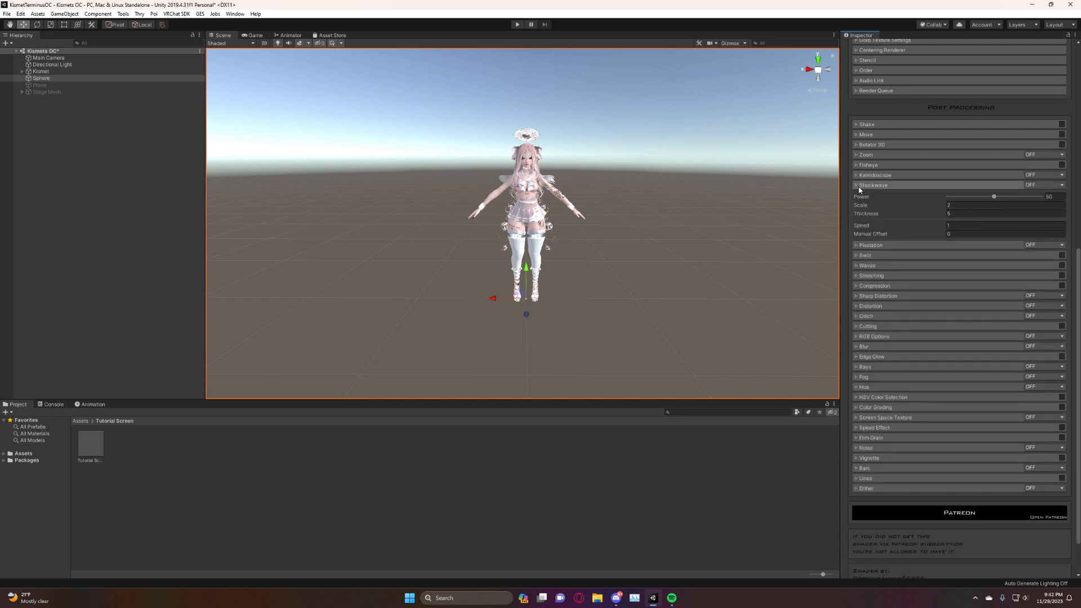
{"action": "left_click", "coordinate": [1045, 186]}
{"action": "left_click", "coordinate": [1028, 204]}
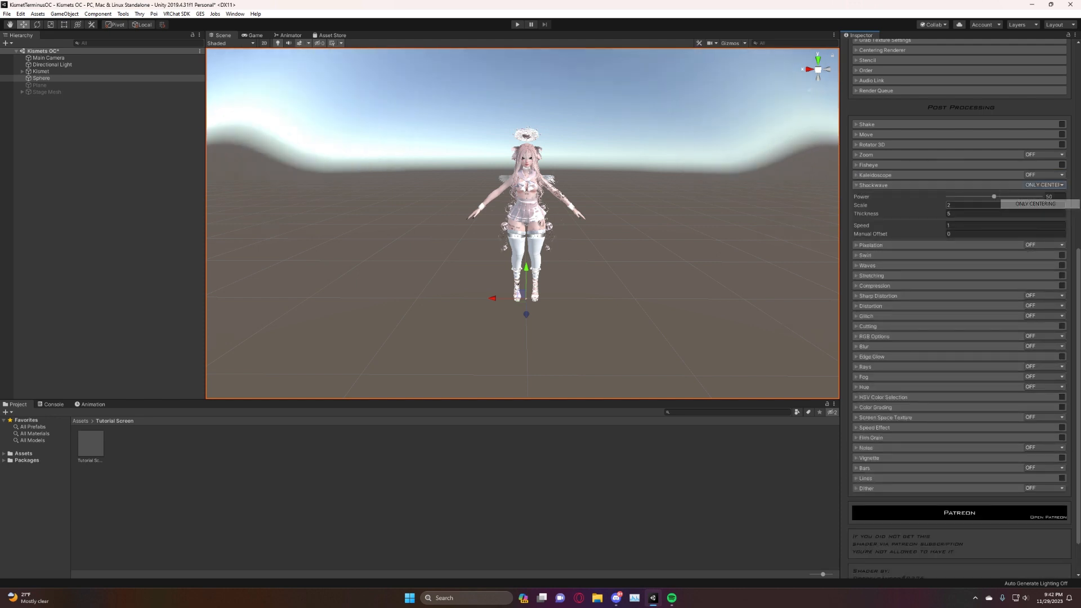
{"action": "left_click", "coordinate": [1040, 186]}
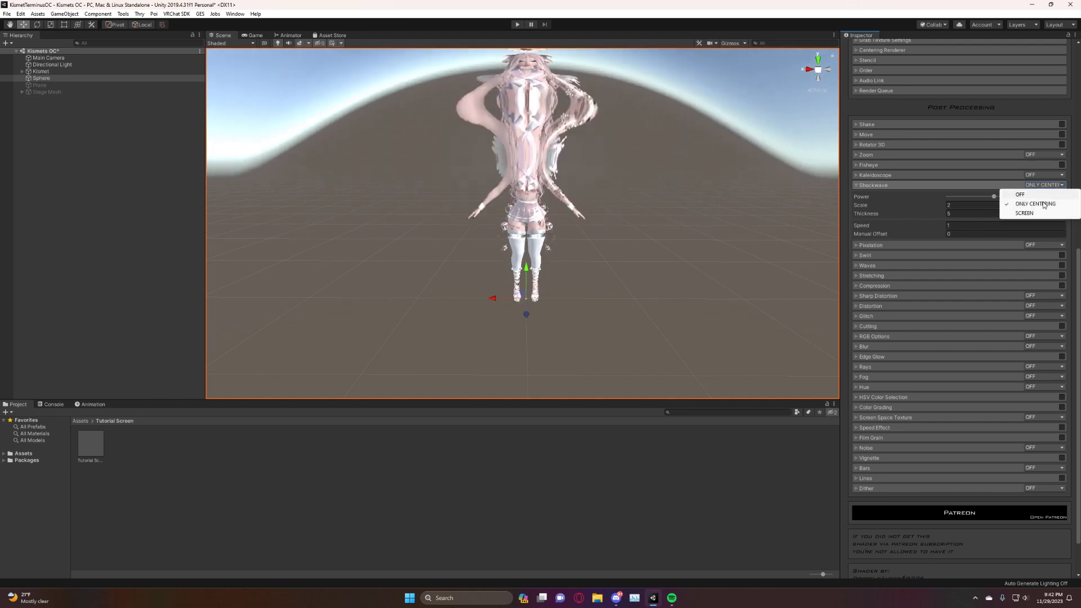
{"action": "left_click", "coordinate": [1041, 213]}
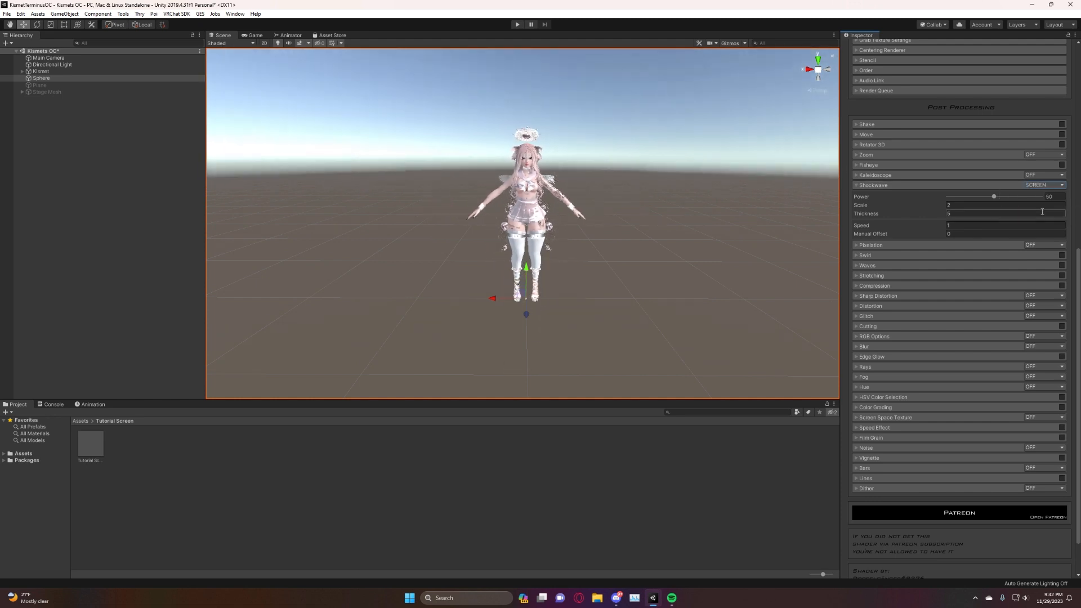
{"action": "left_click", "coordinate": [1050, 186]}
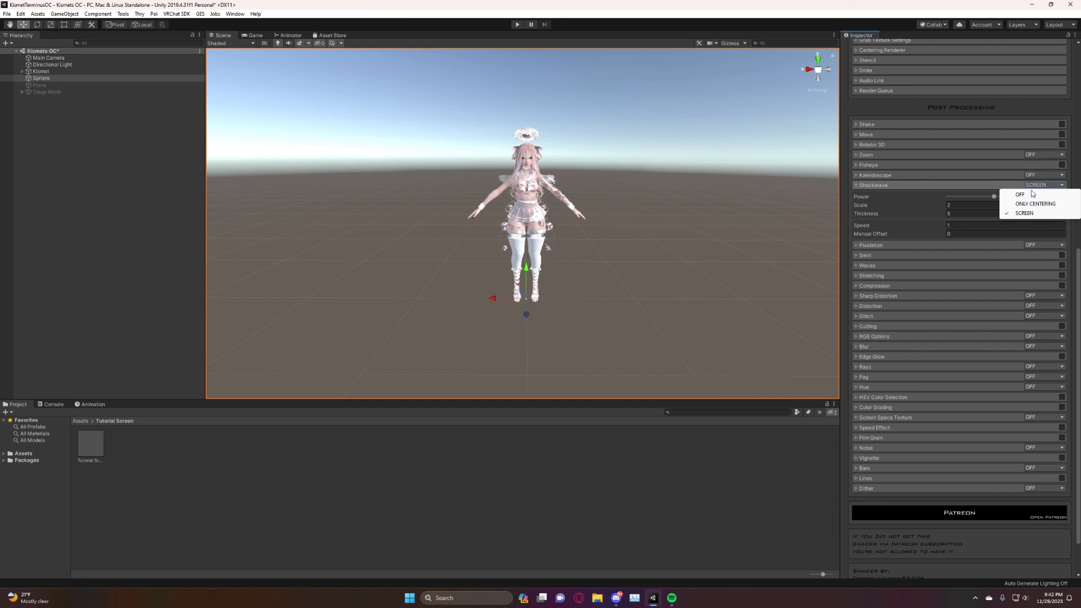
{"action": "left_click", "coordinate": [1032, 194]}
{"action": "left_click", "coordinate": [861, 186]}
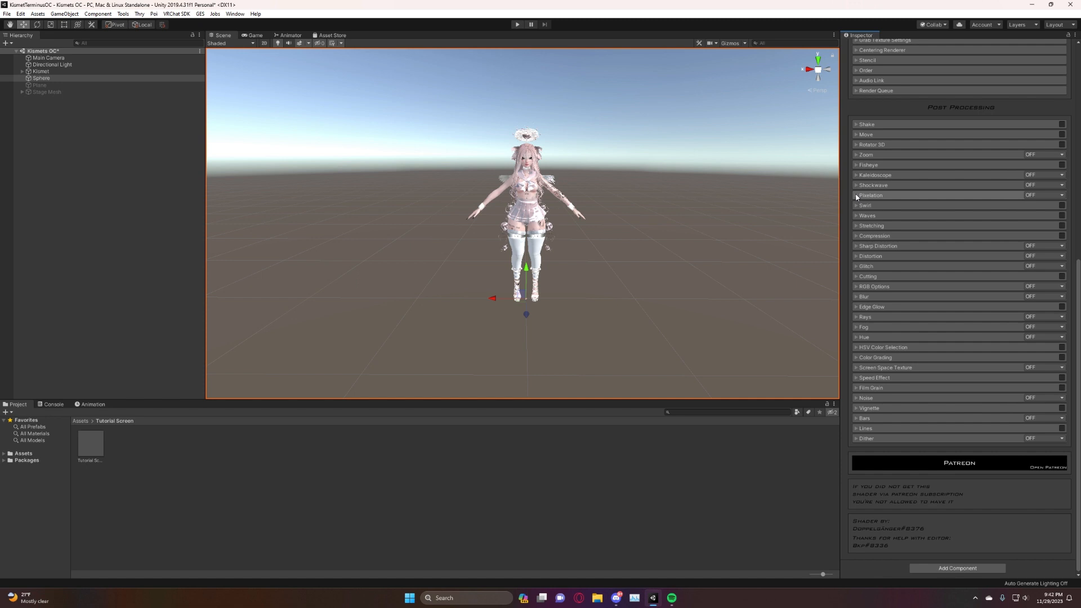
Try Pixelation in Quadratic mode with different values, return its Value to 0, and turn the effect off.
{"action": "left_click", "coordinate": [857, 195]}
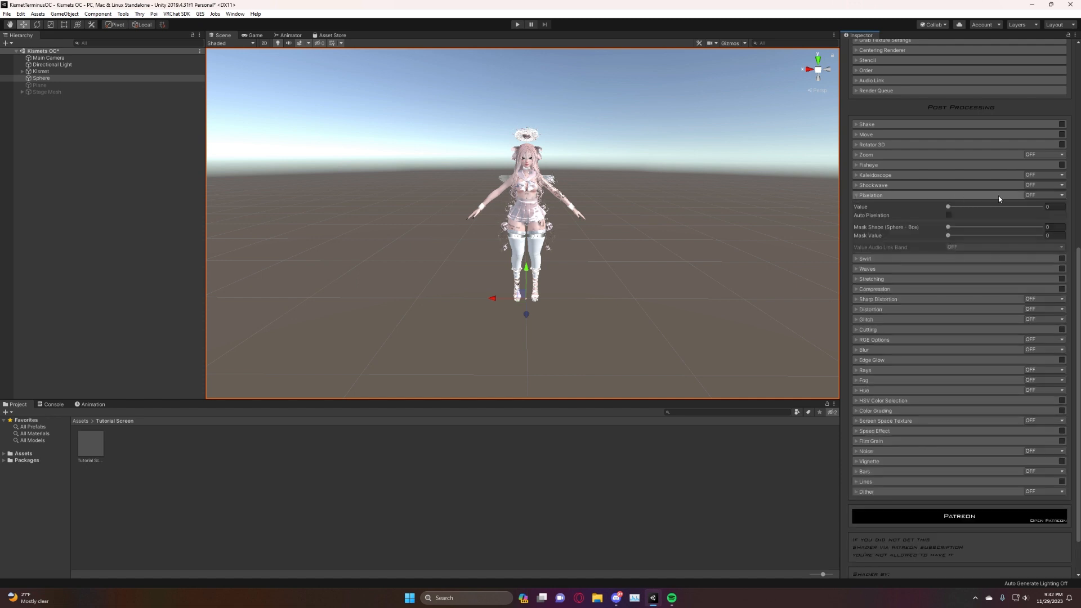
{"action": "left_click", "coordinate": [1030, 196]}
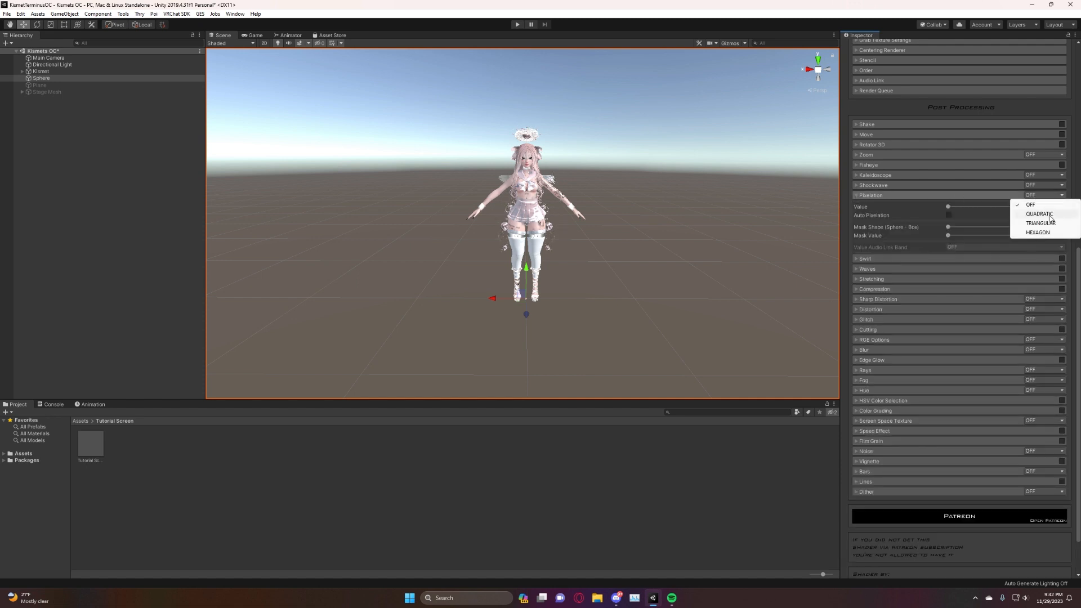
{"action": "left_click", "coordinate": [1039, 214]}
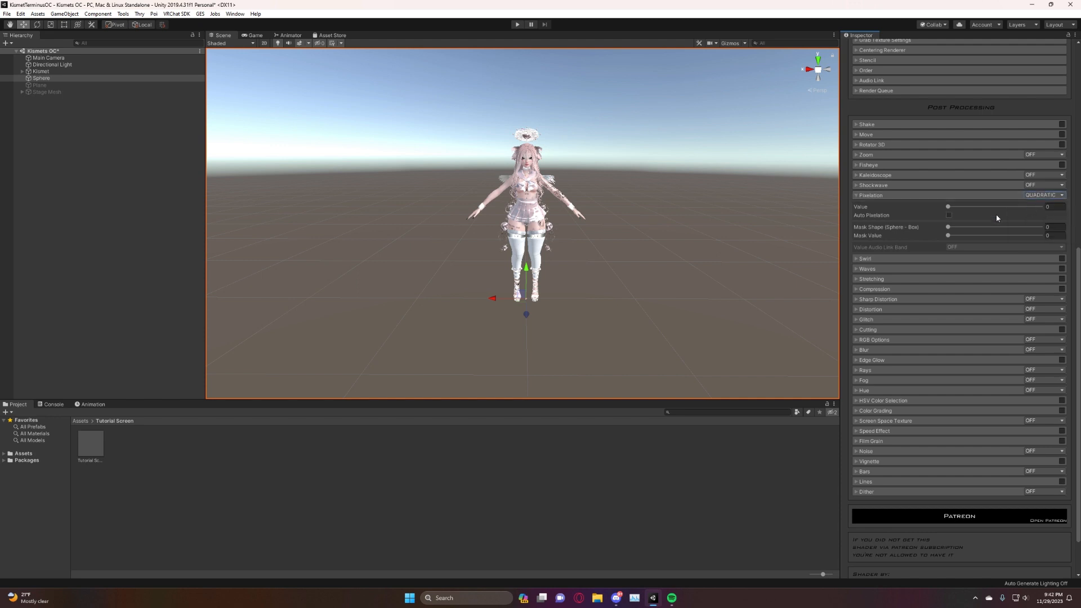
{"action": "left_click_drag", "start_coordinate": [958, 209], "coordinate": [935, 207]}
{"action": "left_click", "coordinate": [1039, 195]}
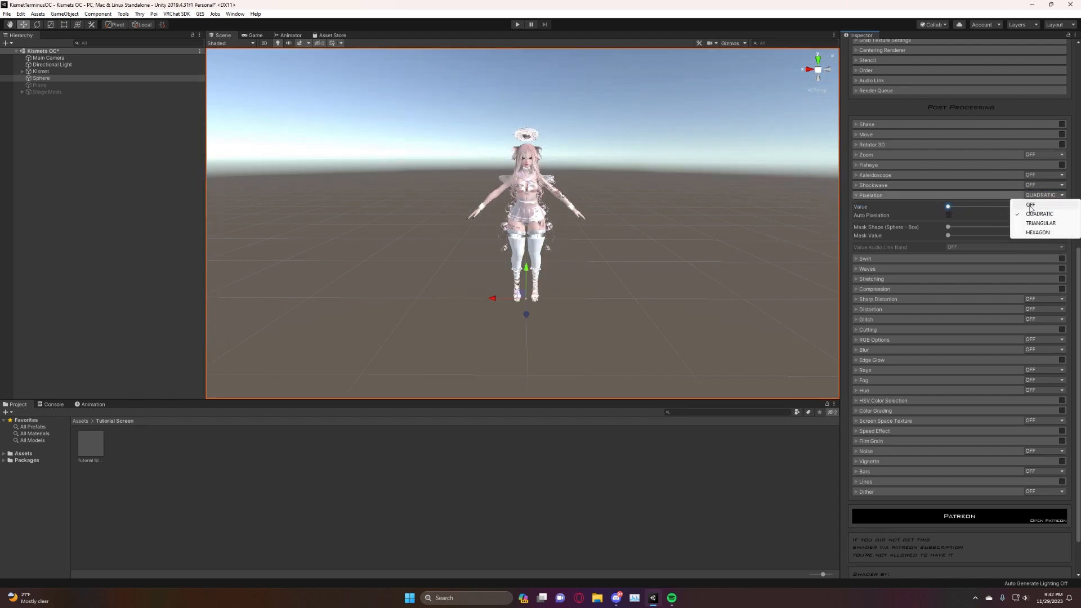
{"action": "left_click", "coordinate": [1036, 205]}
{"action": "left_click", "coordinate": [898, 196]}
Enable the Swirl effect and set Radius to 51.6, Angle to 7.3, Speed Tile to 100 and Speed to 11.
{"action": "left_click", "coordinate": [878, 206]}
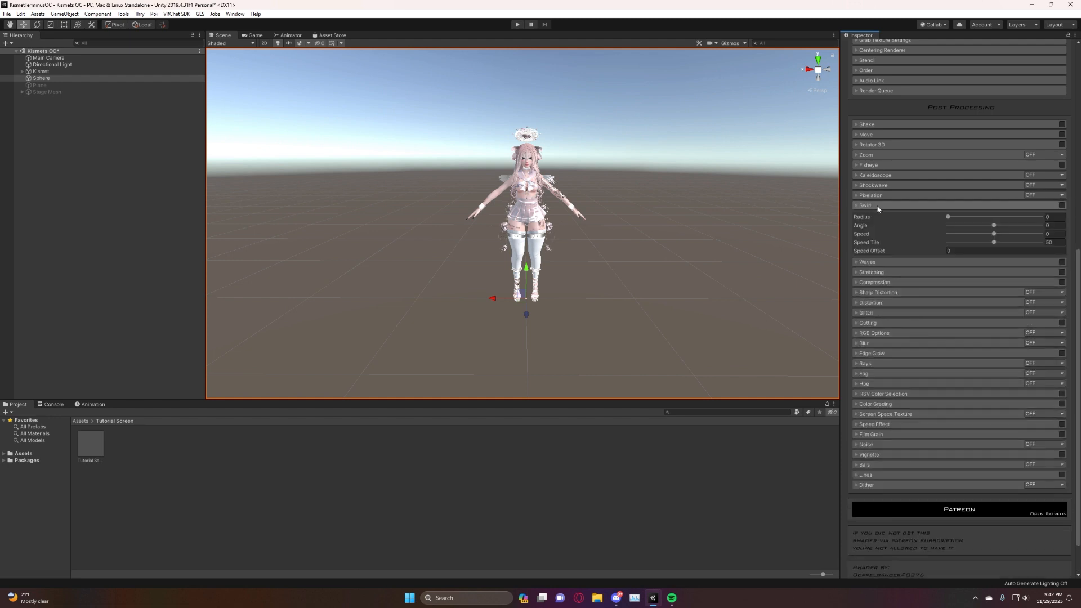
{"action": "left_click", "coordinate": [1062, 206]}
{"action": "left_click_drag", "start_coordinate": [950, 218], "coordinate": [995, 236]}
{"action": "left_click", "coordinate": [1054, 233]}
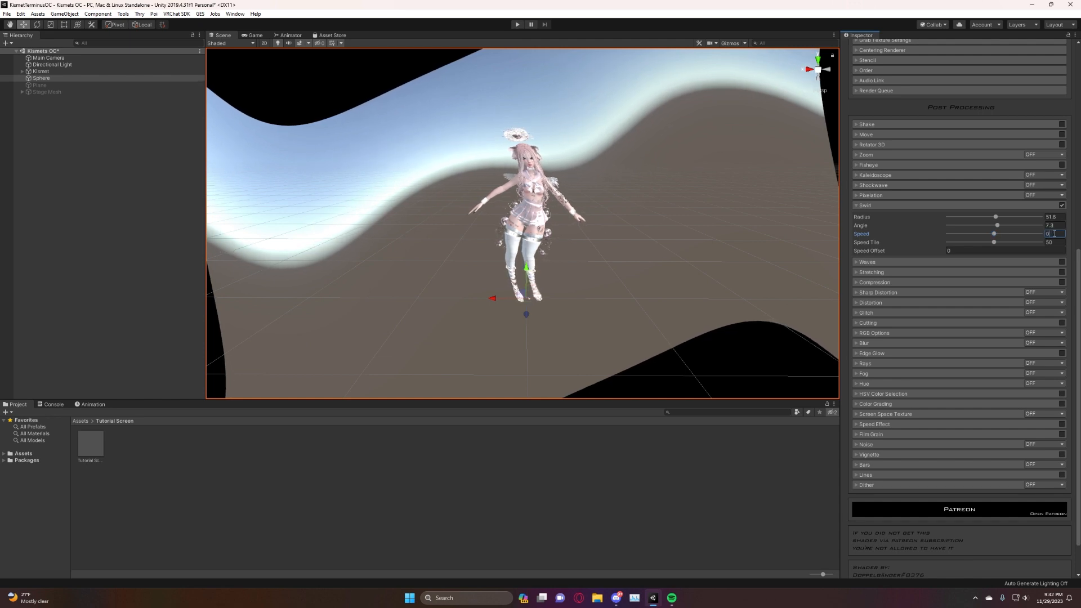
{"action": "type", "text": "0"}
{"action": "left_click_drag", "start_coordinate": [995, 243], "coordinate": [1040, 243]}
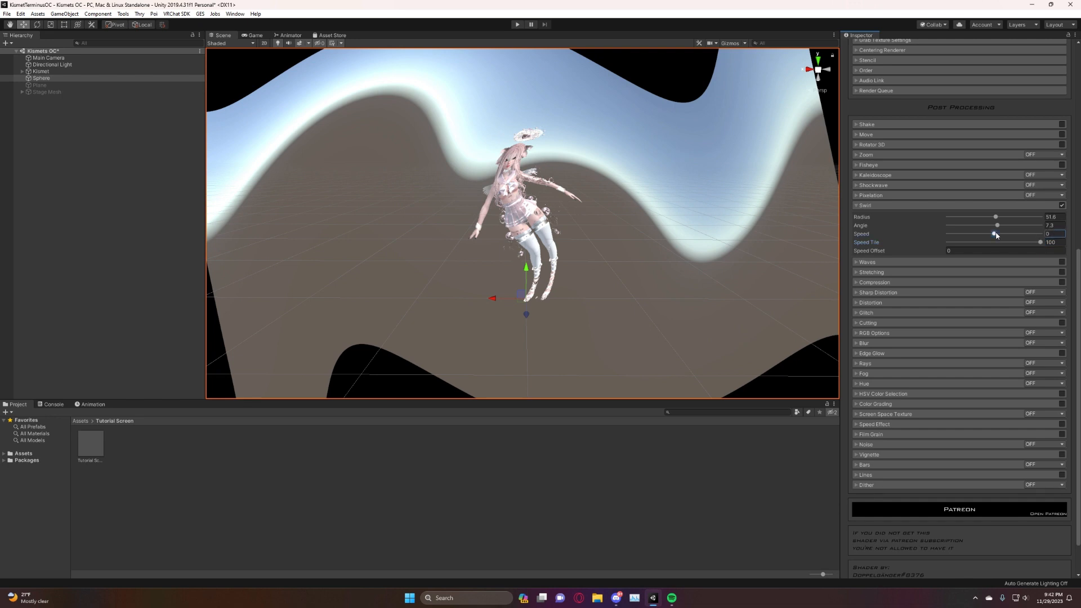
{"action": "left_click_drag", "start_coordinate": [995, 235], "coordinate": [999, 234]}
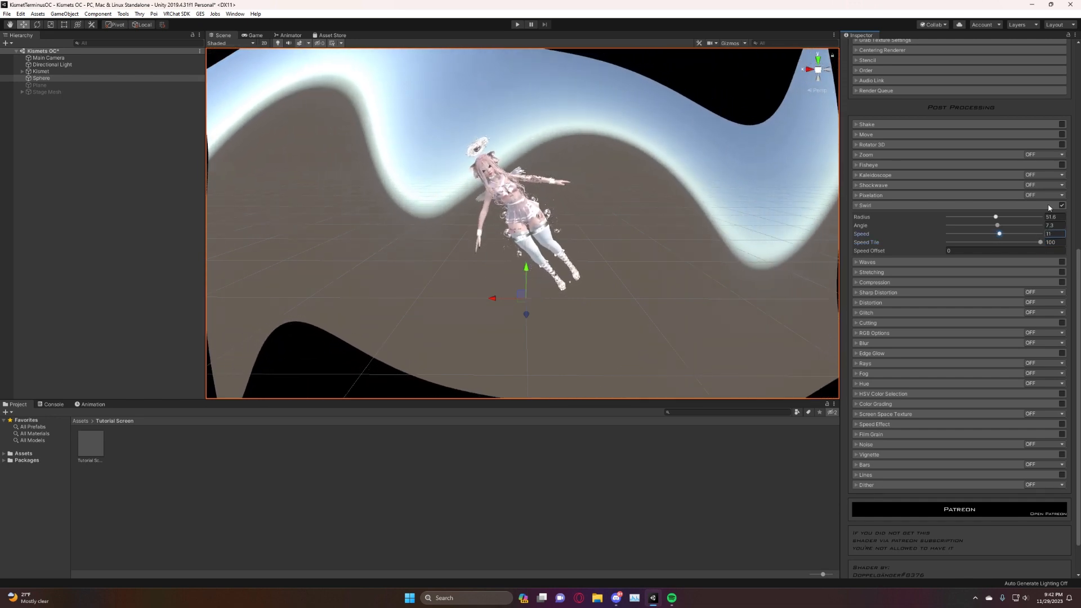
Turn the Swirl effect off, collapse its settings, and look over the Waves settings.
{"action": "left_click", "coordinate": [1061, 205]}
{"action": "left_click", "coordinate": [874, 207]}
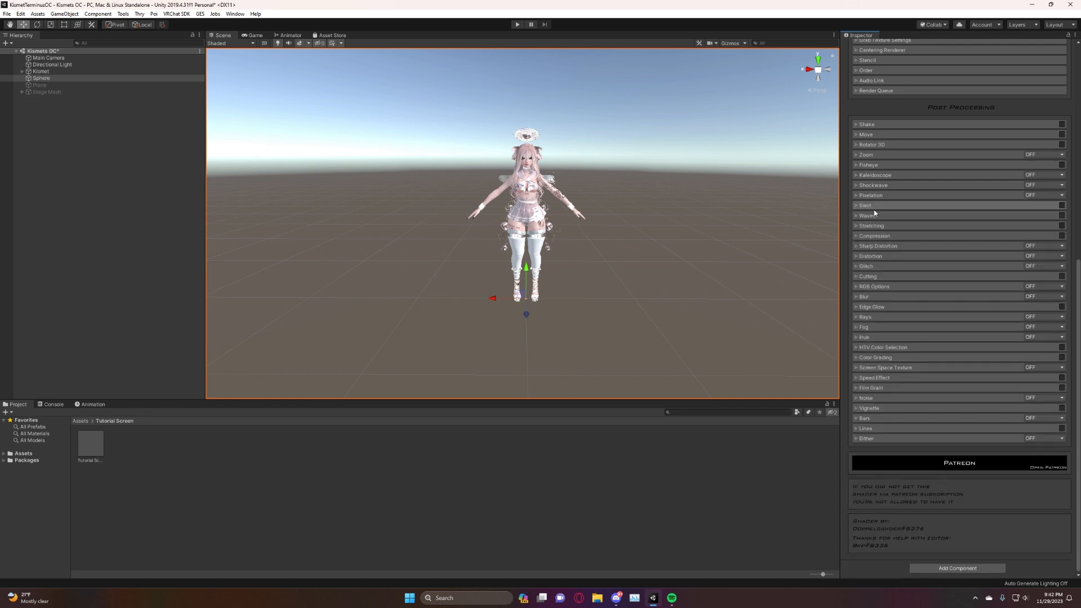
{"action": "left_click", "coordinate": [867, 217]}
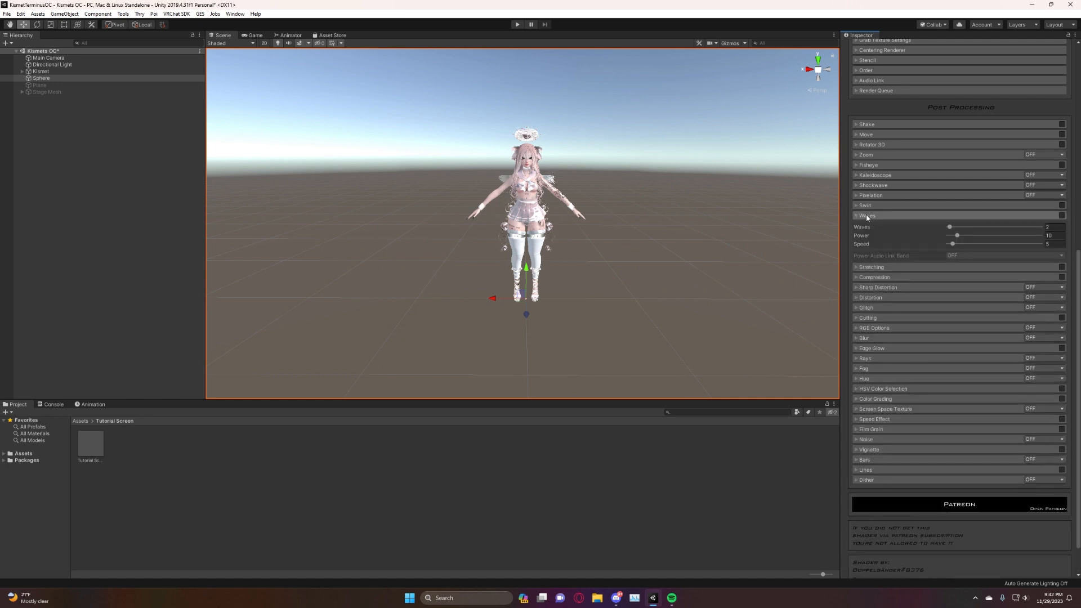
{"action": "left_click", "coordinate": [867, 216]}
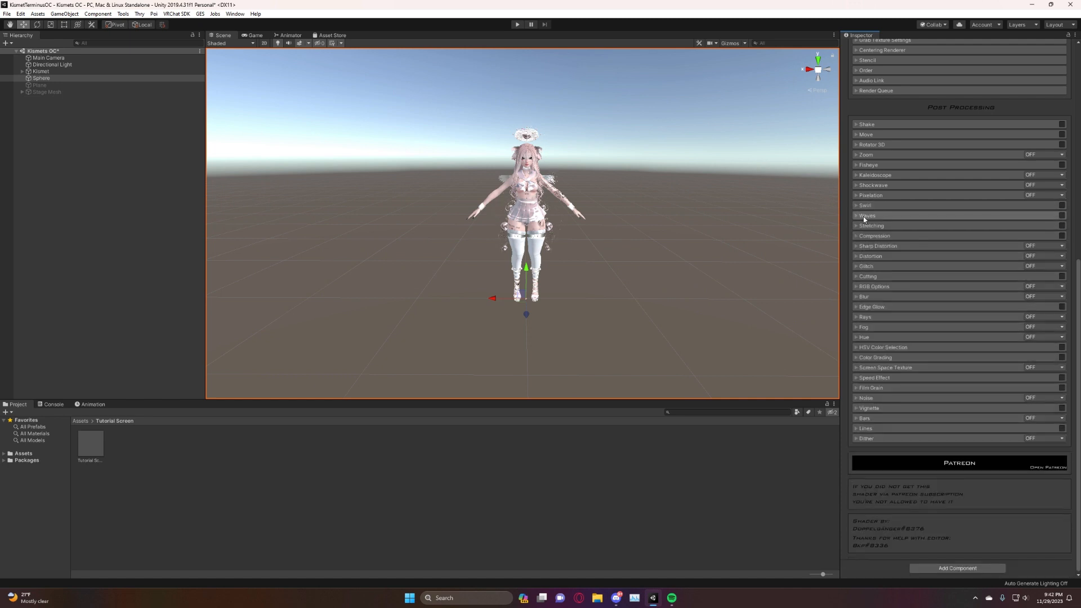
Try the Stretching effect on X and Y, turn it off, and look over the Compression settings.
{"action": "left_click", "coordinate": [856, 225]}
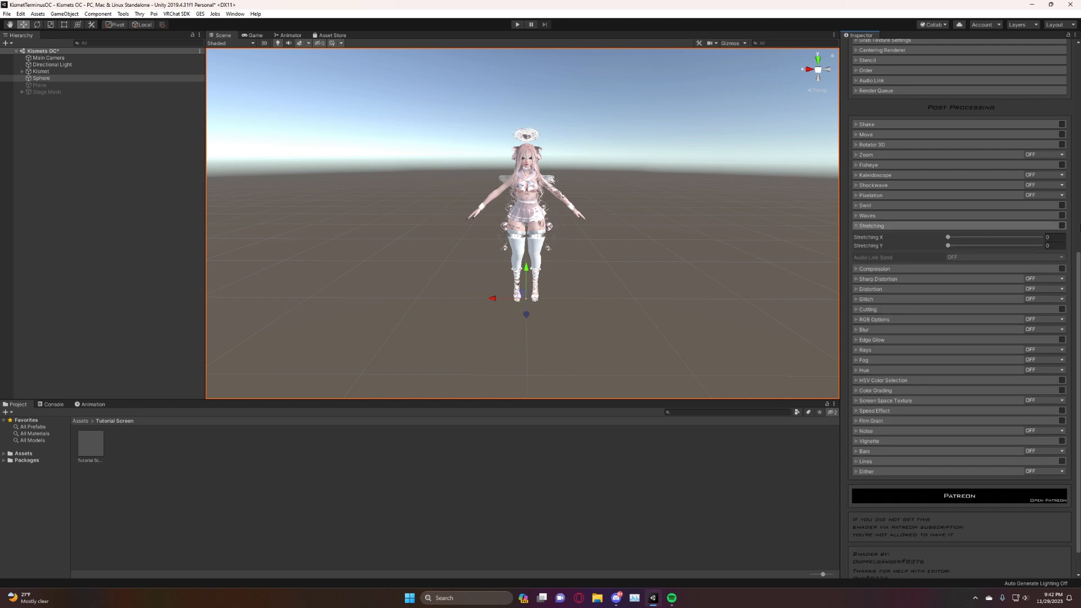
{"action": "left_click", "coordinate": [1062, 225]}
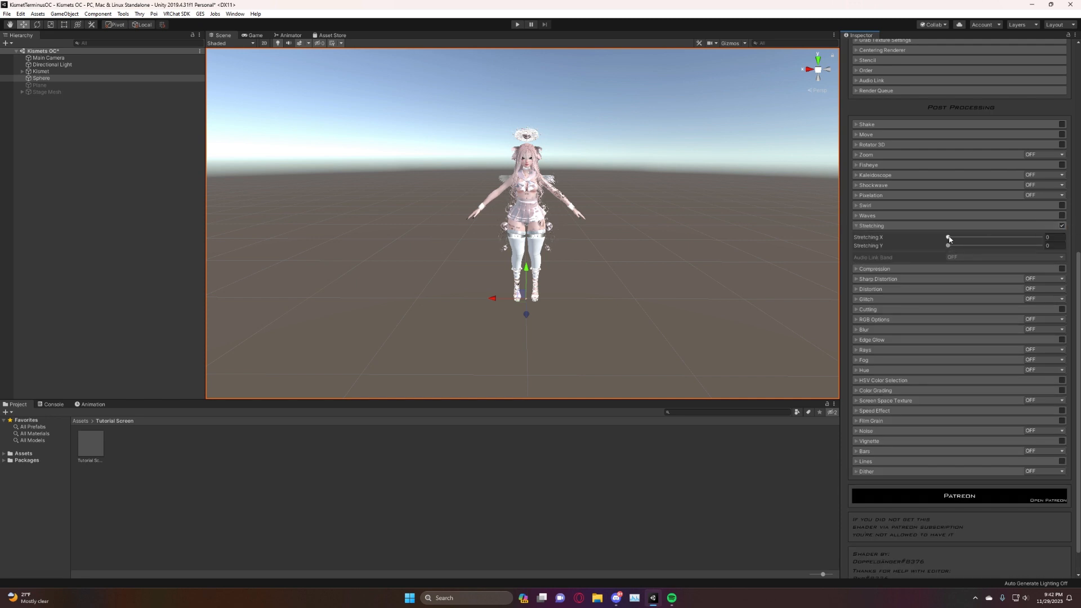
{"action": "mouse_move", "coordinate": [949, 239]}
{"action": "left_mouse_down"}
{"action": "mouse_move", "coordinate": [991, 244]}
{"action": "mouse_move", "coordinate": [940, 239]}
{"action": "mouse_move", "coordinate": [960, 248]}
{"action": "mouse_move", "coordinate": [948, 246]}
{"action": "left_mouse_up"}
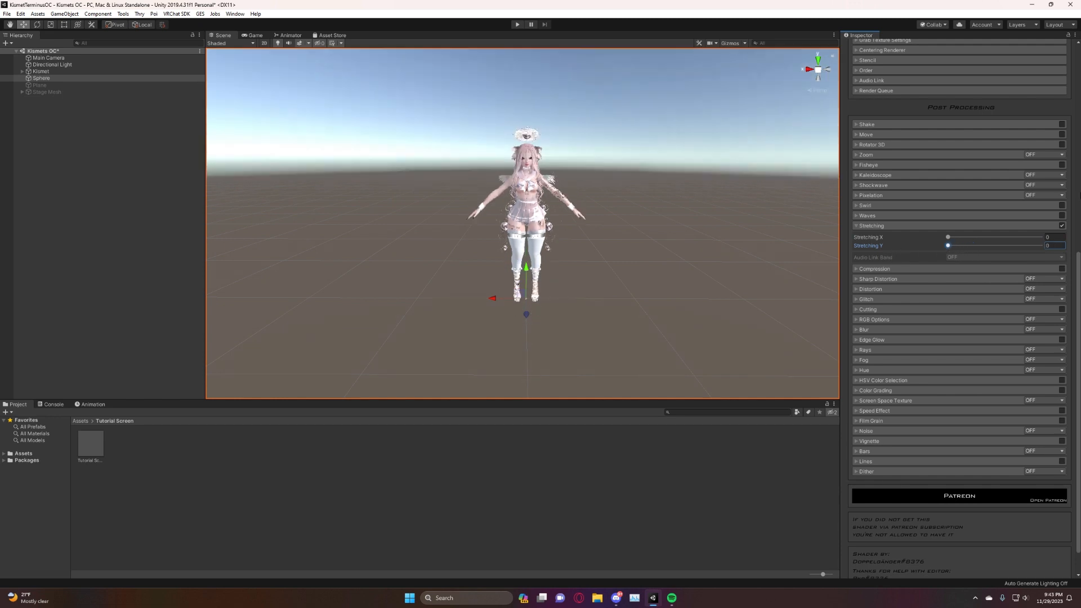
{"action": "left_click", "coordinate": [1062, 226]}
{"action": "left_click", "coordinate": [854, 226]}
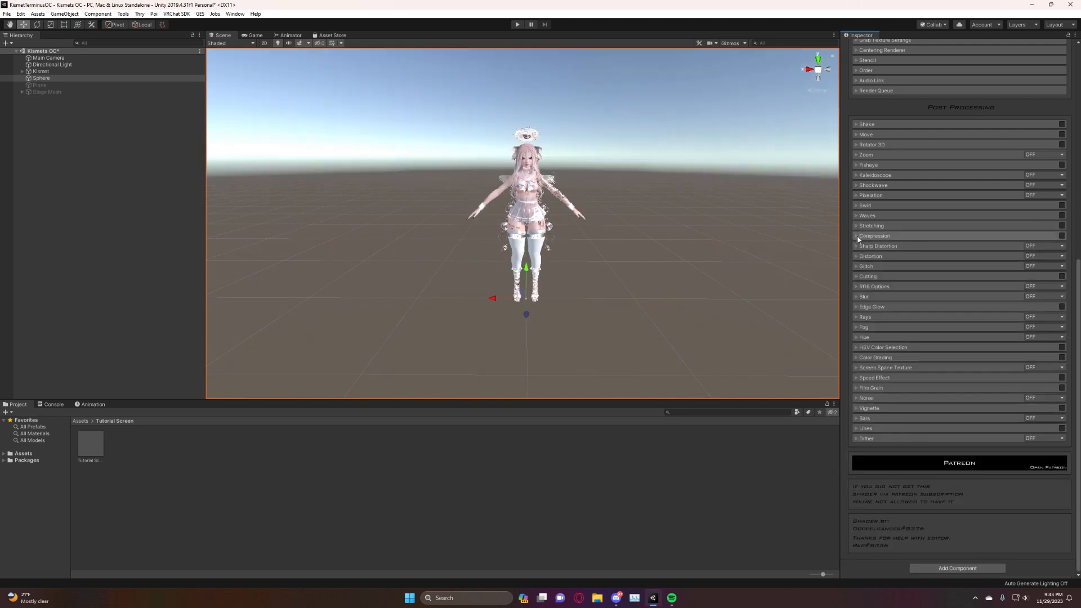
{"action": "left_click", "coordinate": [858, 236]}
{"action": "left_click", "coordinate": [858, 237]}
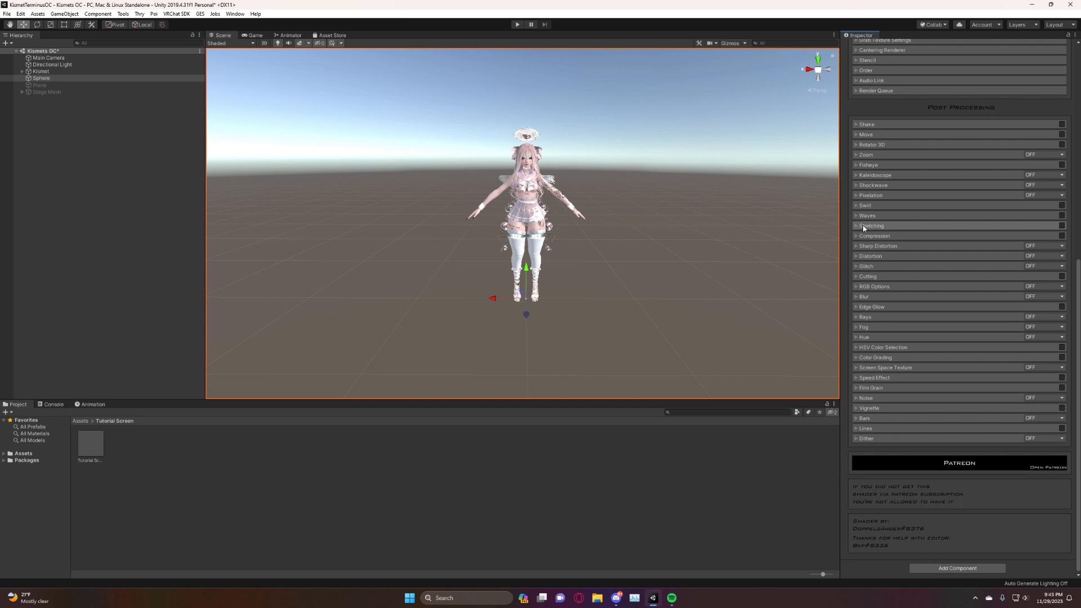
Try Sharp Distortion in Enable Static mode with different slider values, and turn the effect off.
{"action": "left_click", "coordinate": [856, 248]}
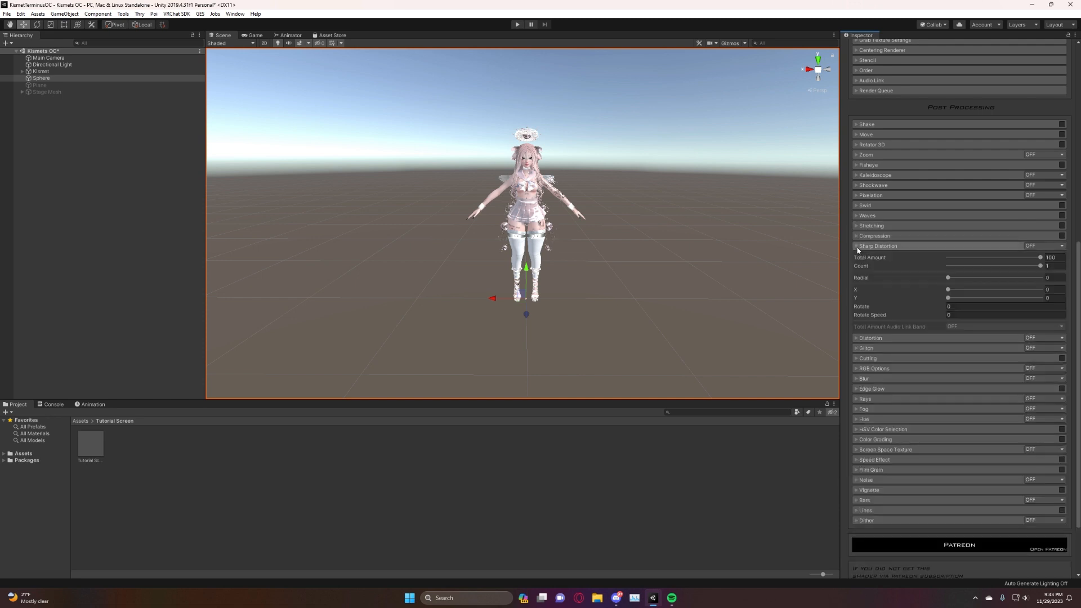
{"action": "left_click", "coordinate": [1030, 246]}
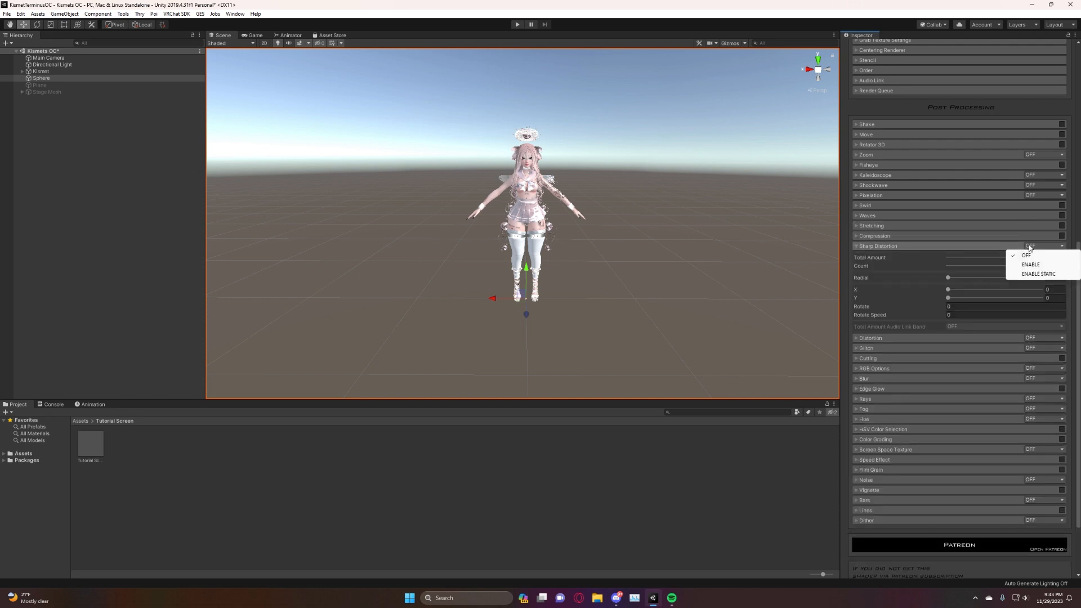
{"action": "left_click", "coordinate": [1049, 274]}
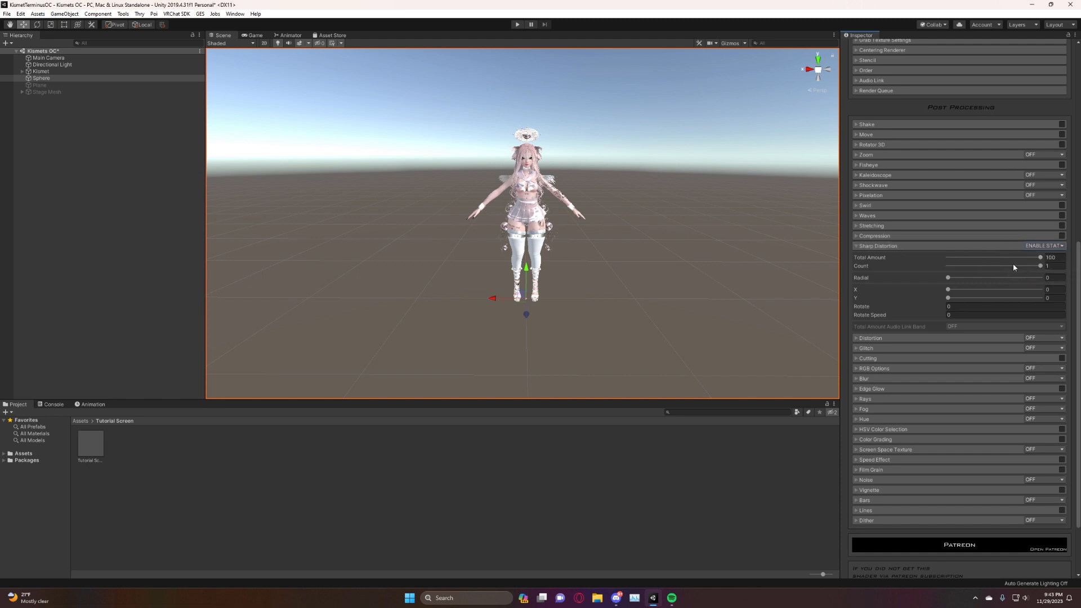
{"action": "mouse_move", "coordinate": [957, 280]}
{"action": "left_mouse_down"}
{"action": "mouse_move", "coordinate": [1043, 296]}
{"action": "mouse_move", "coordinate": [896, 290]}
{"action": "mouse_move", "coordinate": [1009, 302]}
{"action": "mouse_move", "coordinate": [910, 307]}
{"action": "left_mouse_up"}
{"action": "left_click", "coordinate": [1043, 246]}
{"action": "left_click", "coordinate": [1029, 251]}
{"action": "left_click", "coordinate": [856, 246]}
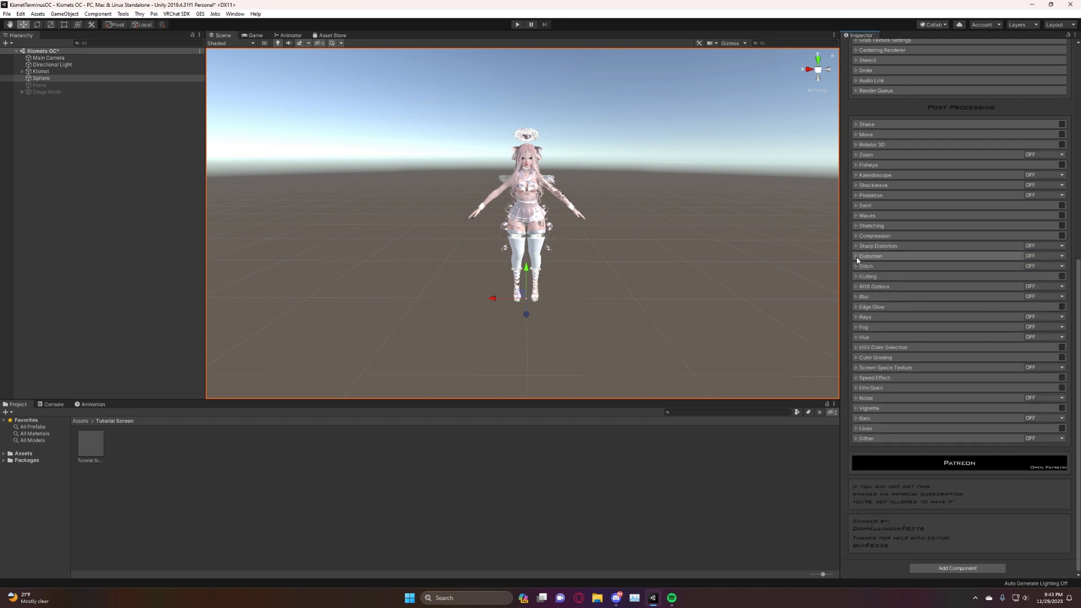
Try the Distortion effect in View Direction mode from another viewing angle, and turn it off.
{"action": "left_click", "coordinate": [856, 257]}
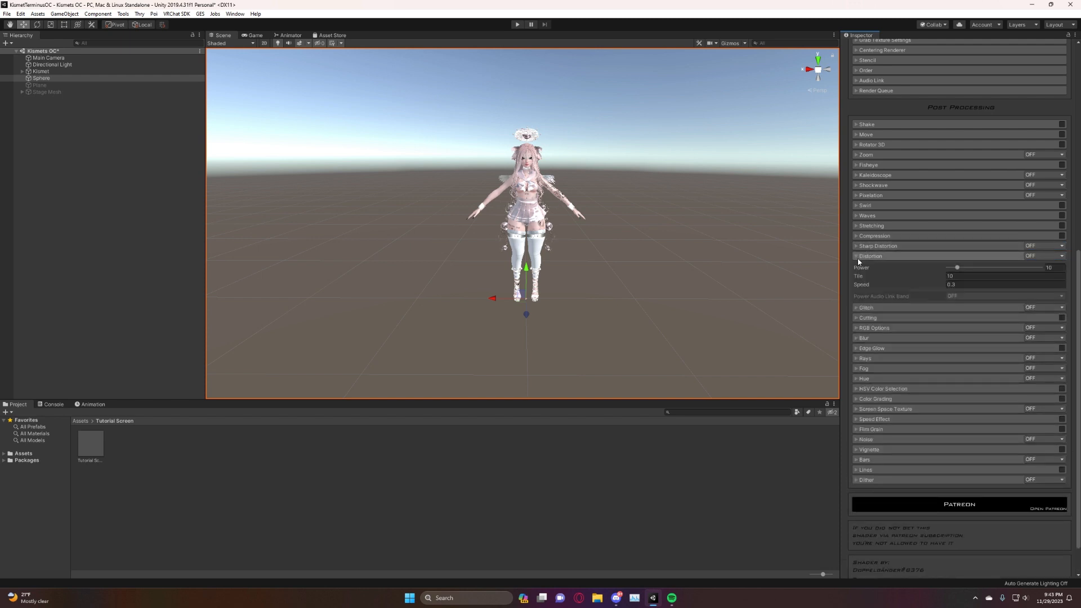
{"action": "left_click", "coordinate": [1043, 256]}
{"action": "left_click", "coordinate": [992, 274]}
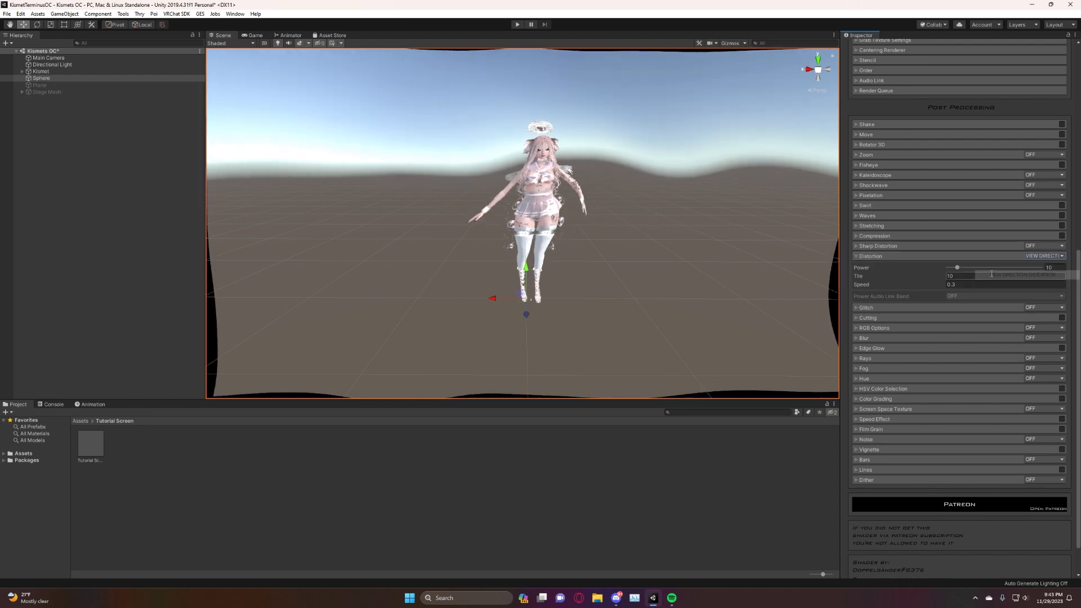
{"action": "right_click_drag", "start_coordinate": [702, 231], "coordinate": [580, 180]}
{"action": "left_click", "coordinate": [1043, 256]}
{"action": "left_click", "coordinate": [991, 265]}
{"action": "left_click", "coordinate": [857, 256]}
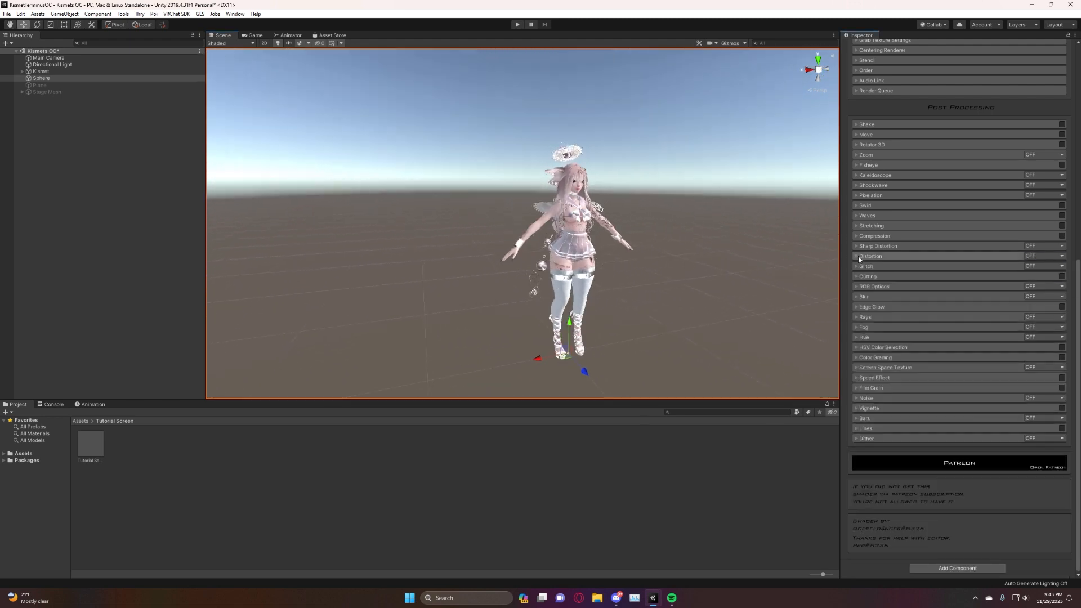
Try the Glitch effect in RGB, Default and Greyscaled modes, and turn it off.
{"action": "left_click", "coordinate": [857, 267]}
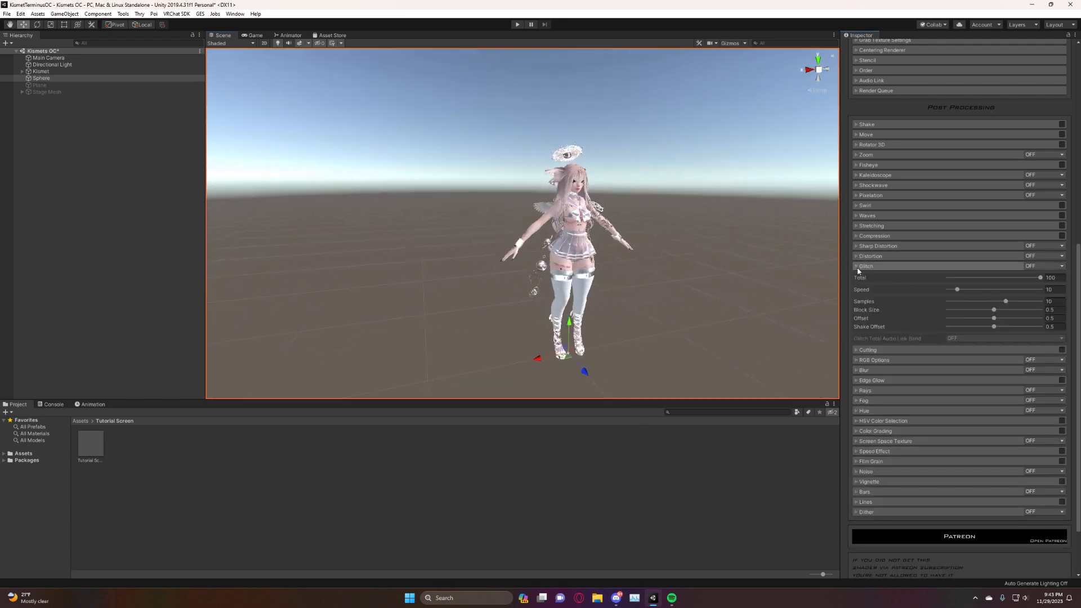
{"action": "left_click", "coordinate": [1045, 266]}
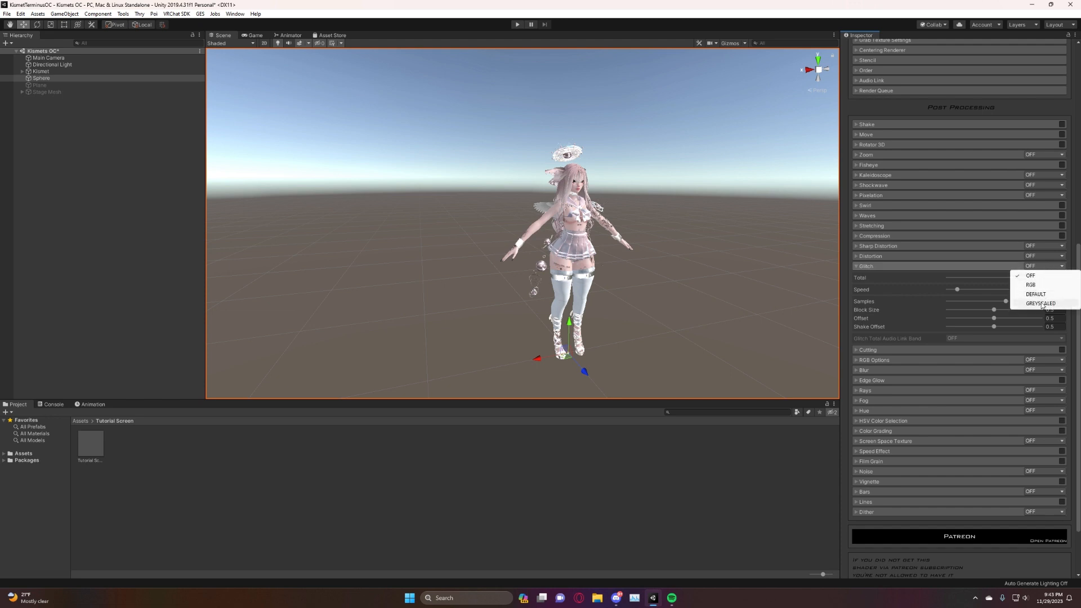
{"action": "left_click", "coordinate": [1042, 284]}
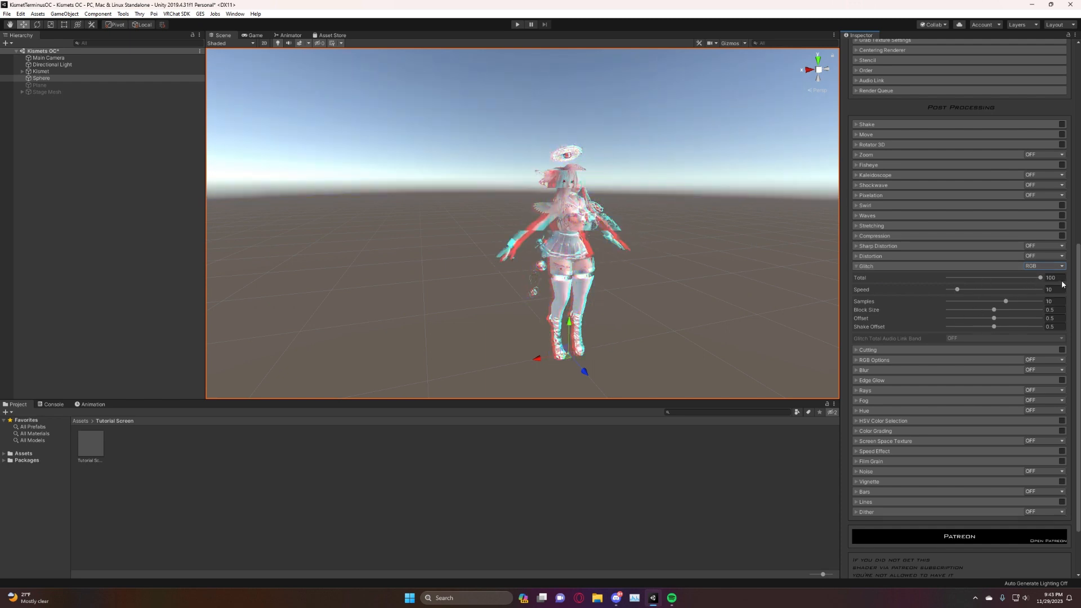
{"action": "left_click", "coordinate": [1040, 266]}
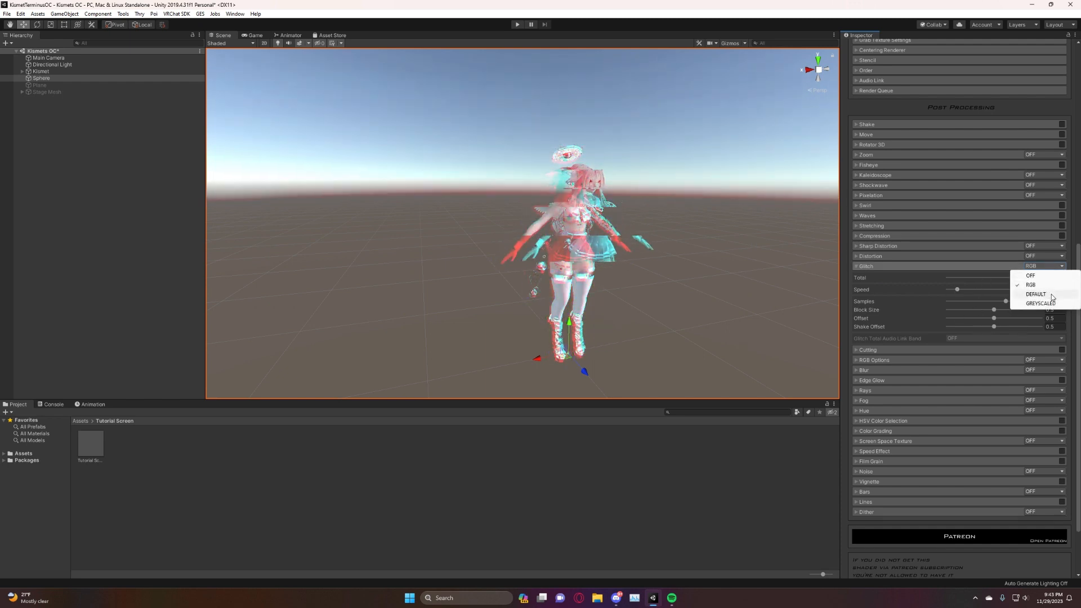
{"action": "left_click", "coordinate": [1051, 295]}
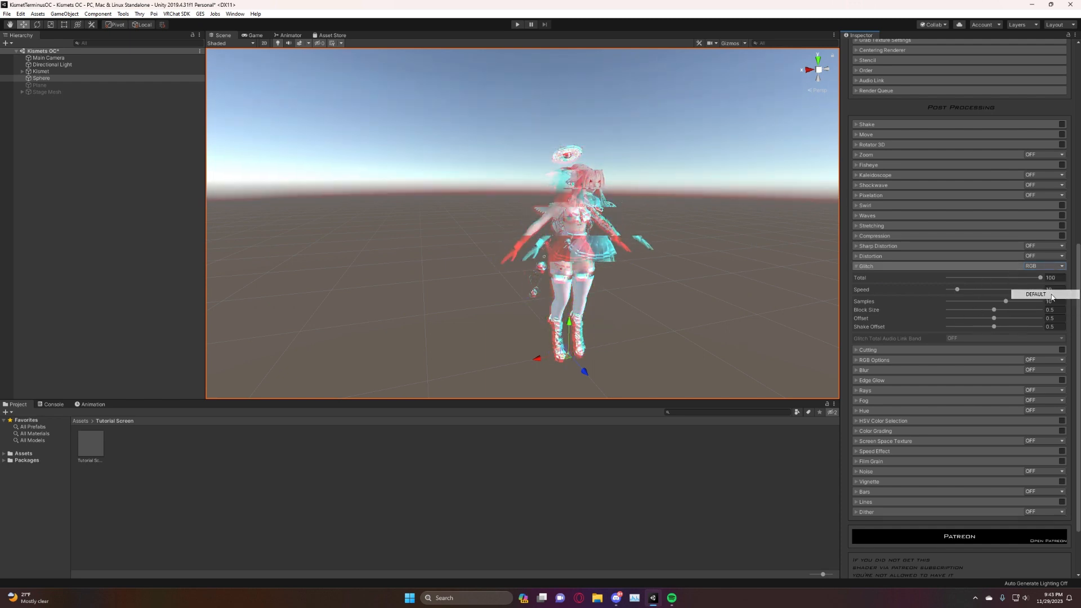
{"action": "left_click", "coordinate": [1043, 267]}
{"action": "left_click", "coordinate": [1048, 304]}
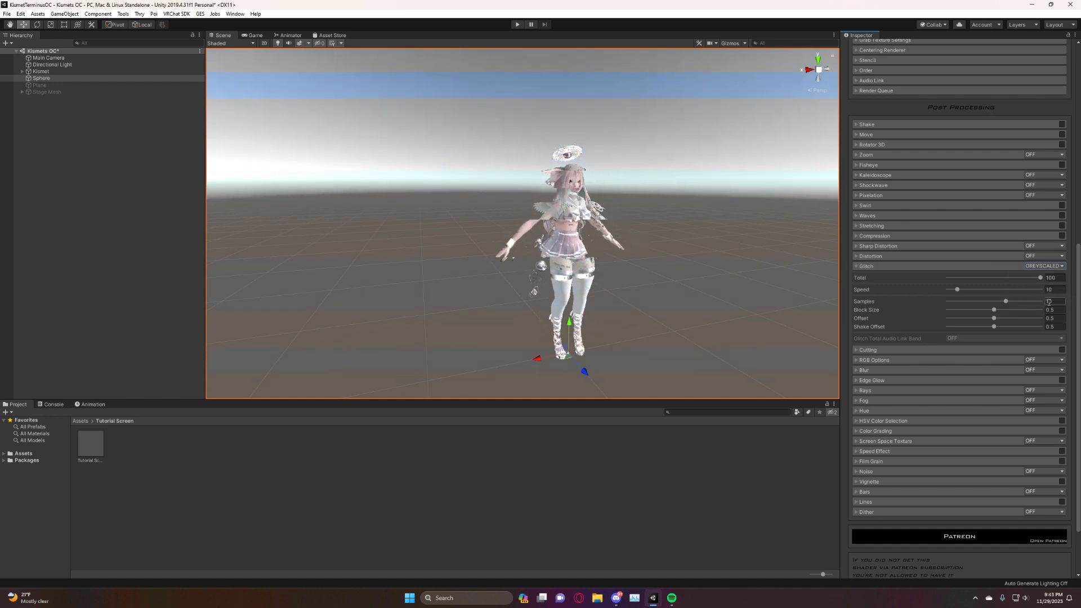
{"action": "left_click", "coordinate": [1042, 267]}
{"action": "left_click", "coordinate": [1046, 277]}
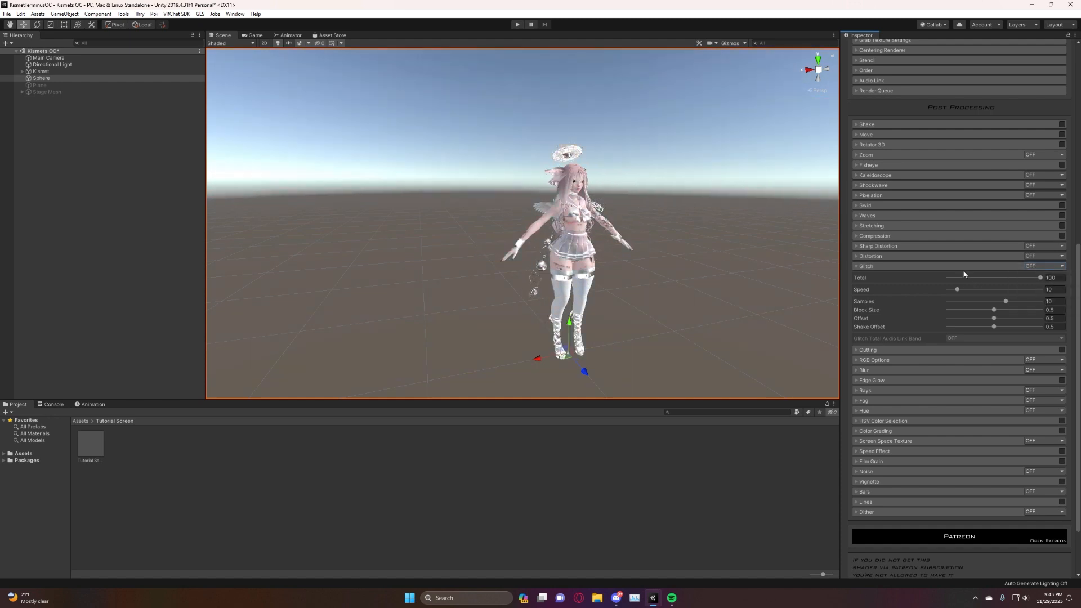
{"action": "left_click", "coordinate": [858, 266]}
Enable the Cutting effect, set Offset Top to -49.7, and try a Total of 1 before setting it to 25.
{"action": "left_click", "coordinate": [856, 277]}
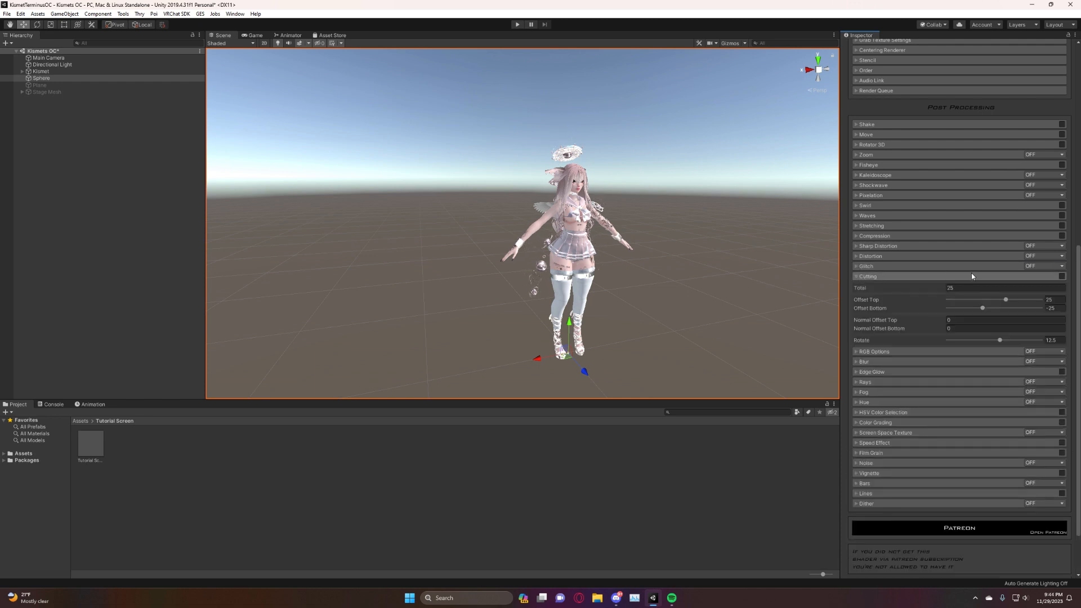
{"action": "left_click", "coordinate": [1061, 277]}
{"action": "left_click_drag", "start_coordinate": [603, 212], "coordinate": [561, 210], "text": "alt"}
{"action": "scroll", "coordinate": [562, 210], "scroll_direction": "down", "scroll_amount": 1}
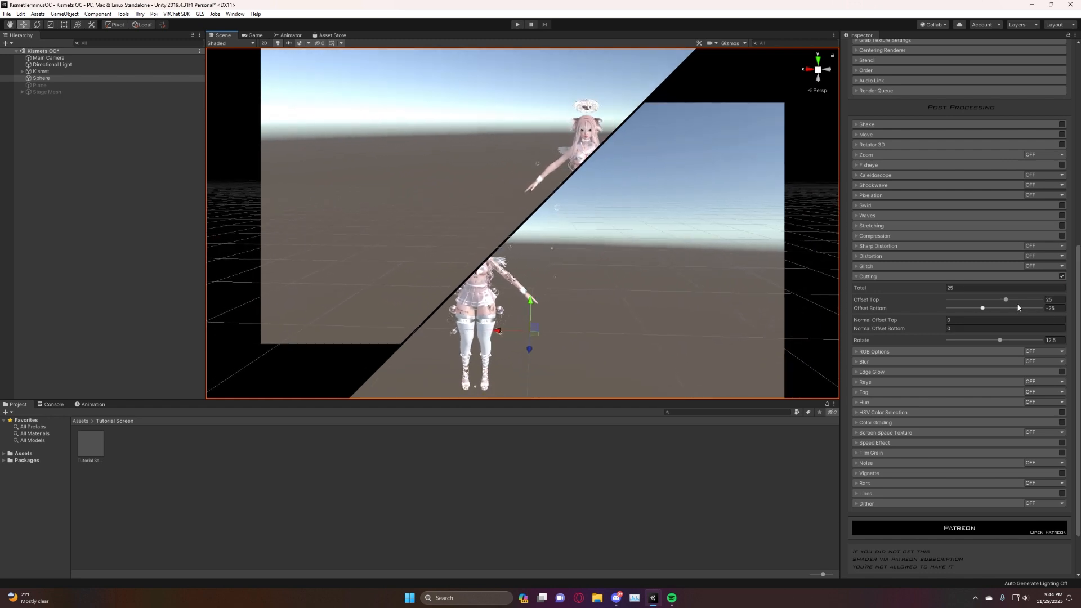
{"action": "left_click_drag", "start_coordinate": [1005, 300], "coordinate": [971, 298]}
{"action": "type", "text": "1"}
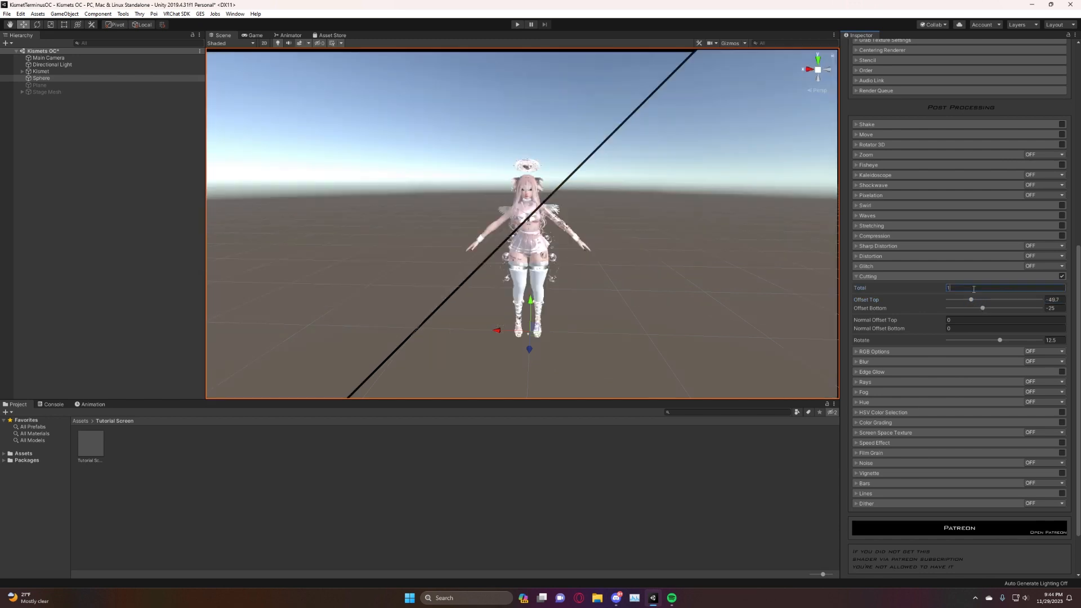
{"action": "key", "text": "BackSpace"}
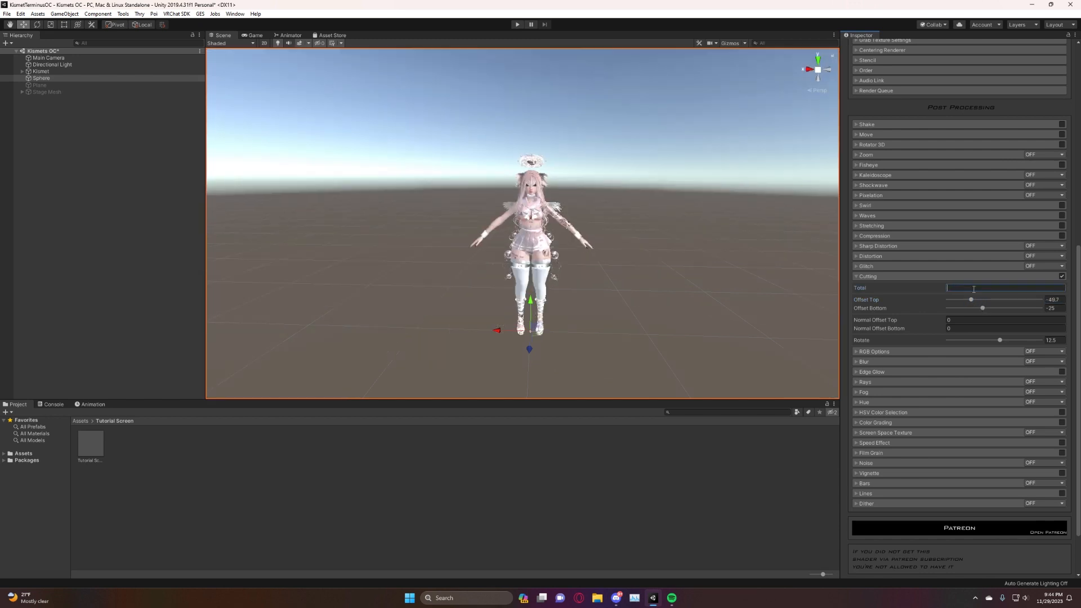
{"action": "type", "text": "25"}
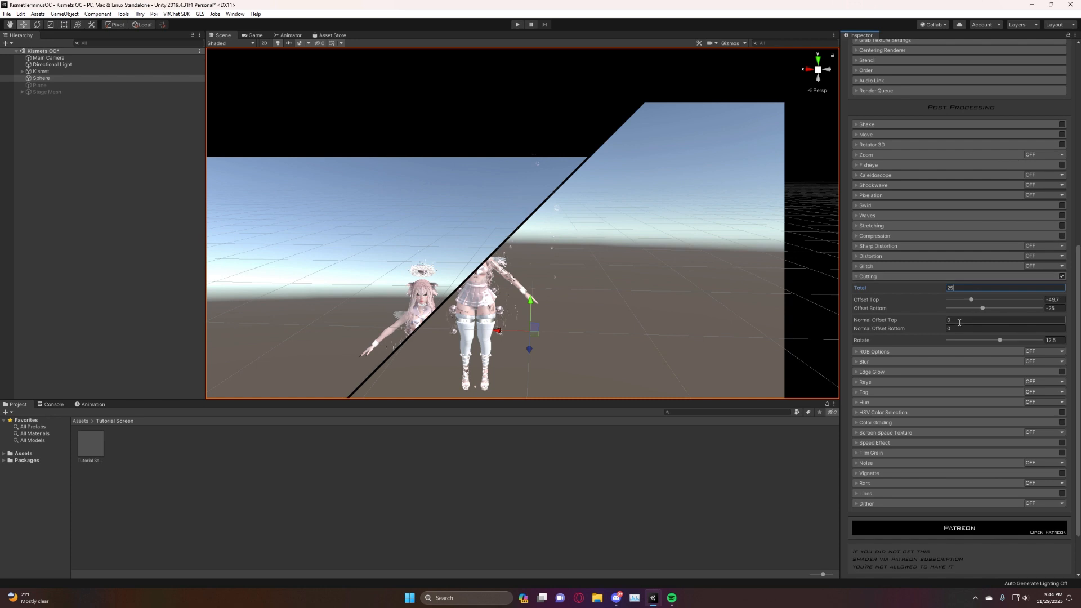
{"action": "type", "text": "1"}
Set Cutting's Normal Offset Top and Normal Offset Bottom to 1 and Rotate to 12.3, and turn the effect off.
{"action": "left_click", "coordinate": [966, 328]}
{"action": "type", "text": "1"}
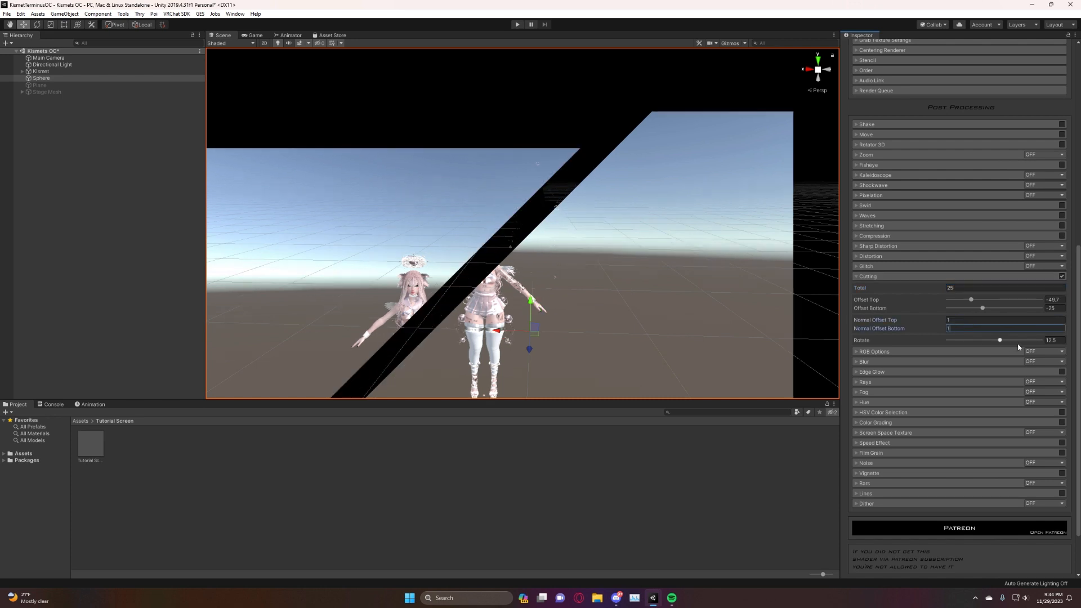
{"action": "mouse_move", "coordinate": [999, 341]}
{"action": "left_mouse_down"}
{"action": "mouse_move", "coordinate": [960, 339]}
{"action": "mouse_move", "coordinate": [999, 340]}
{"action": "left_mouse_up"}
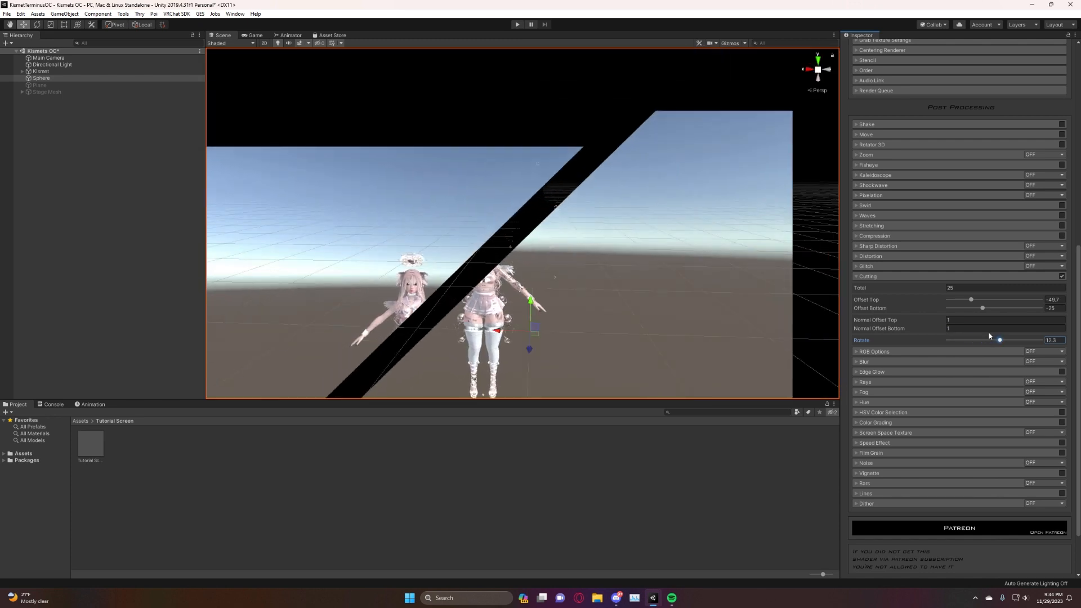
{"action": "left_click", "coordinate": [1061, 277]}
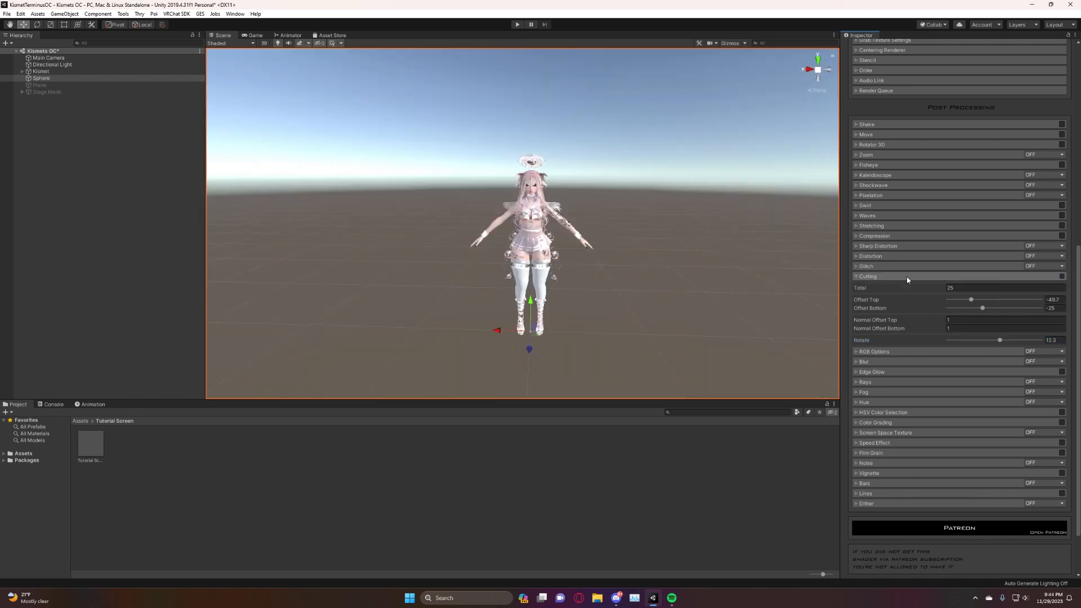
{"action": "left_click", "coordinate": [864, 277]}
Enable RGB Options in RGB Split mode, try Total Offset values of 1 and 4 on the avatar, and clear the value.
{"action": "left_click", "coordinate": [859, 287]}
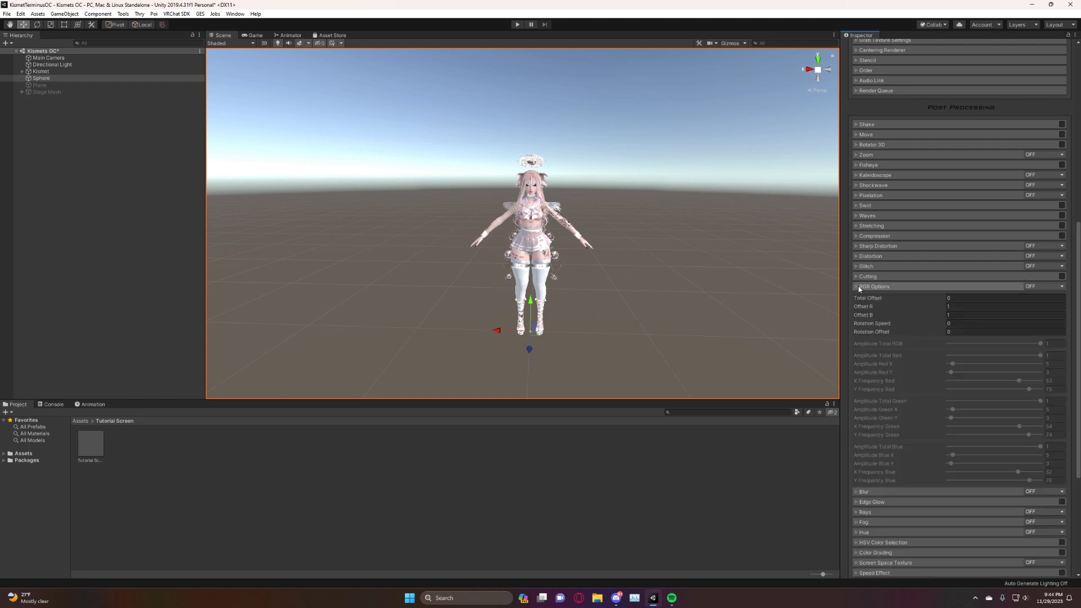
{"action": "left_click", "coordinate": [1059, 287]}
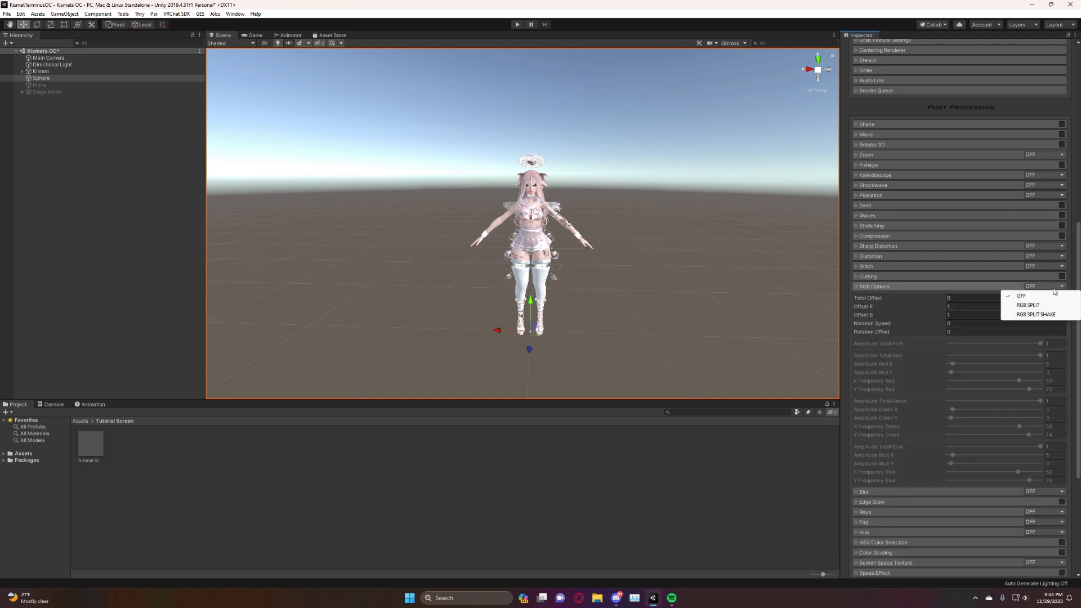
{"action": "left_click", "coordinate": [1028, 306]}
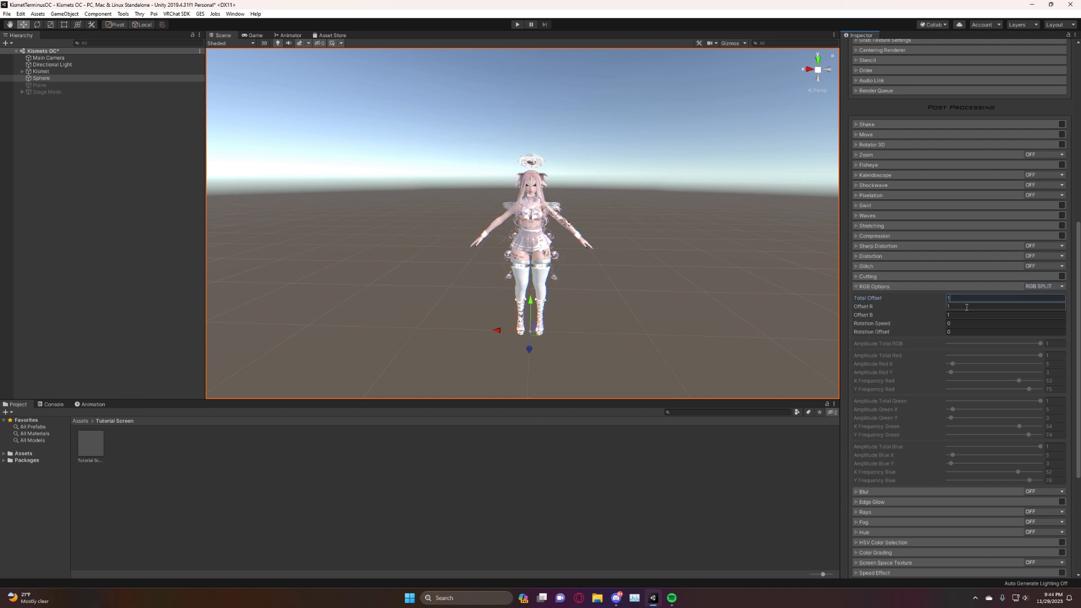
{"action": "right_click_drag", "start_coordinate": [615, 273], "coordinate": [610, 285]}
{"action": "key", "text": "w"}
{"action": "key", "text": "s"}
{"action": "key", "text": "w"}
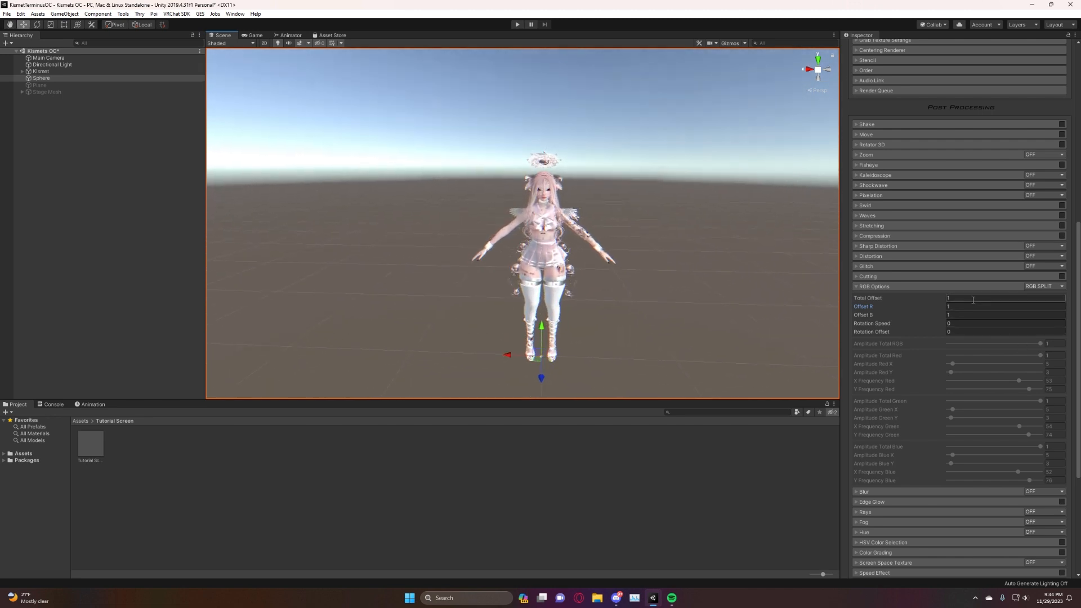
{"action": "type", "text": "4"}
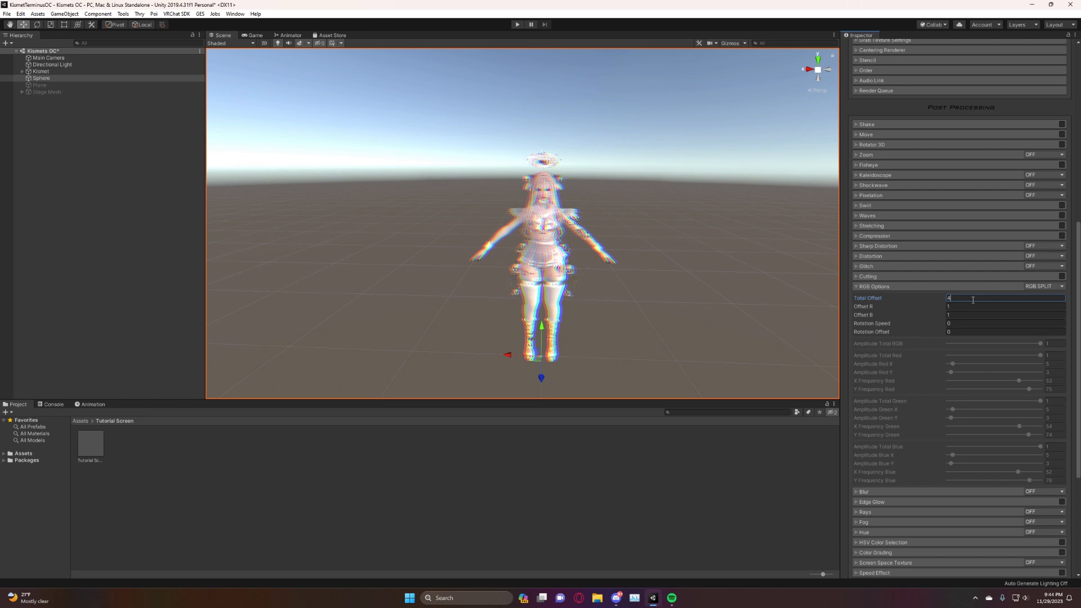
{"action": "key", "text": "BackSpace"}
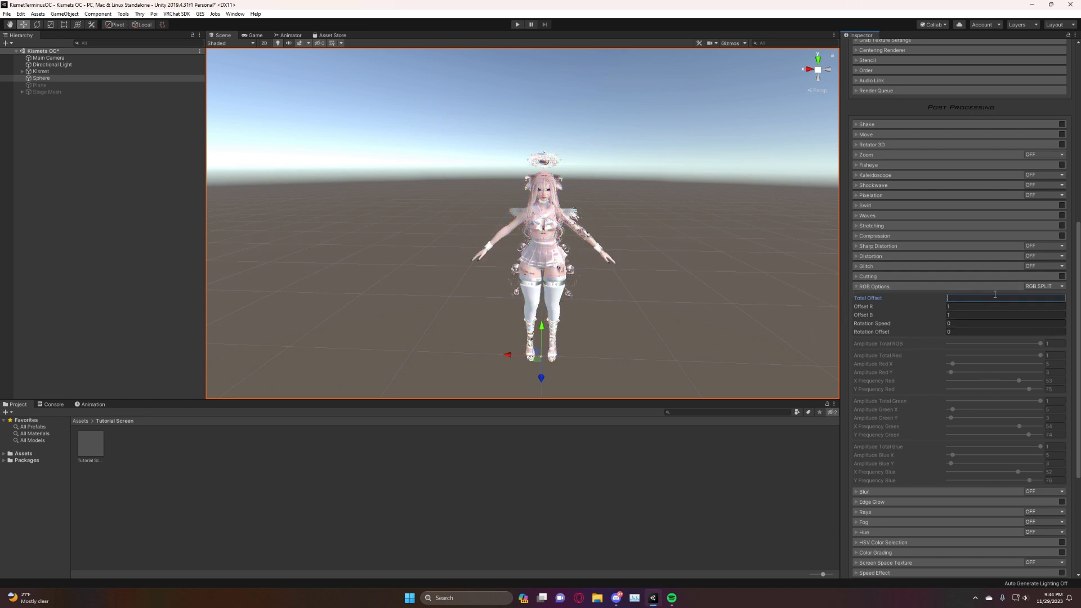
Try the RGB Split Shake mode and turn RGB Options off.
{"action": "left_click", "coordinate": [1044, 286]}
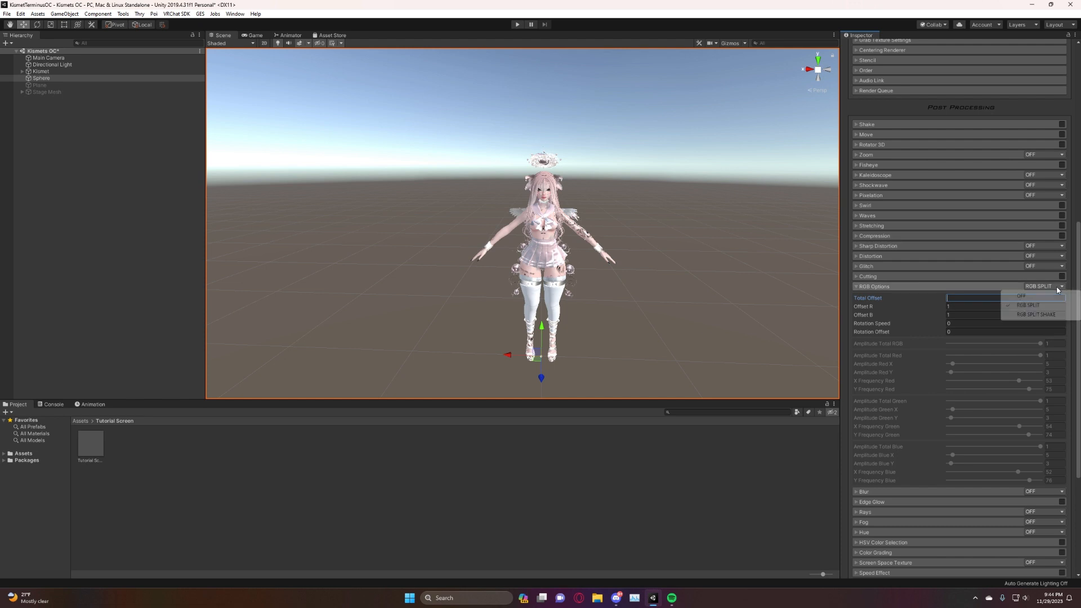
{"action": "left_click", "coordinate": [1041, 314]}
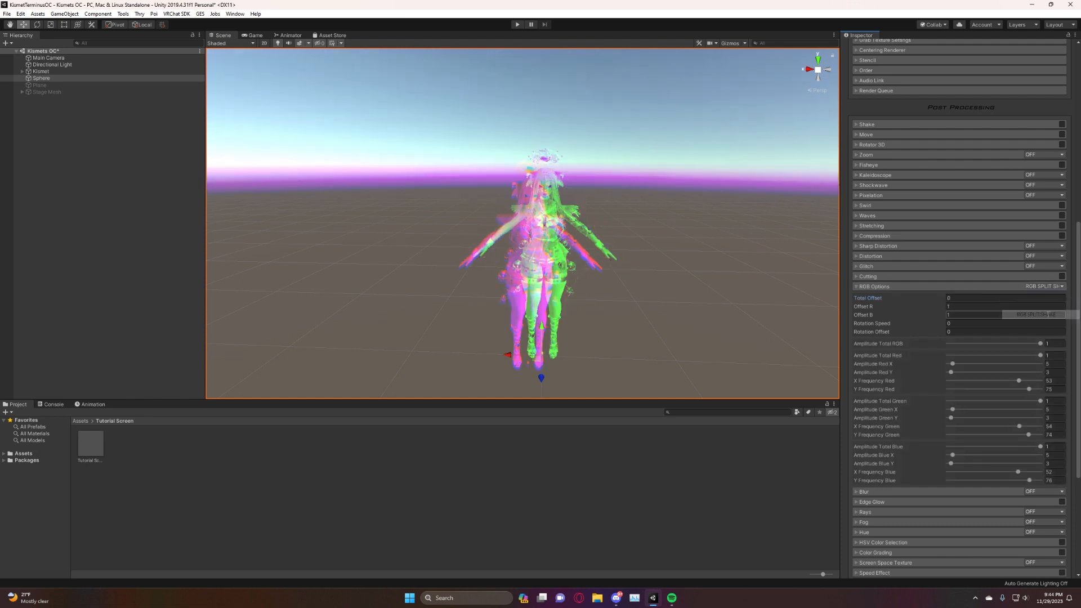
{"action": "left_click", "coordinate": [1047, 286]}
{"action": "left_click", "coordinate": [1051, 297]}
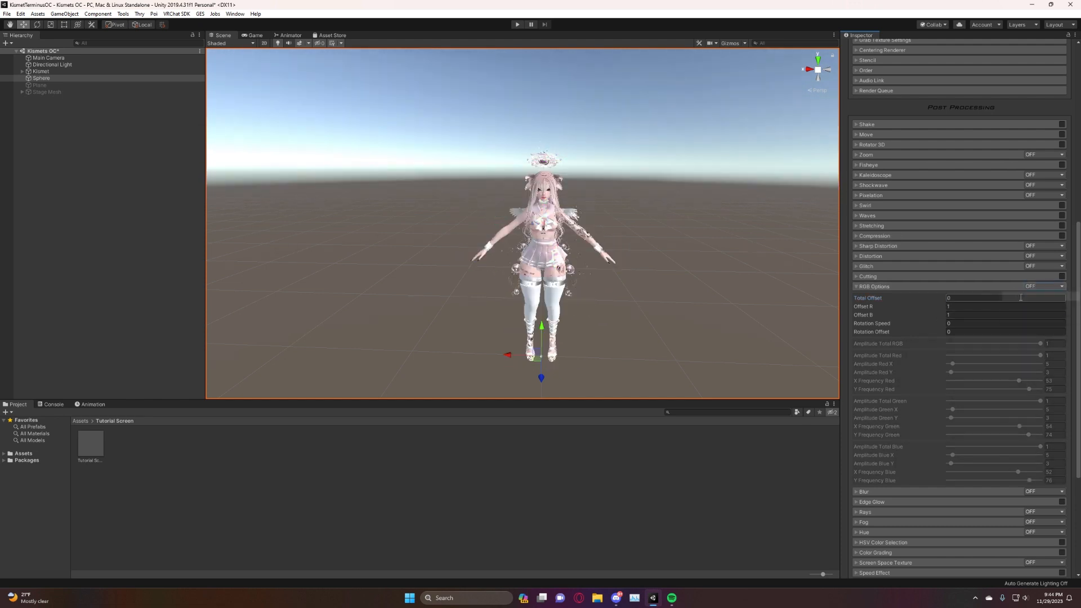
{"action": "left_click", "coordinate": [855, 288]}
Enable Blur in Radial mode, try 177 Samples before setting 40, and set Displace to 0.127.
{"action": "left_click", "coordinate": [857, 295]}
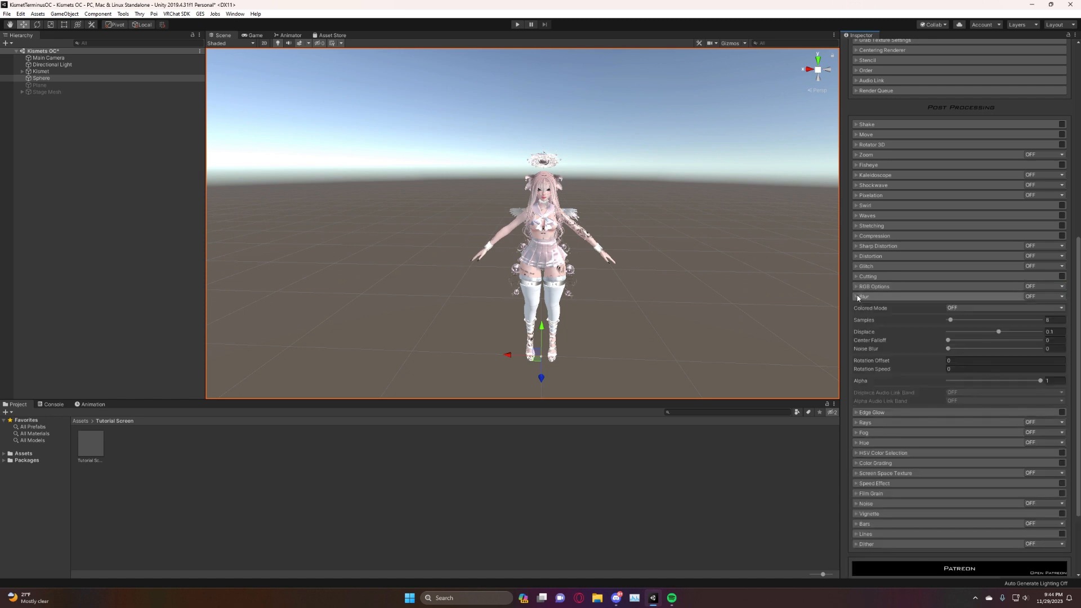
{"action": "left_click", "coordinate": [1059, 298]}
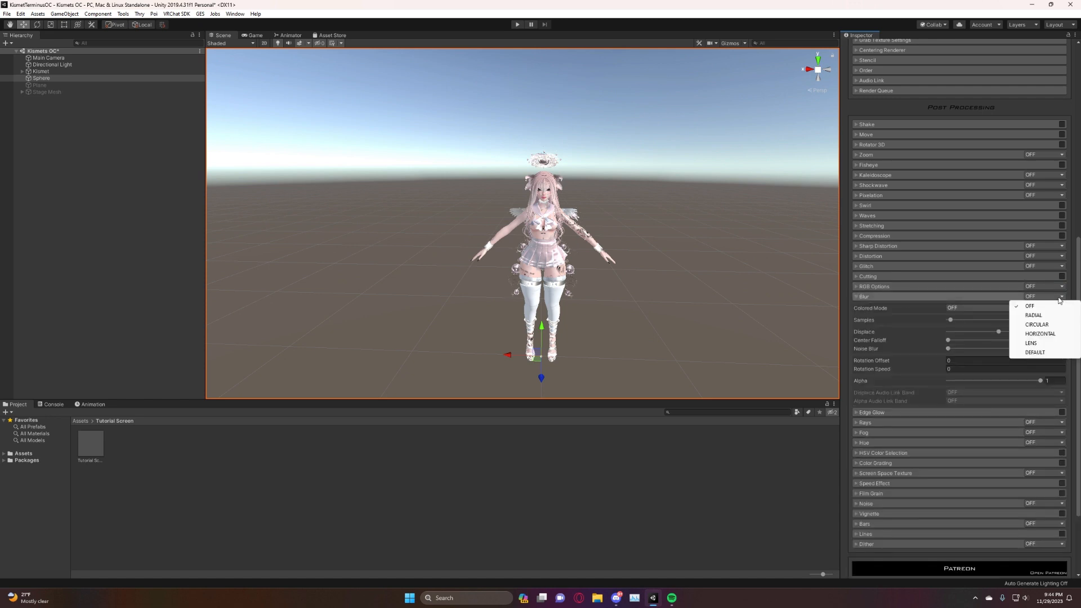
{"action": "left_click", "coordinate": [1033, 315]}
{"action": "mouse_move", "coordinate": [578, 217]}
{"action": "right_mouse_down"}
{"action": "mouse_move", "coordinate": [599, 189]}
{"action": "mouse_move", "coordinate": [586, 214]}
{"action": "mouse_move", "coordinate": [584, 205]}
{"action": "right_mouse_up"}
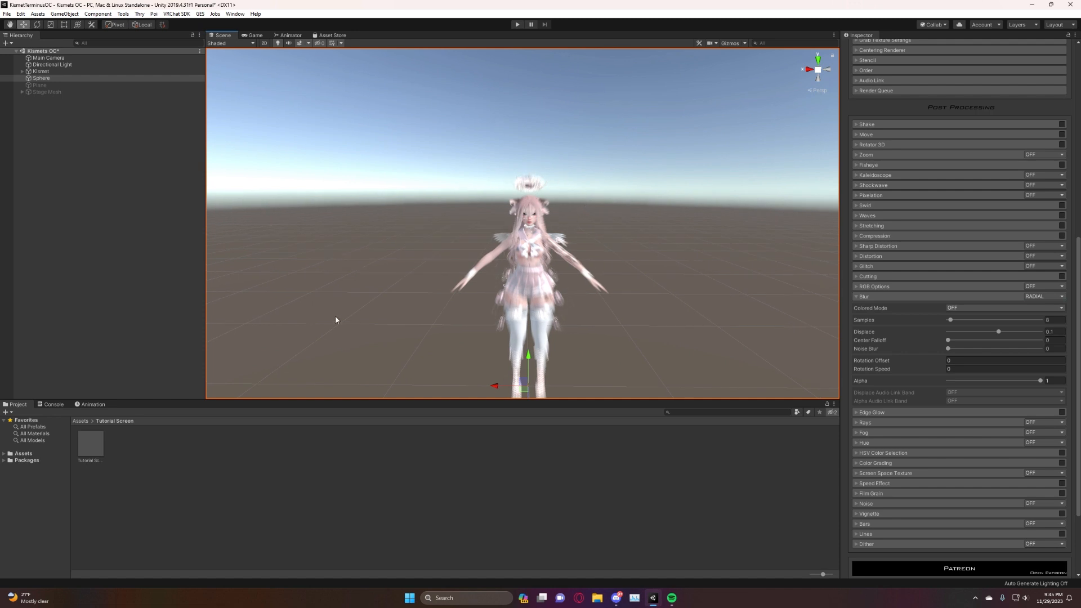
{"action": "left_click", "coordinate": [950, 321]}
{"action": "left_click_drag", "start_coordinate": [950, 321], "coordinate": [1015, 334]}
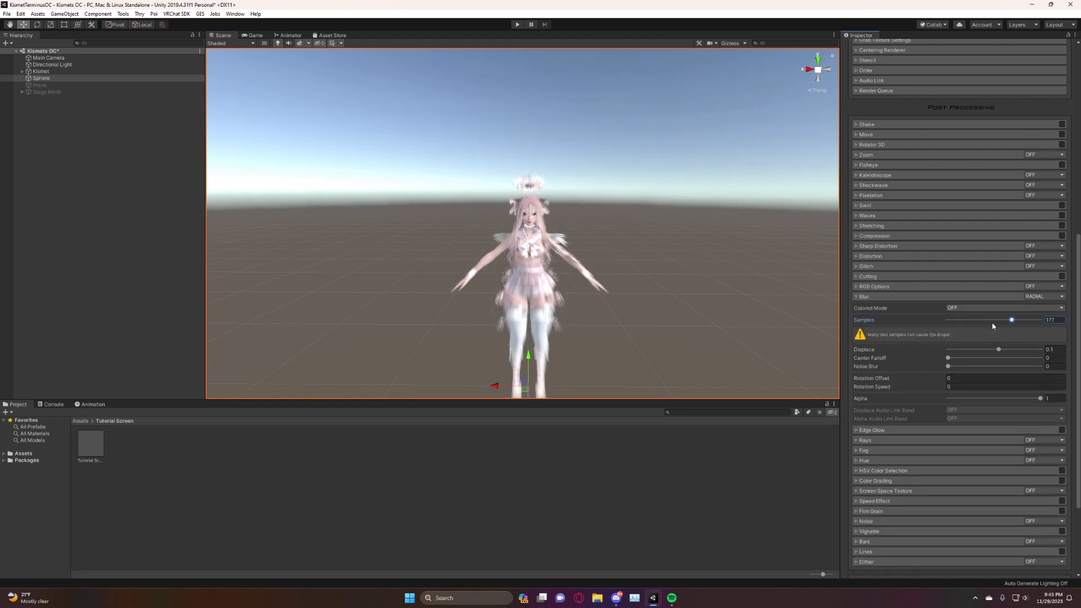
{"action": "left_click_drag", "start_coordinate": [1011, 321], "coordinate": [962, 326]}
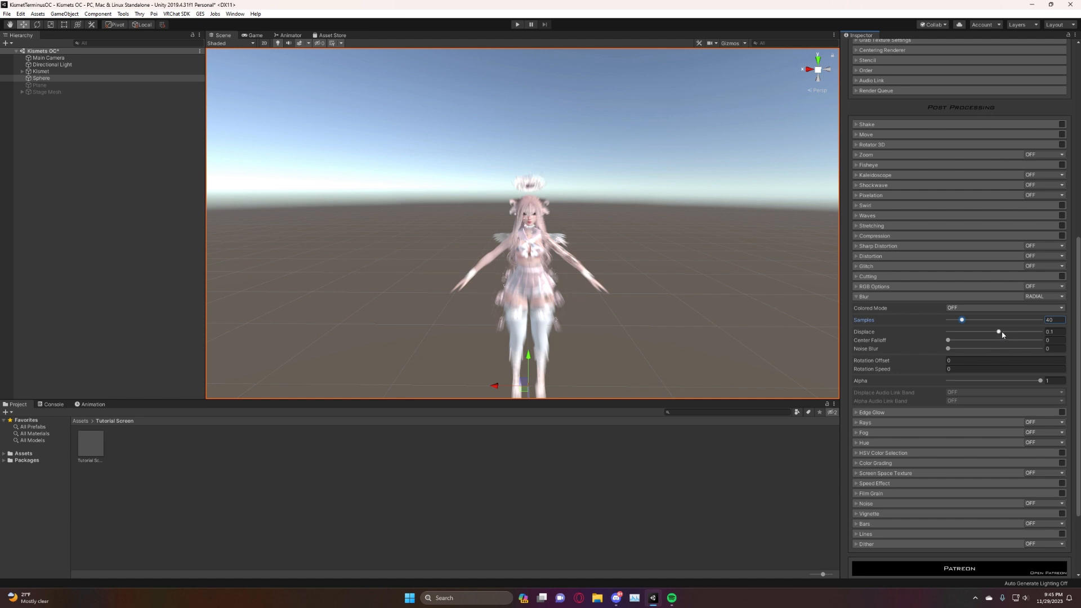
{"action": "mouse_move", "coordinate": [1000, 334]}
{"action": "left_mouse_down"}
{"action": "mouse_move", "coordinate": [1025, 336]}
{"action": "mouse_move", "coordinate": [987, 340]}
{"action": "mouse_move", "coordinate": [1001, 342]}
{"action": "left_mouse_up"}
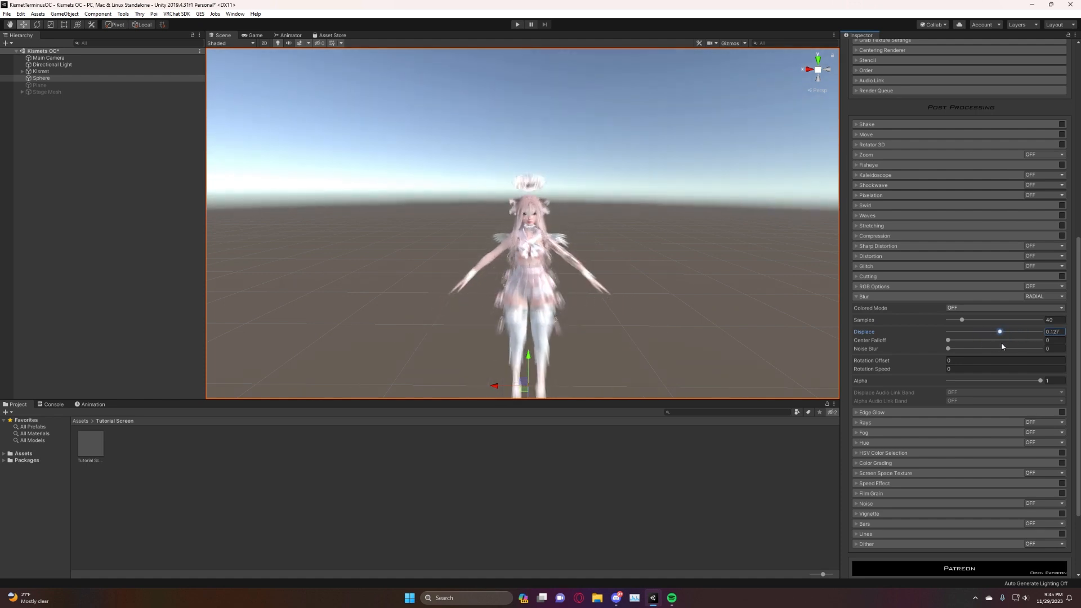
Try Blur in Circular mode from a closer view of the avatar, and in Horizontal mode.
{"action": "left_click", "coordinate": [1059, 297]}
{"action": "left_click", "coordinate": [1037, 324]}
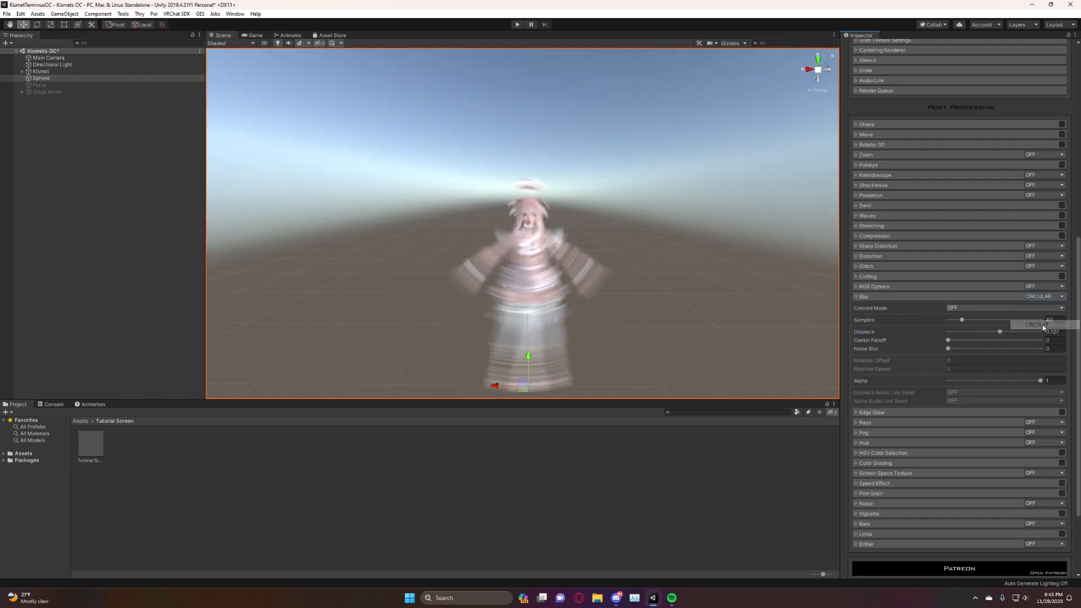
{"action": "left_click_drag", "start_coordinate": [625, 305], "coordinate": [549, 262], "text": "alt"}
{"action": "mouse_move", "coordinate": [548, 261]}
{"action": "right_mouse_down"}
{"action": "mouse_move", "coordinate": [545, 279]}
{"action": "mouse_move", "coordinate": [542, 254]}
{"action": "mouse_move", "coordinate": [551, 255]}
{"action": "right_mouse_up"}
{"action": "key", "text": "w"}
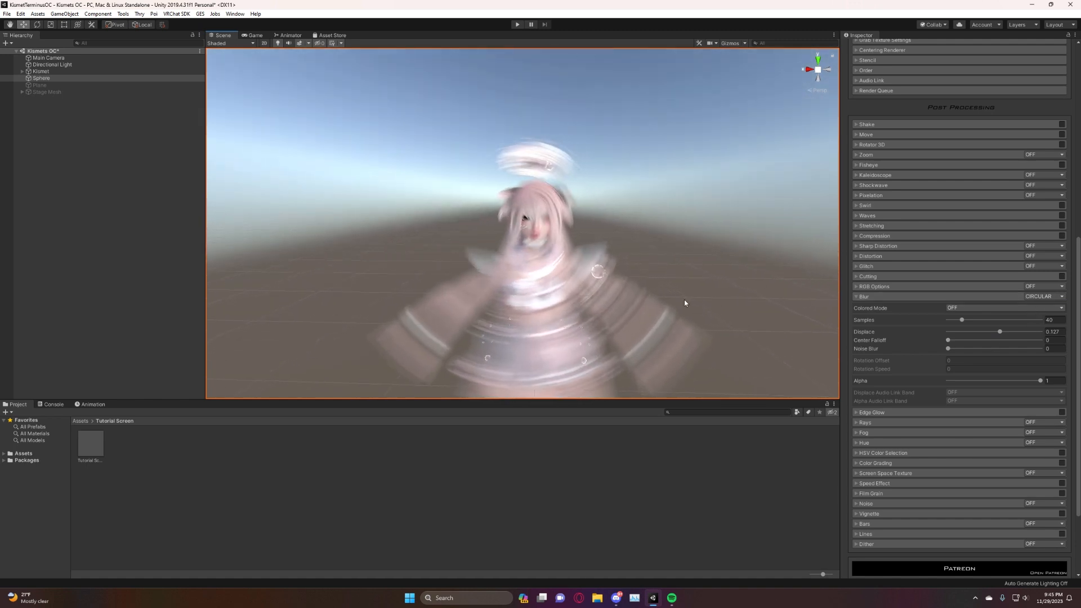
{"action": "left_click", "coordinate": [1044, 296]}
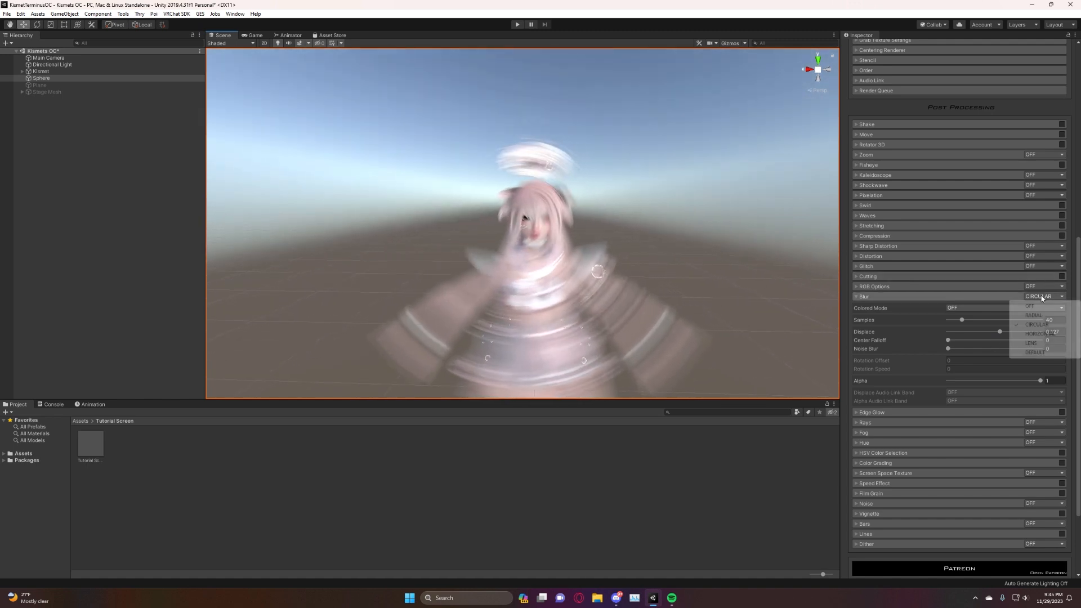
{"action": "left_click", "coordinate": [1050, 337]}
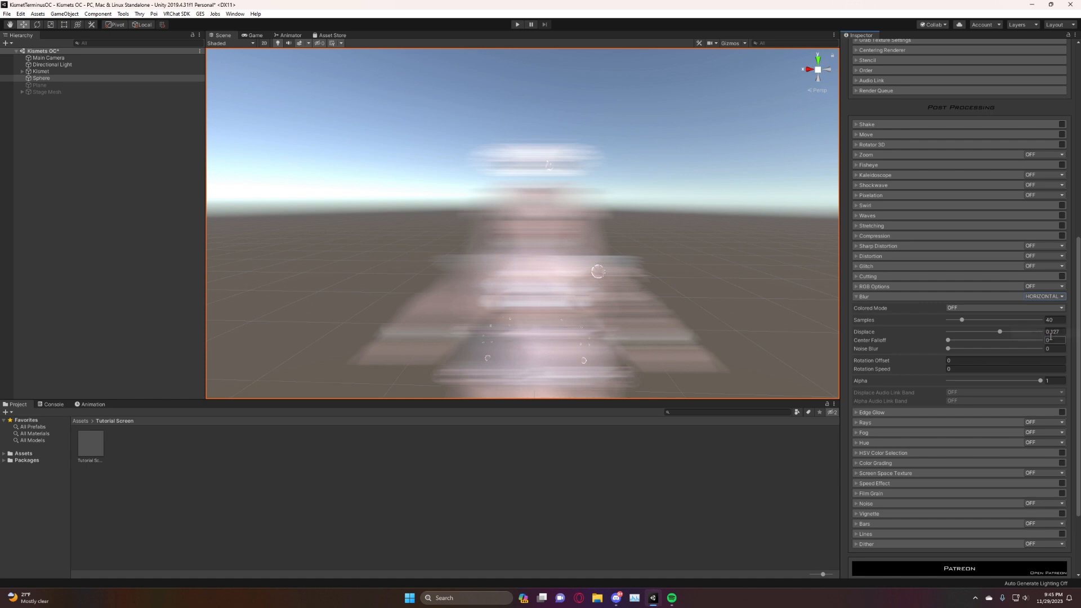
Try Blur in Lens and Default modes with Displace lowered to below 0.045, and turn the effect off.
{"action": "left_click", "coordinate": [1048, 298]}
{"action": "left_click", "coordinate": [1046, 343]}
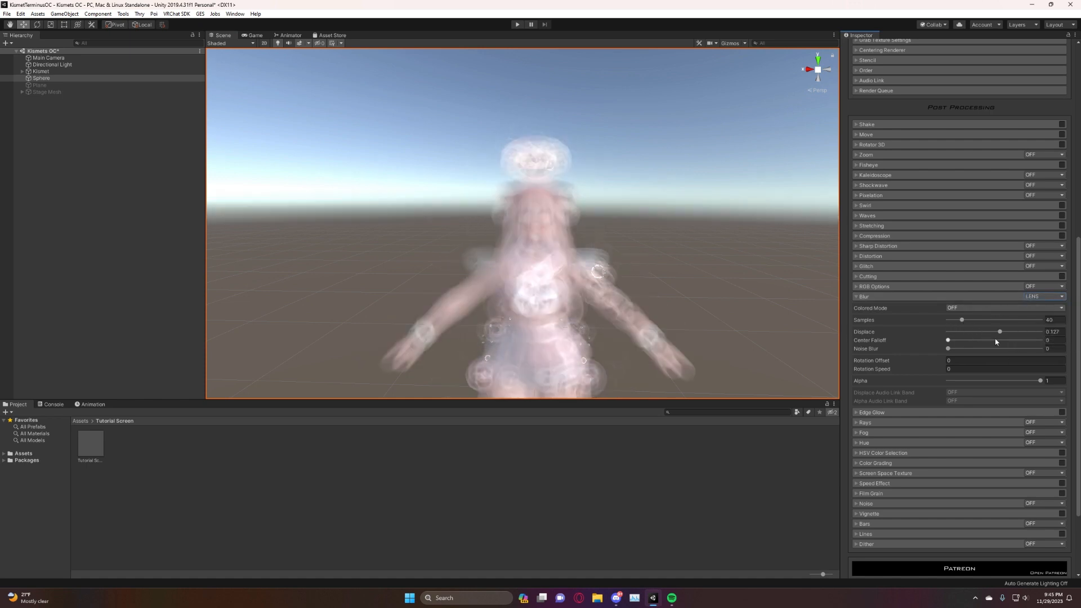
{"action": "mouse_move", "coordinate": [1000, 332]}
{"action": "left_mouse_down"}
{"action": "mouse_move", "coordinate": [974, 332]}
{"action": "mouse_move", "coordinate": [1001, 331]}
{"action": "mouse_move", "coordinate": [997, 341]}
{"action": "left_mouse_up"}
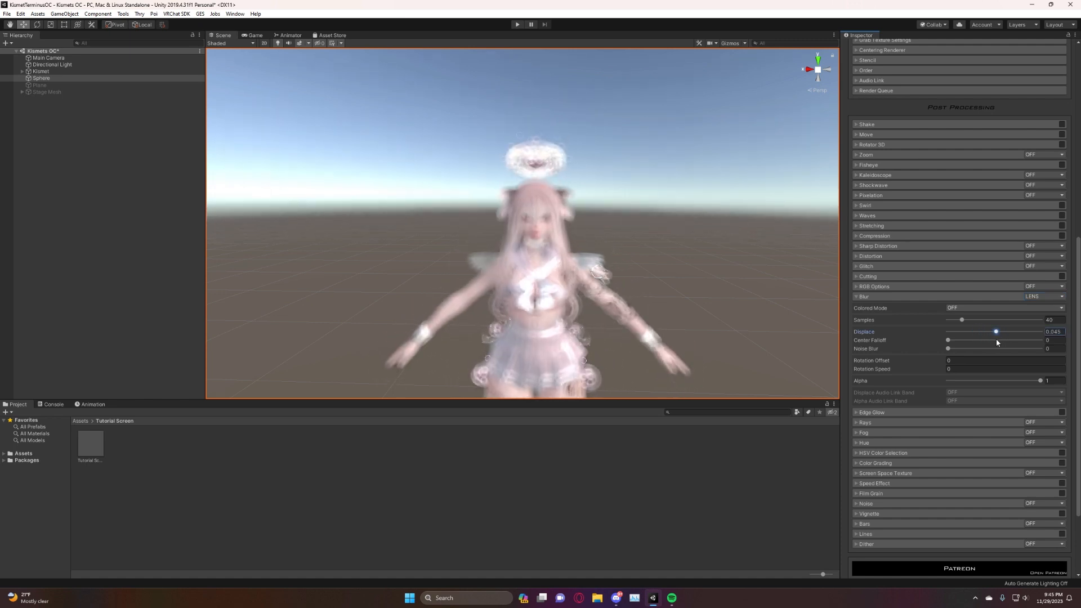
{"action": "left_click", "coordinate": [1048, 297]}
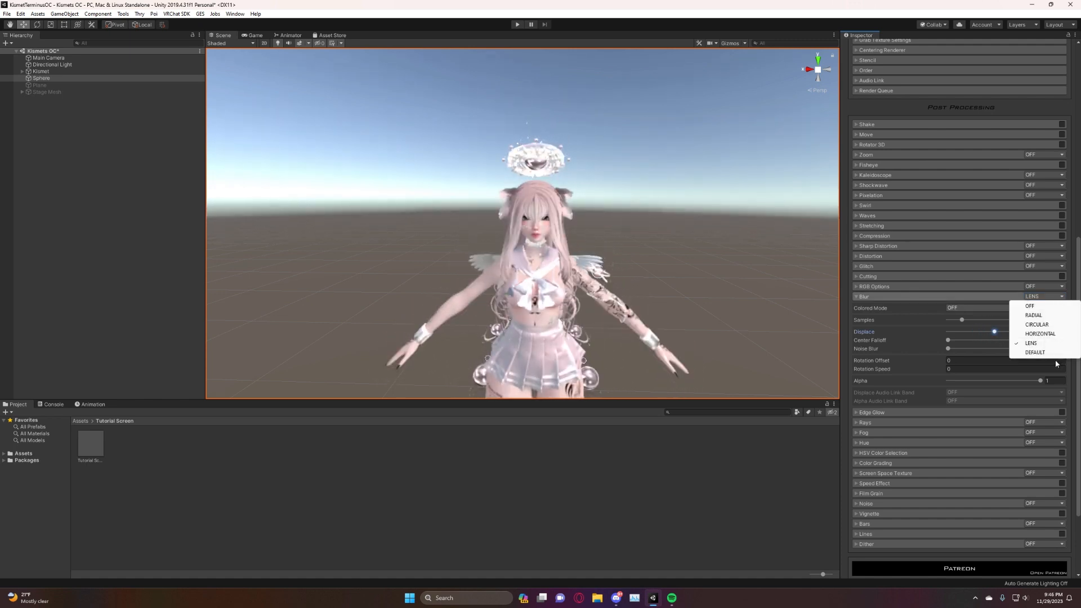
{"action": "left_click", "coordinate": [1036, 352]}
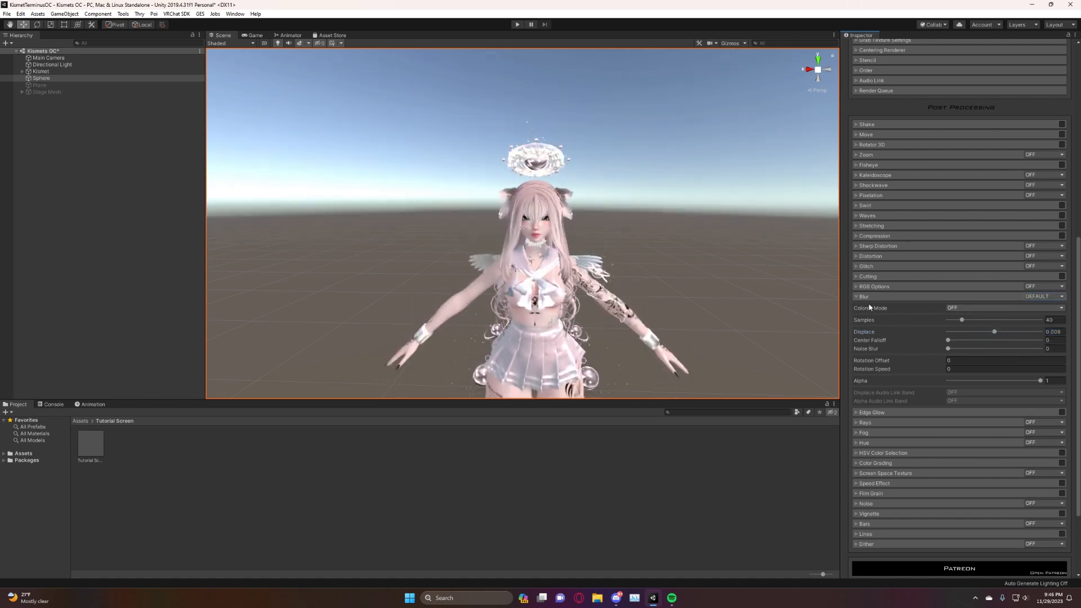
{"action": "left_click", "coordinate": [1040, 297]}
{"action": "left_click", "coordinate": [1031, 306]}
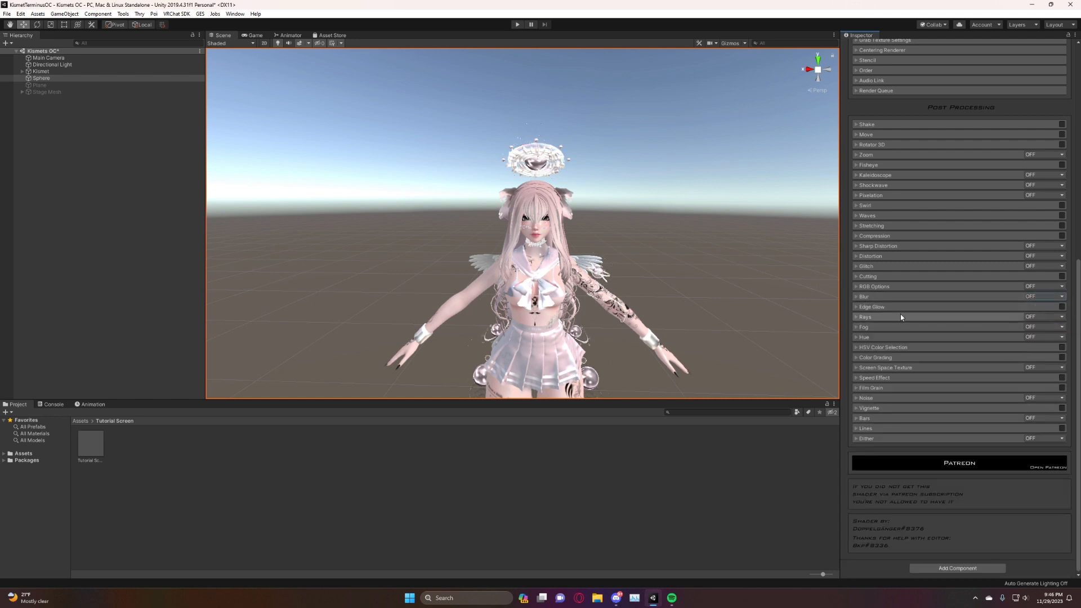
Enable the Edge Glow effect and set its Edge Glow Color to pinkish red FF004A.
{"action": "left_click", "coordinate": [865, 307]}
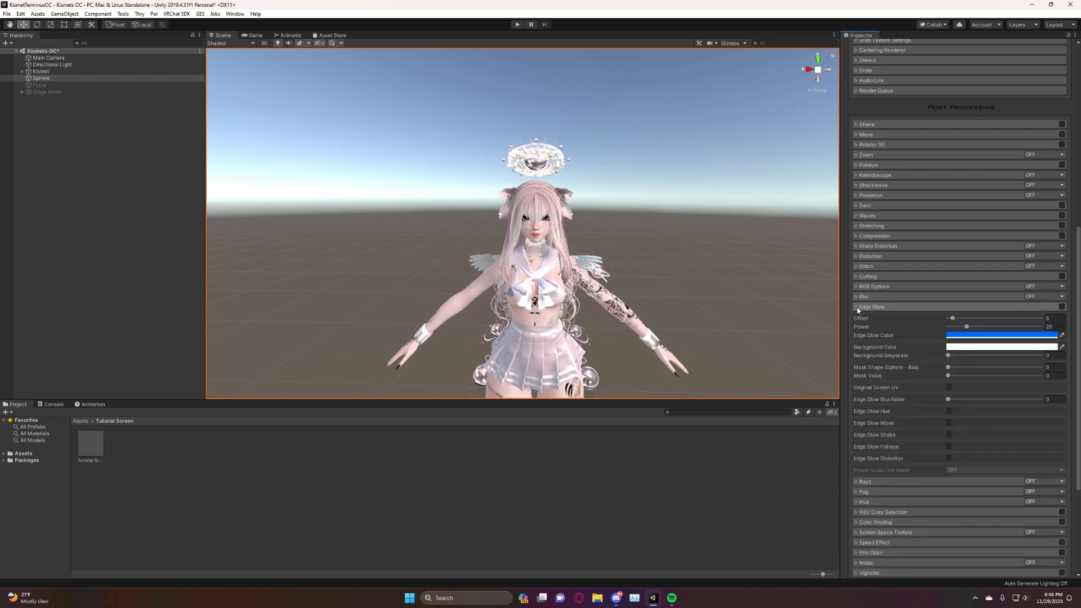
{"action": "left_click", "coordinate": [1061, 307]}
{"action": "right_click_drag", "start_coordinate": [478, 293], "coordinate": [500, 260]}
{"action": "key", "text": "a"}
{"action": "key", "text": "d"}
{"action": "key", "text": "w"}
{"action": "left_click", "coordinate": [1038, 337]}
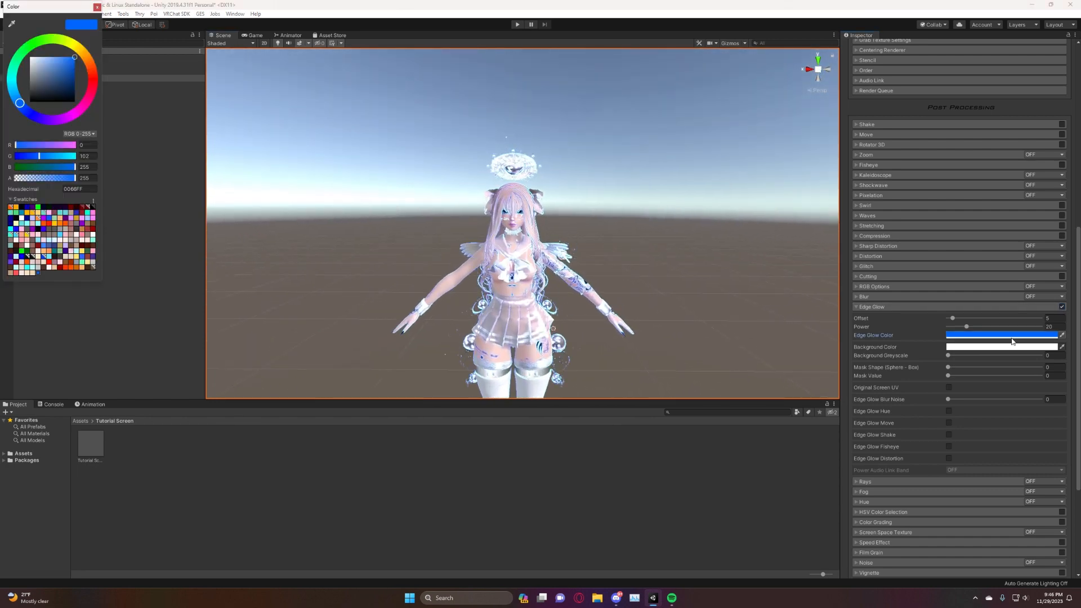
{"action": "left_click_drag", "start_coordinate": [94, 66], "coordinate": [91, 92]}
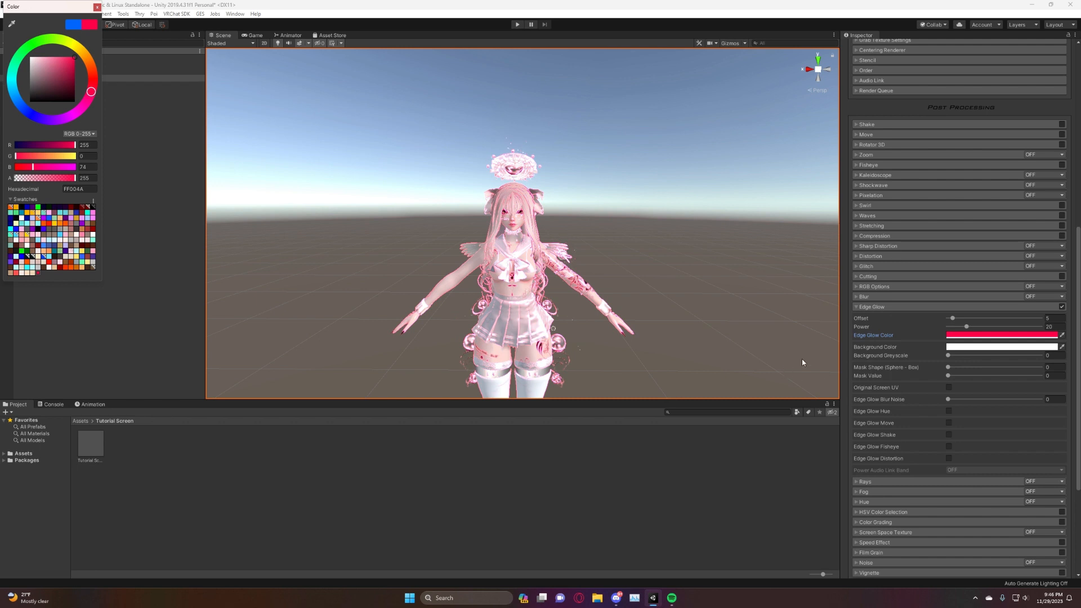
{"action": "left_click", "coordinate": [858, 336]}
Try high and zero Power values for Edge Glow, and set Power to 18.2 and Offset to 10.9.
{"action": "left_click_drag", "start_coordinate": [966, 328], "coordinate": [1034, 327]}
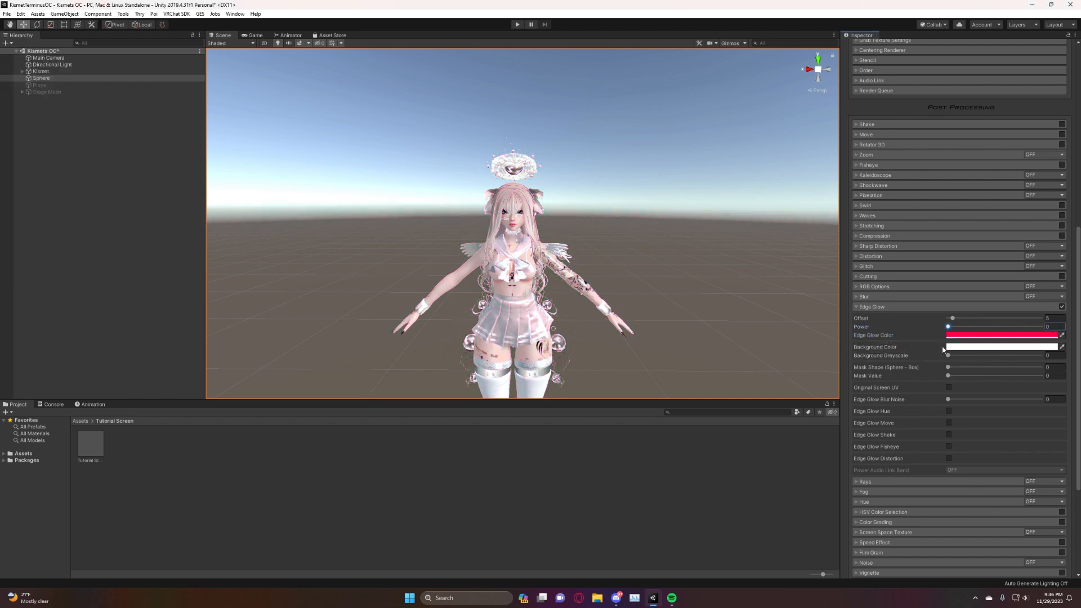
{"action": "left_click_drag", "start_coordinate": [1036, 326], "coordinate": [965, 329]}
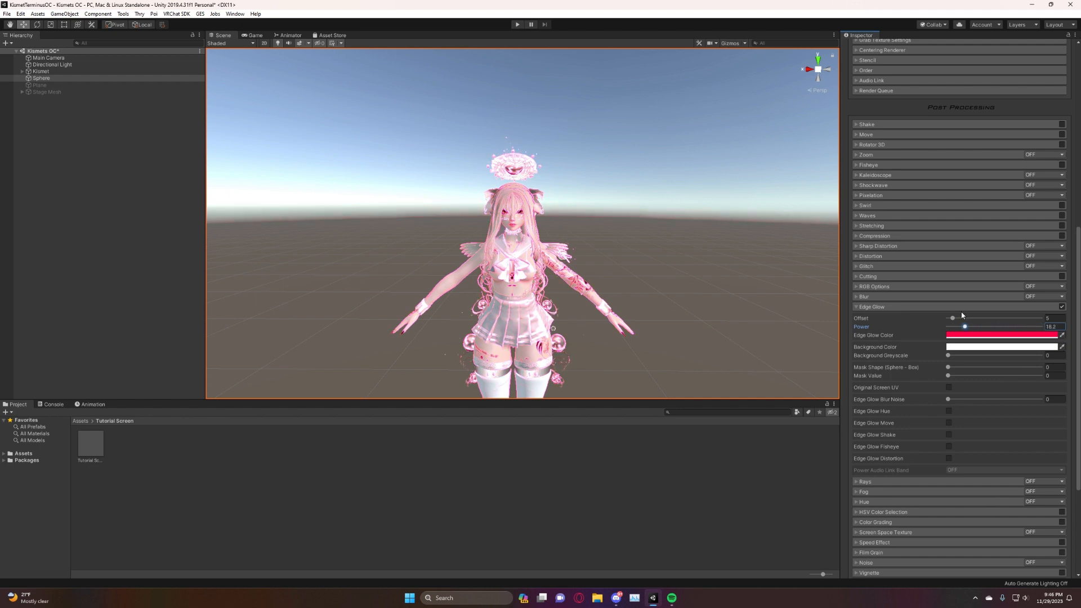
{"action": "right_click_drag", "start_coordinate": [449, 214], "coordinate": [468, 219]}
{"action": "key", "text": "s"}
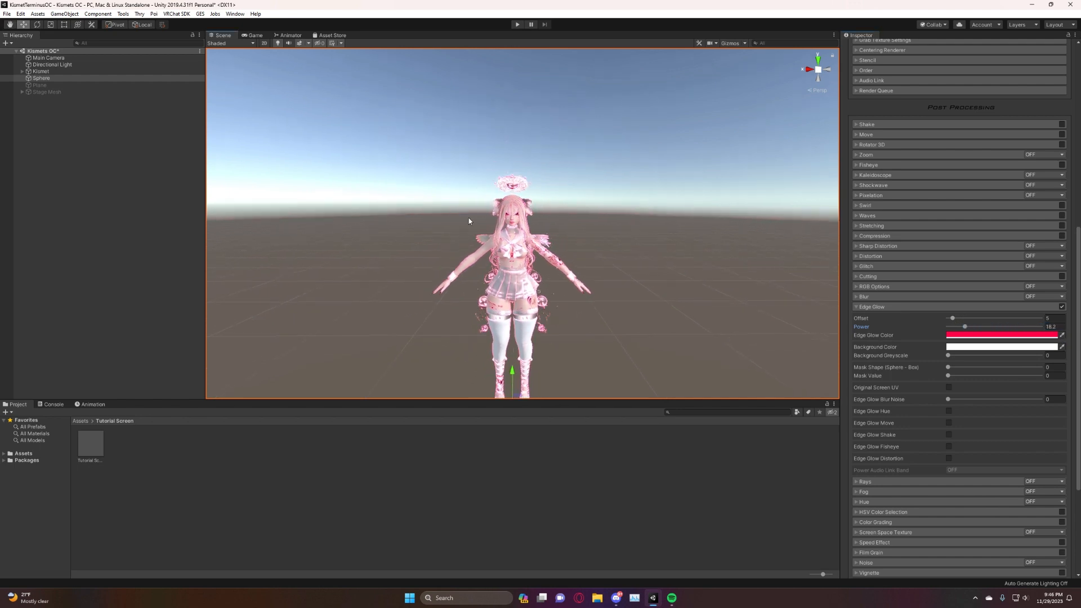
{"action": "mouse_move", "coordinate": [952, 318]}
{"action": "left_mouse_down"}
{"action": "mouse_move", "coordinate": [1040, 318]}
{"action": "mouse_move", "coordinate": [861, 318]}
{"action": "mouse_move", "coordinate": [980, 321]}
{"action": "mouse_move", "coordinate": [959, 319]}
{"action": "left_mouse_up"}
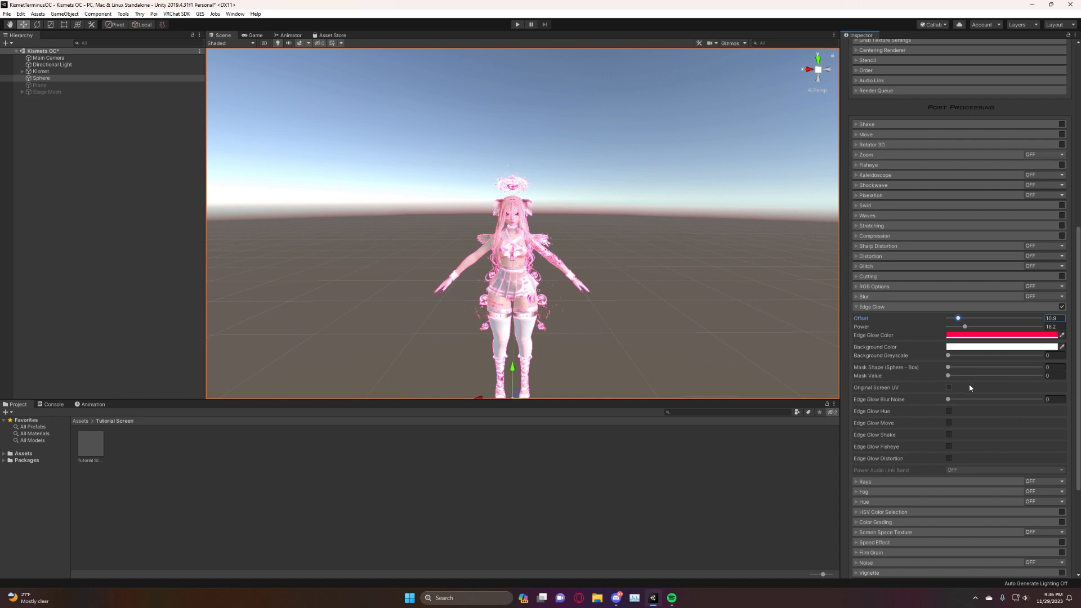
Try Edge Glow's Background Greyscale, return it to 0, and set the Background Color to blue 0030FF.
{"action": "left_click_drag", "start_coordinate": [948, 357], "coordinate": [875, 348]}
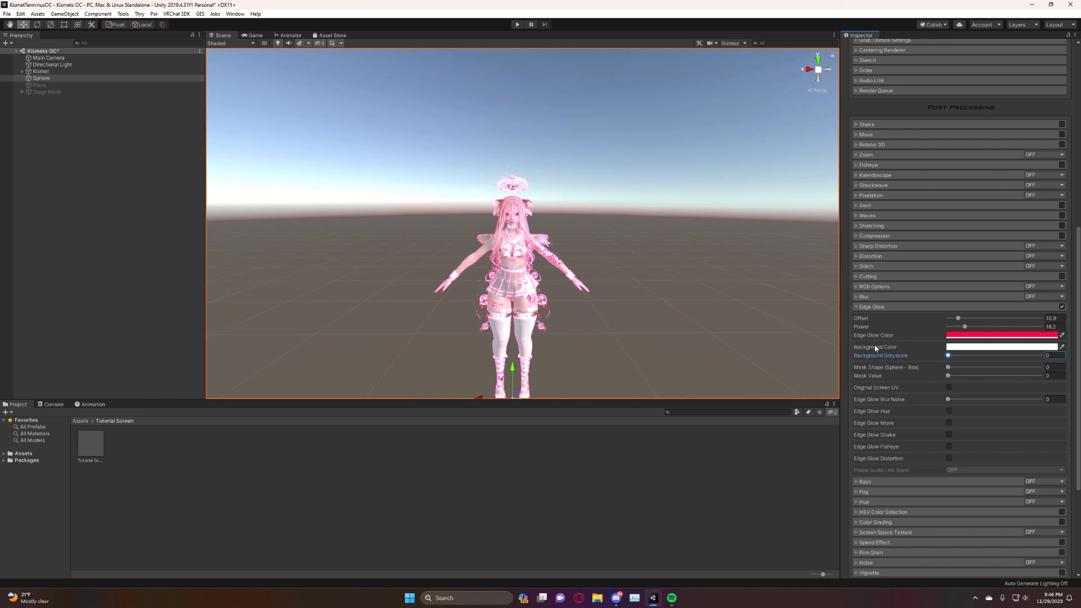
{"action": "left_click", "coordinate": [968, 346]}
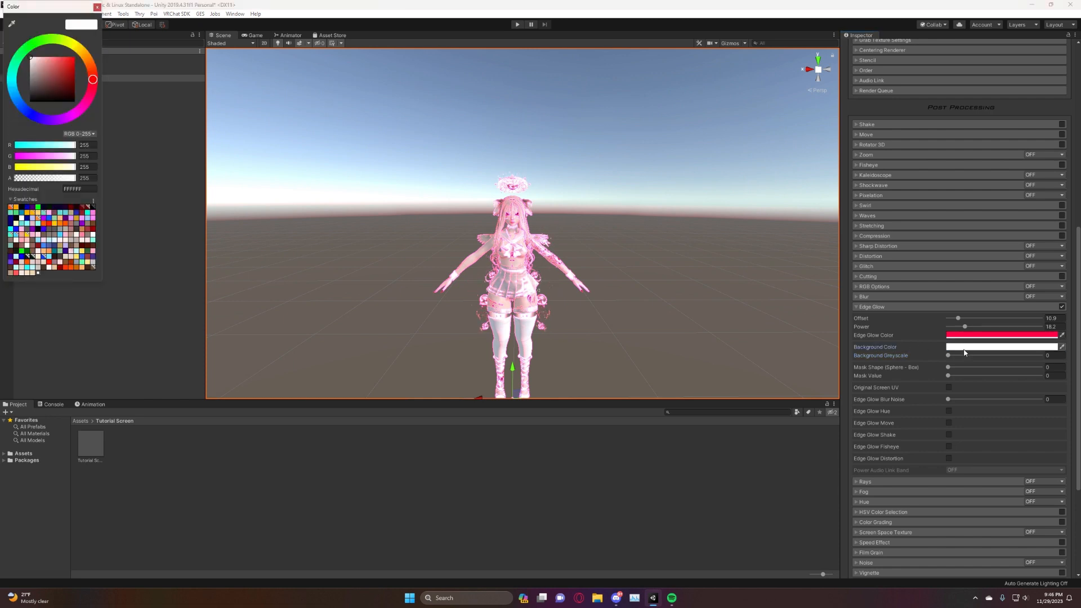
{"action": "left_click_drag", "start_coordinate": [32, 58], "coordinate": [99, 52]}
{"action": "left_click", "coordinate": [26, 111]}
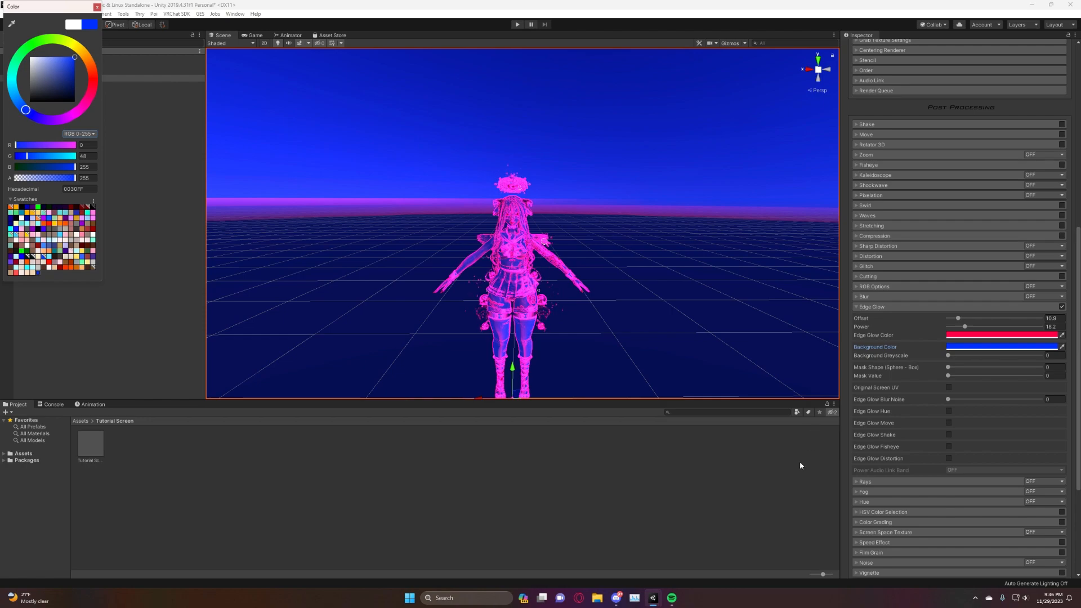
{"action": "left_click", "coordinate": [1037, 360]}
{"action": "key", "text": "a"}
{"action": "mouse_move", "coordinate": [493, 252]}
{"action": "right_mouse_down"}
{"action": "mouse_move", "coordinate": [562, 260]}
{"action": "mouse_move", "coordinate": [630, 241]}
{"action": "mouse_move", "coordinate": [381, 241]}
{"action": "mouse_move", "coordinate": [446, 237]}
{"action": "mouse_move", "coordinate": [463, 293]}
{"action": "mouse_move", "coordinate": [500, 257]}
{"action": "mouse_move", "coordinate": [485, 259]}
{"action": "right_mouse_up"}
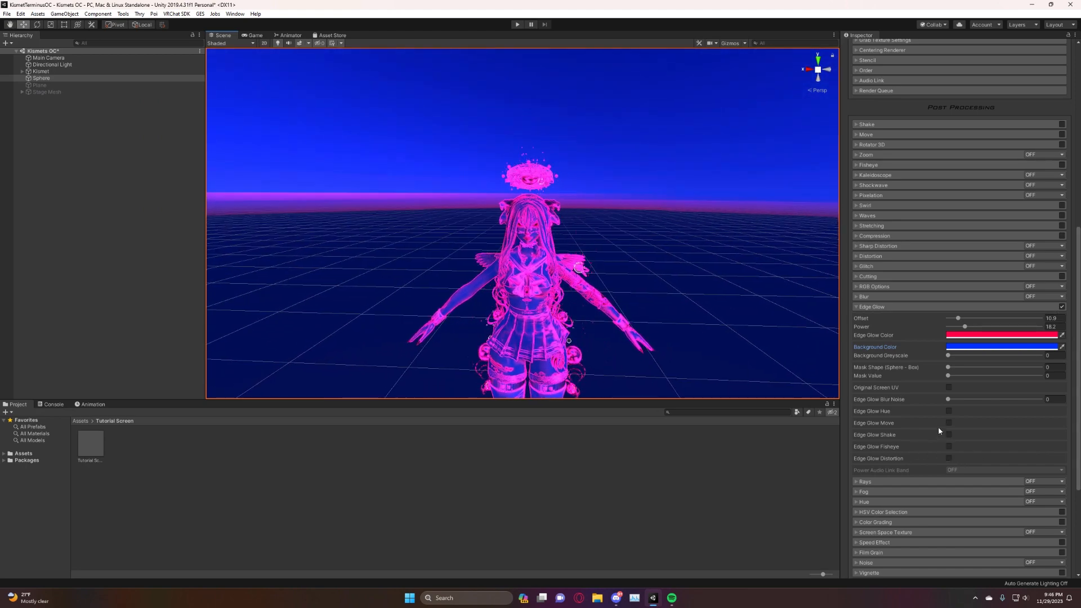
Try Edge Glow's Mask Shape, Mask Value, Original Screen UV and Blur Noise settings, reset them, and turn the effect off.
{"action": "left_click", "coordinate": [948, 367]}
{"action": "mouse_move", "coordinate": [948, 376]}
{"action": "left_mouse_down"}
{"action": "mouse_move", "coordinate": [1001, 384]}
{"action": "mouse_move", "coordinate": [957, 376]}
{"action": "mouse_move", "coordinate": [937, 390]}
{"action": "left_mouse_up"}
{"action": "left_click", "coordinate": [948, 388]}
{"action": "left_click", "coordinate": [949, 389]}
{"action": "left_click_drag", "start_coordinate": [948, 400], "coordinate": [894, 412]}
{"action": "left_click", "coordinate": [1061, 307]}
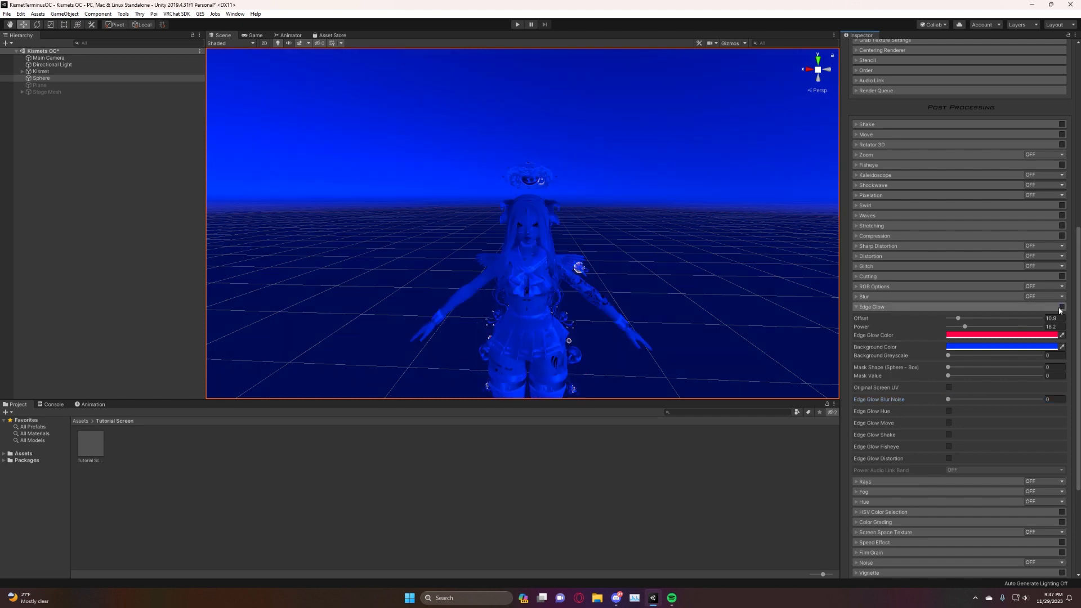
Reset Edge Glow's Background Color to white FFFFFF and collapse the effect's settings.
{"action": "left_click", "coordinate": [967, 347]}
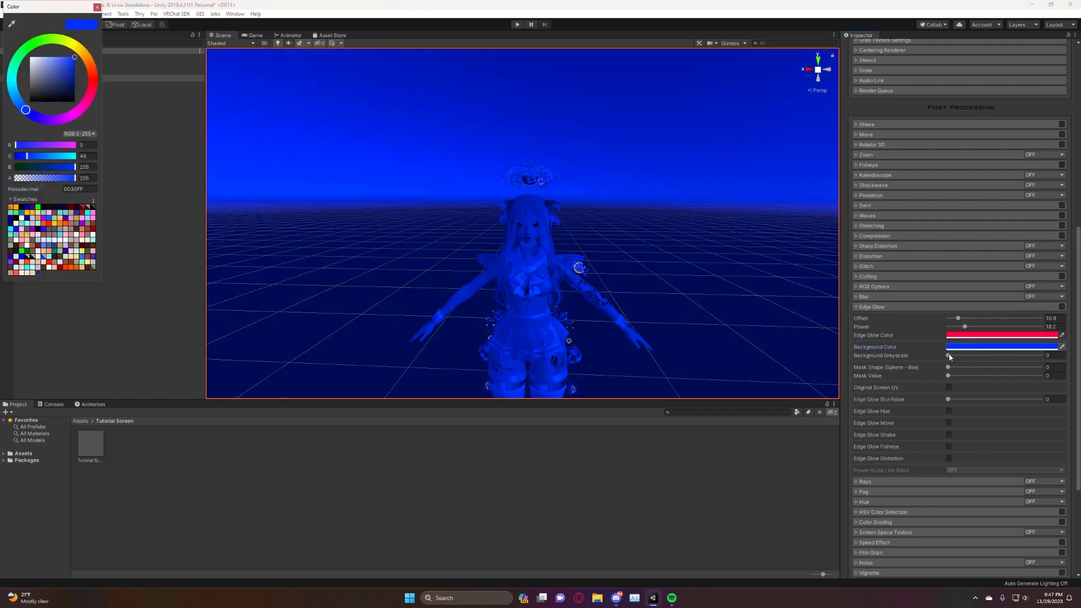
{"action": "left_click_drag", "start_coordinate": [55, 60], "coordinate": [28, 55]}
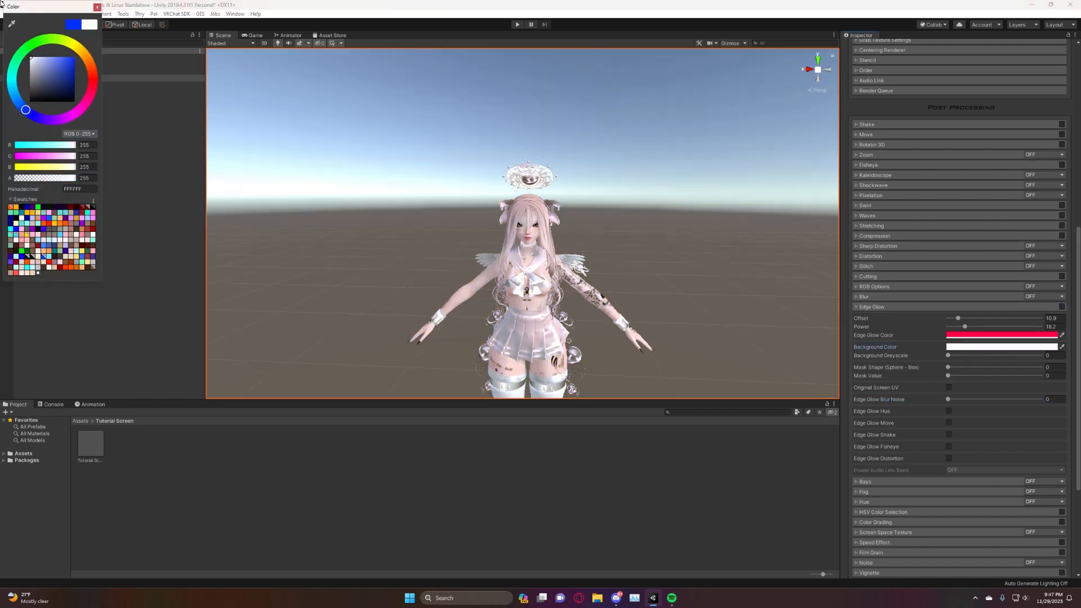
{"action": "left_click", "coordinate": [98, 7]}
{"action": "left_click", "coordinate": [861, 308]}
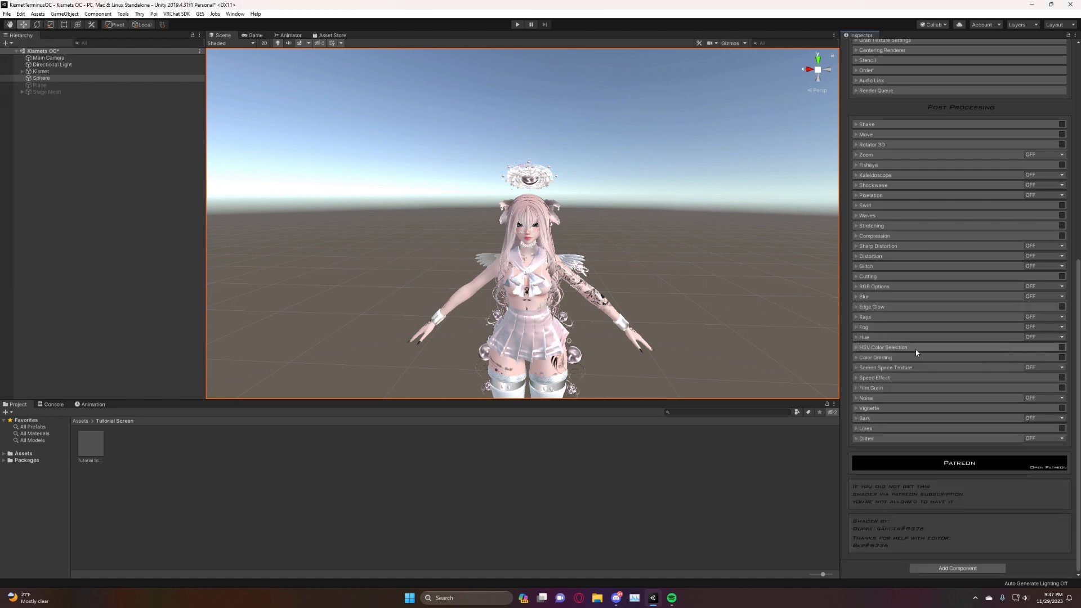
Try the Rays effect in Edgeglow and Blur Based mode, and switch it to Blur Based.
{"action": "left_click", "coordinate": [860, 318]}
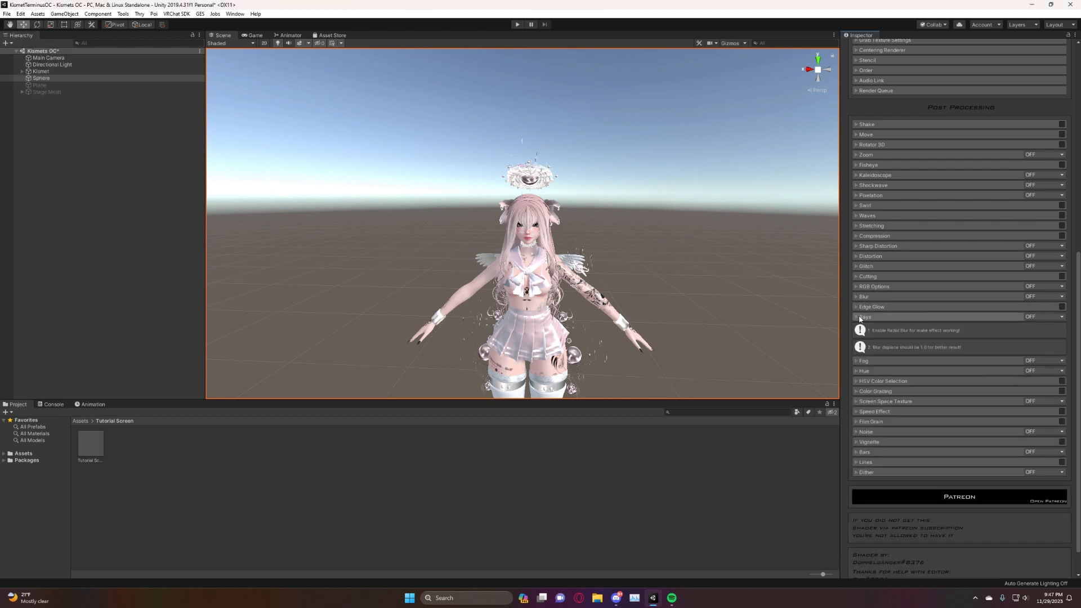
{"action": "left_click", "coordinate": [1042, 316]}
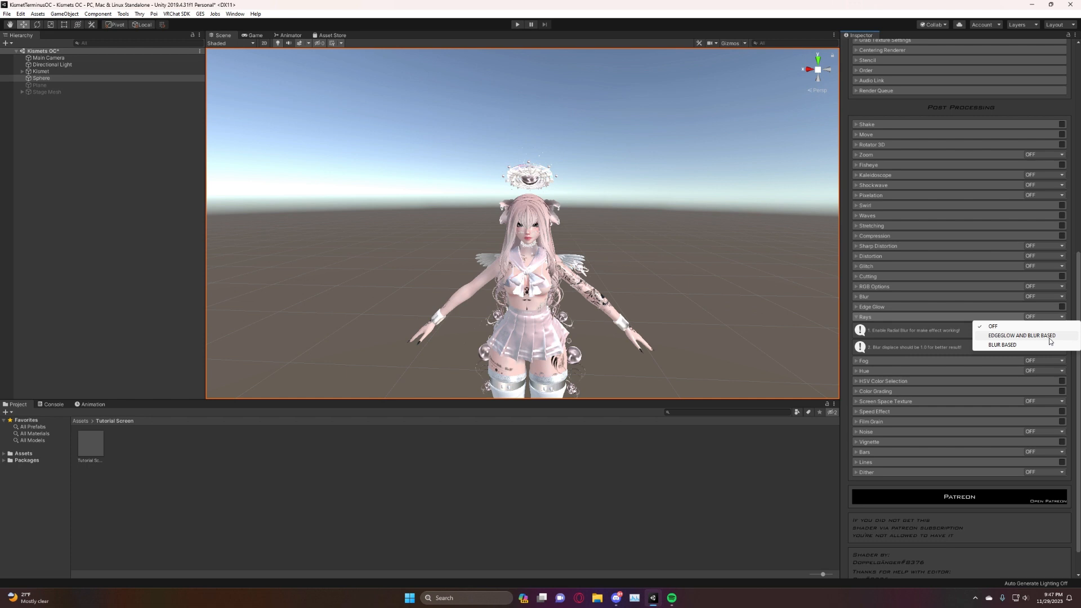
{"action": "left_click", "coordinate": [1049, 337]}
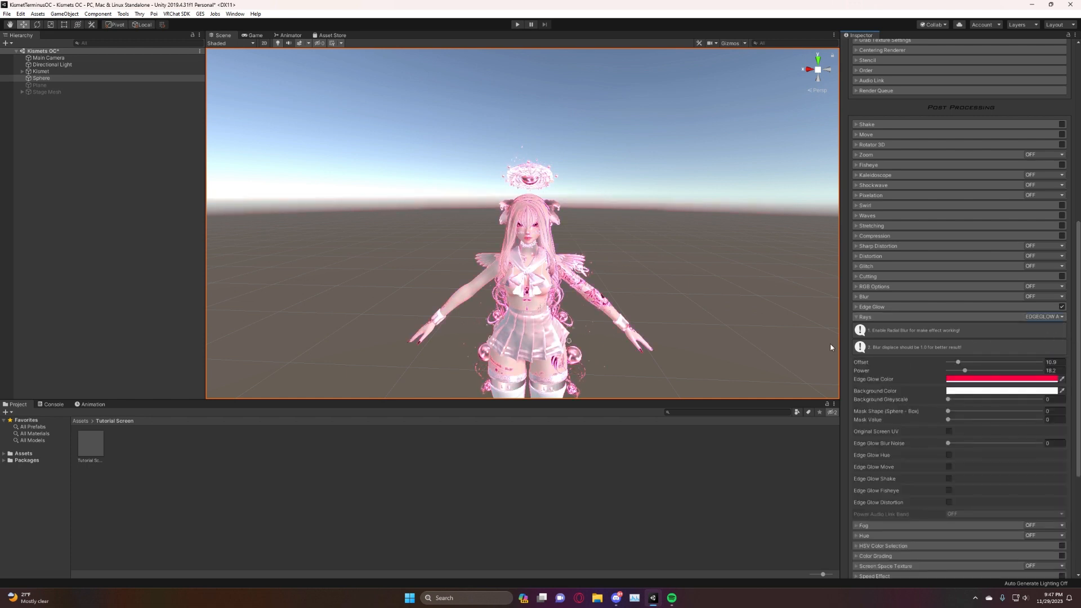
{"action": "left_click", "coordinate": [861, 308]}
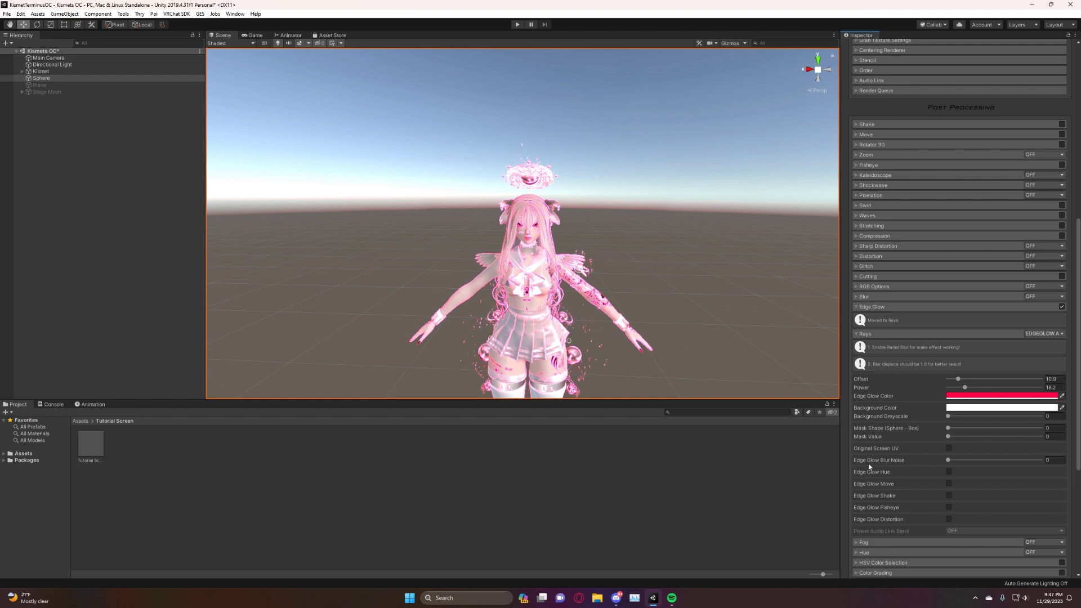
{"action": "left_click", "coordinate": [1053, 335]}
{"action": "left_click", "coordinate": [1031, 362]}
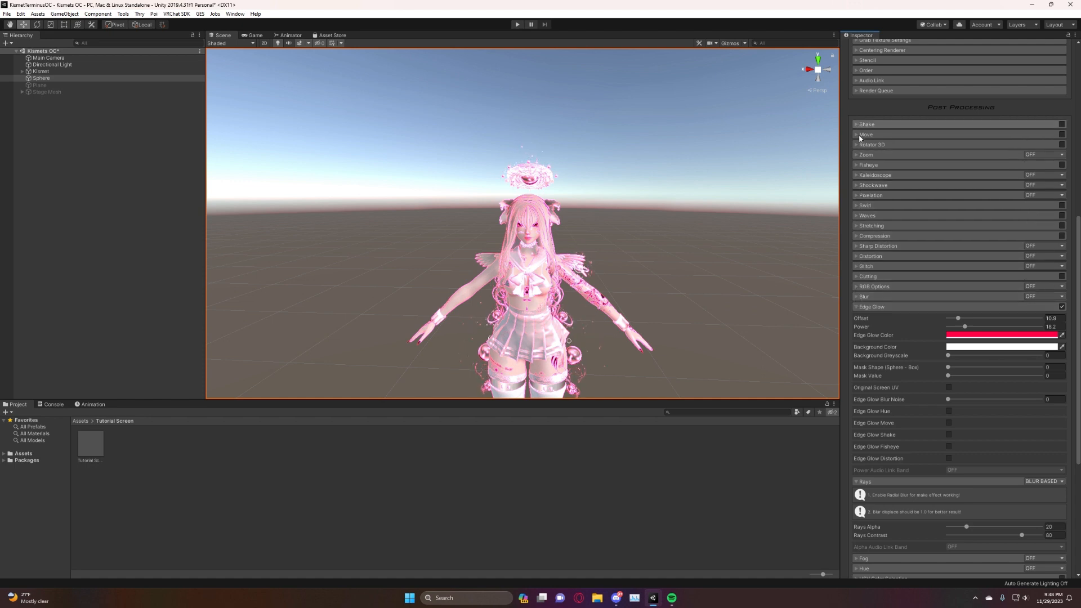
Set Blur to Radial with Samples at 124 and Displace at about 0.729 to produce light rays around the avatar.
{"action": "left_click", "coordinate": [856, 296]}
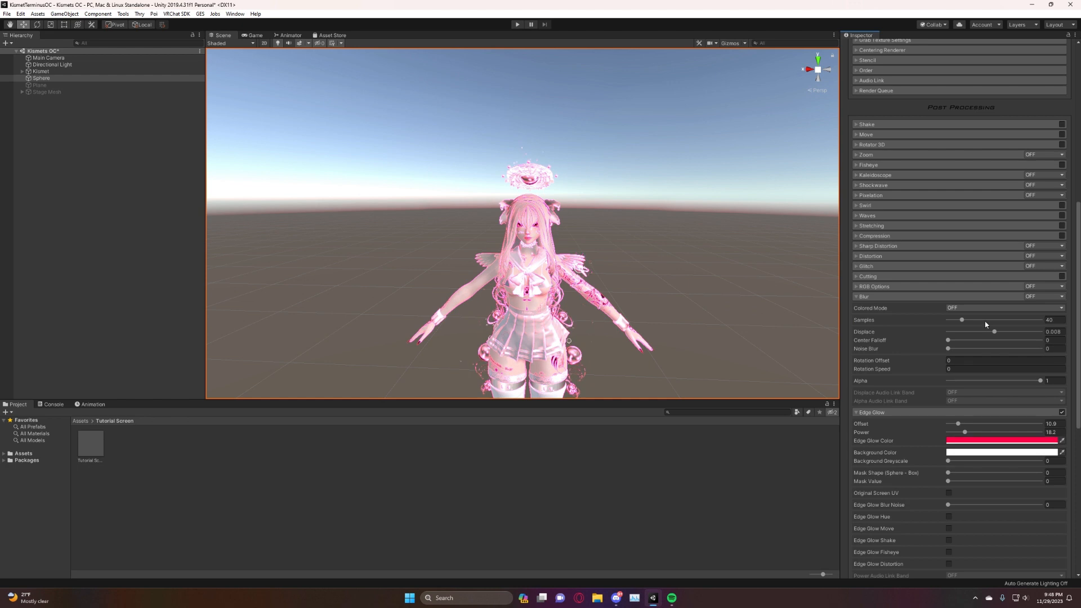
{"action": "left_click", "coordinate": [1041, 296]}
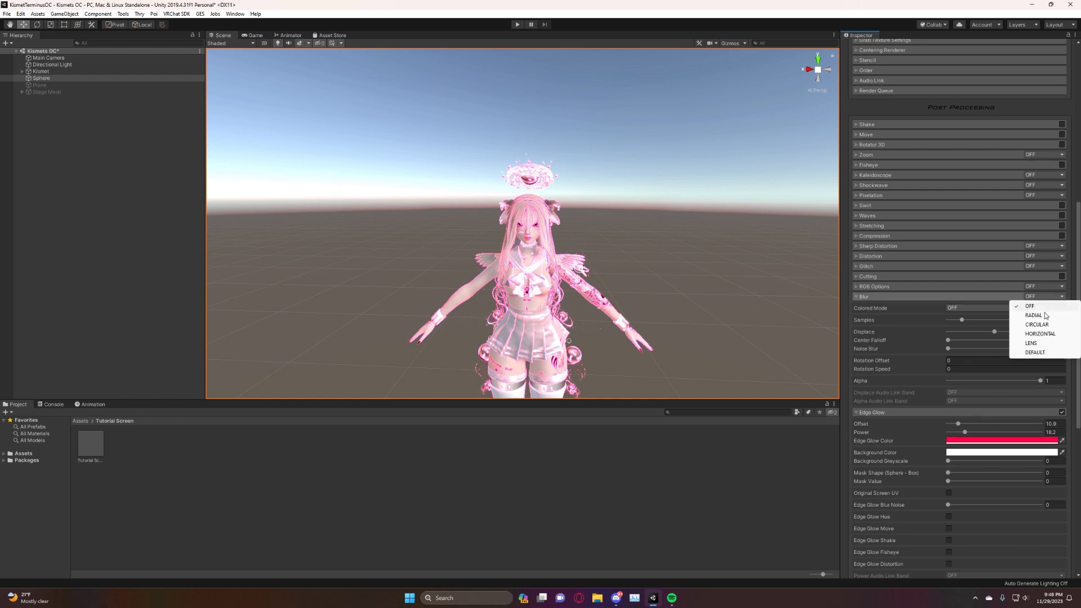
{"action": "left_click", "coordinate": [1045, 317]}
{"action": "left_click_drag", "start_coordinate": [961, 320], "coordinate": [1018, 344]}
{"action": "left_click", "coordinate": [995, 332]}
{"action": "left_click_drag", "start_coordinate": [1000, 344], "coordinate": [1033, 366]}
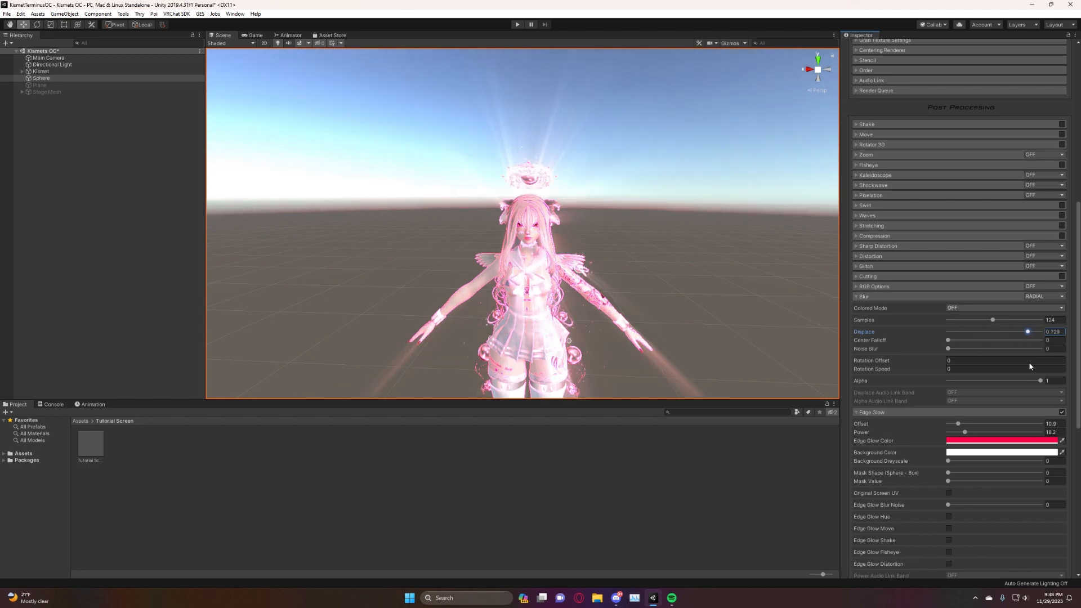
{"action": "left_click_drag", "start_coordinate": [568, 236], "coordinate": [598, 224], "text": "alt"}
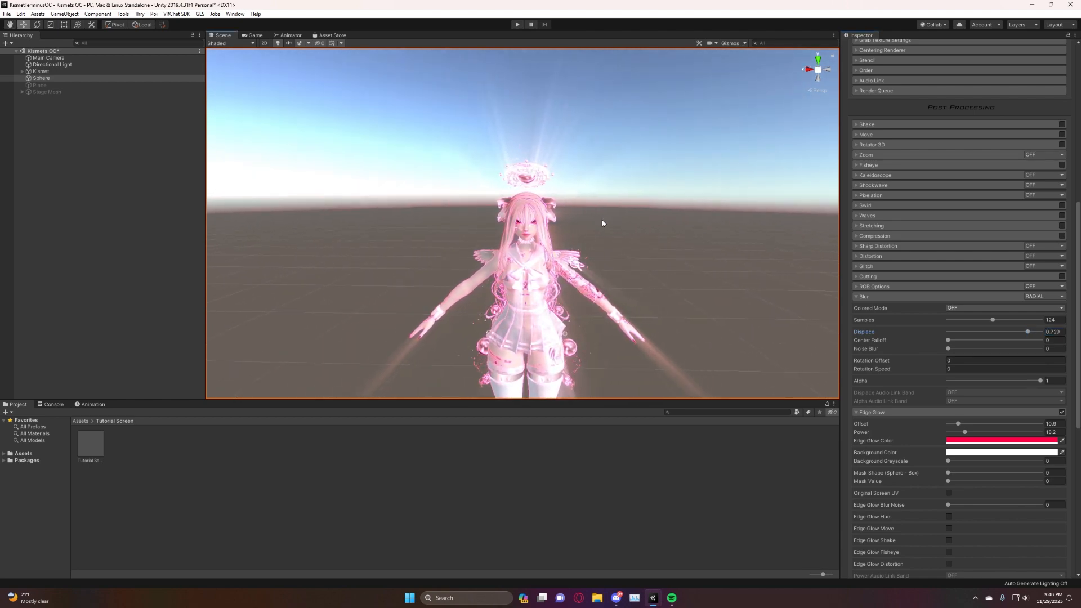
Turn off the Blur, Edge Glow and Rays effects and collapse their settings.
{"action": "left_click", "coordinate": [1045, 297]}
{"action": "left_click", "coordinate": [1033, 306]}
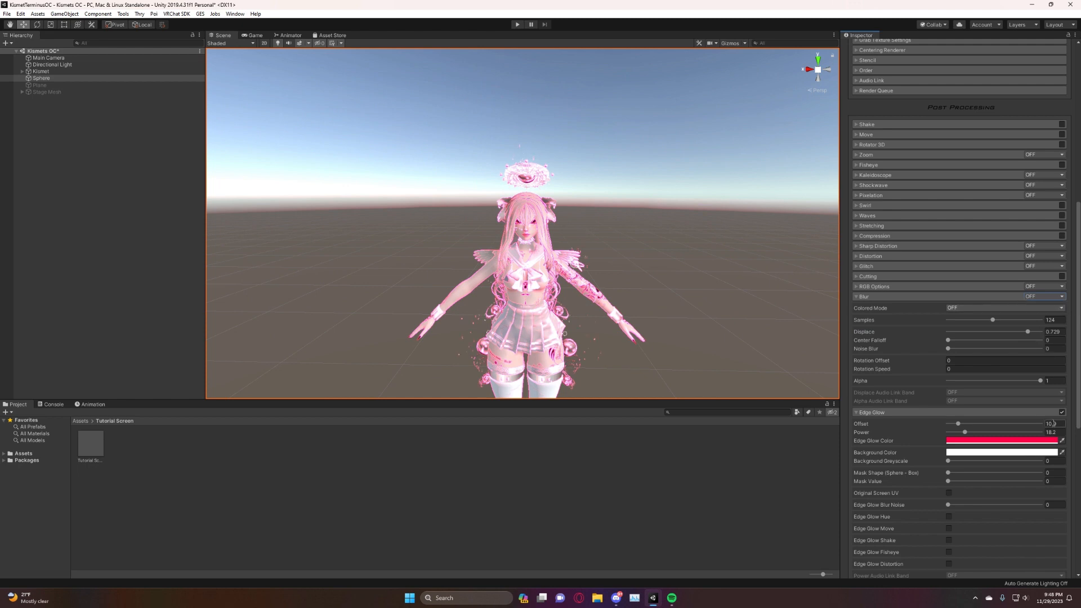
{"action": "left_click", "coordinate": [1062, 412]}
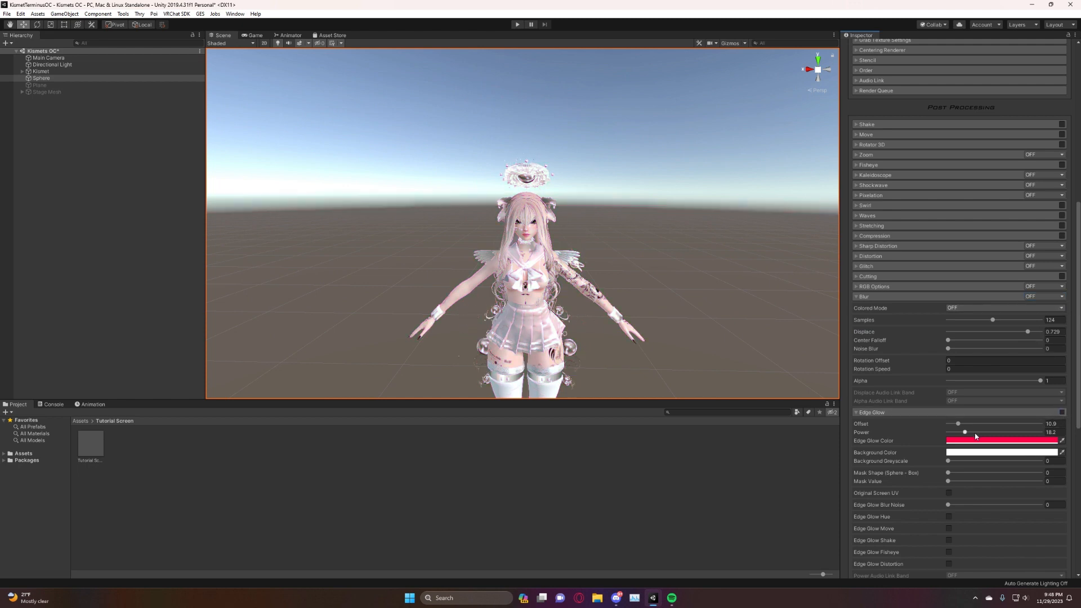
{"action": "left_click", "coordinate": [861, 413]}
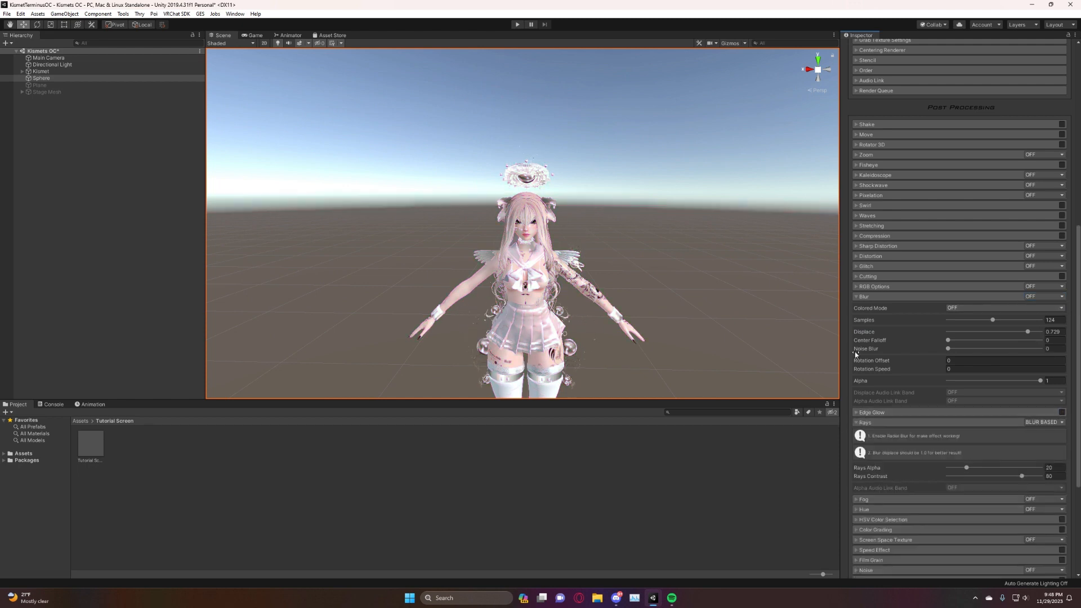
{"action": "left_click", "coordinate": [858, 299]}
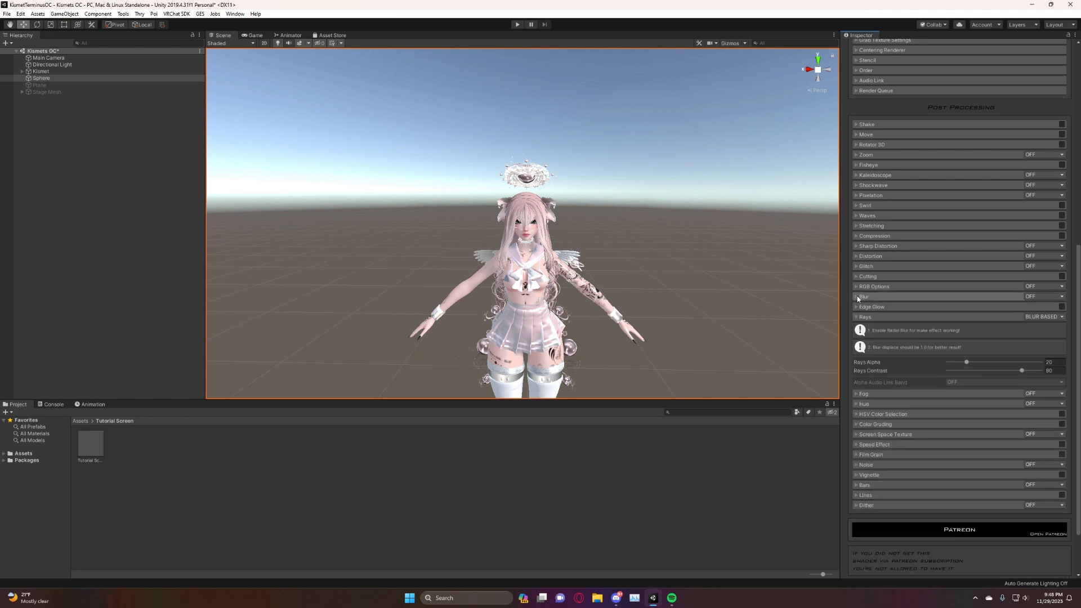
{"action": "left_click", "coordinate": [1044, 317]}
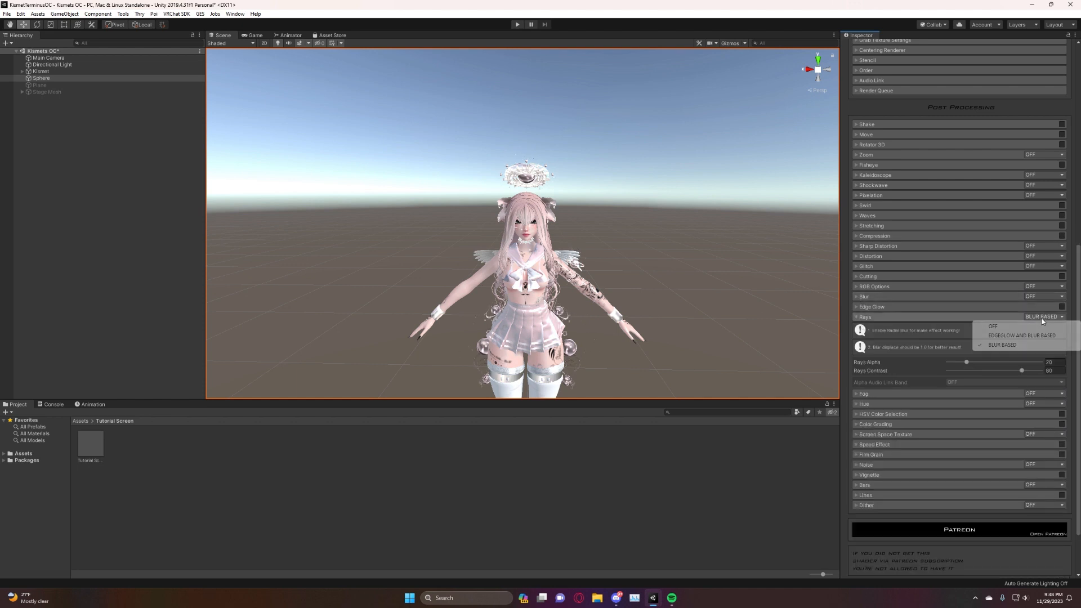
{"action": "left_click", "coordinate": [997, 325]}
{"action": "left_click", "coordinate": [855, 317]}
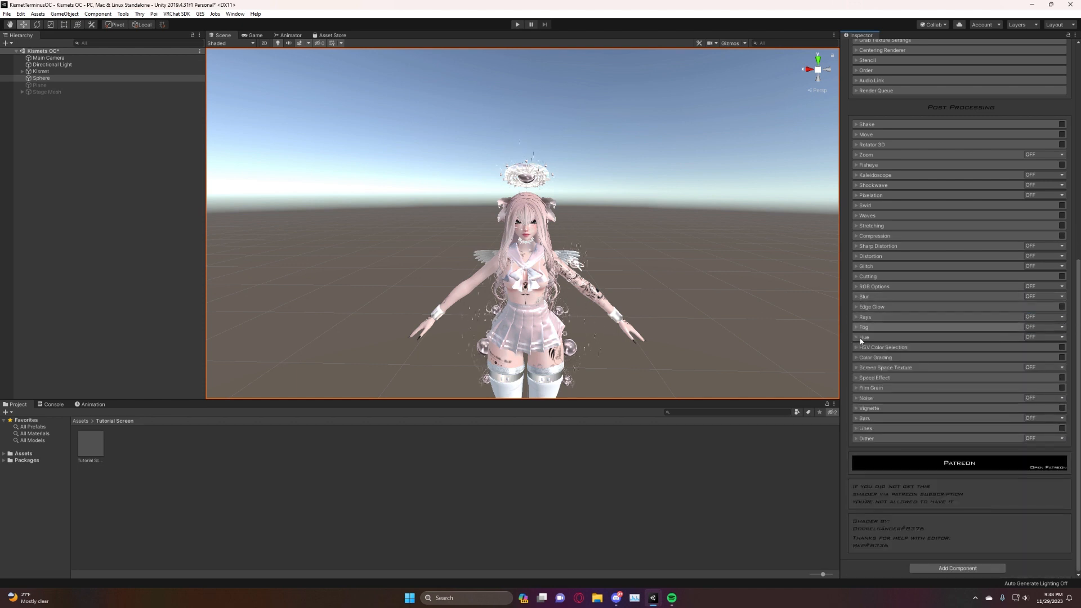
Examine the settings of the Fog and Hue effects, including Hue's modes and HUE Alpha.
{"action": "left_click", "coordinate": [857, 327]}
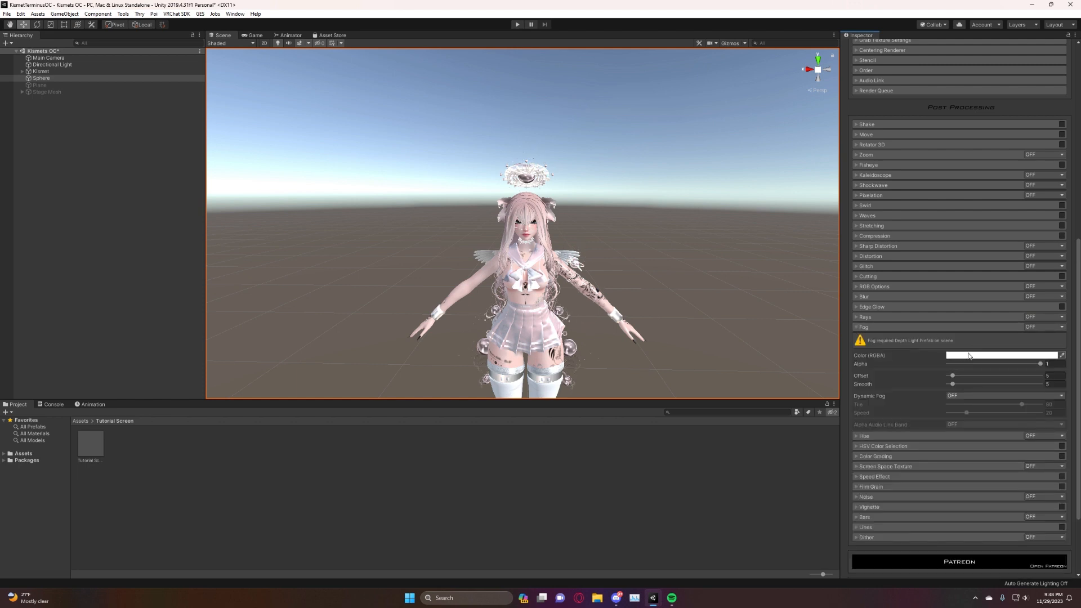
{"action": "left_click", "coordinate": [856, 327]}
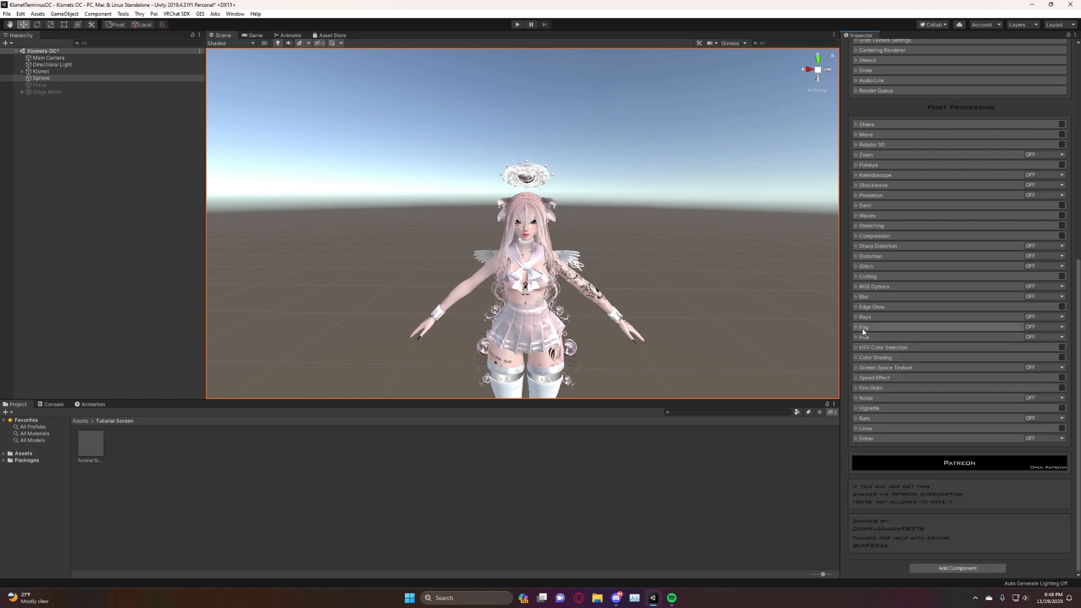
{"action": "left_click", "coordinate": [860, 338]}
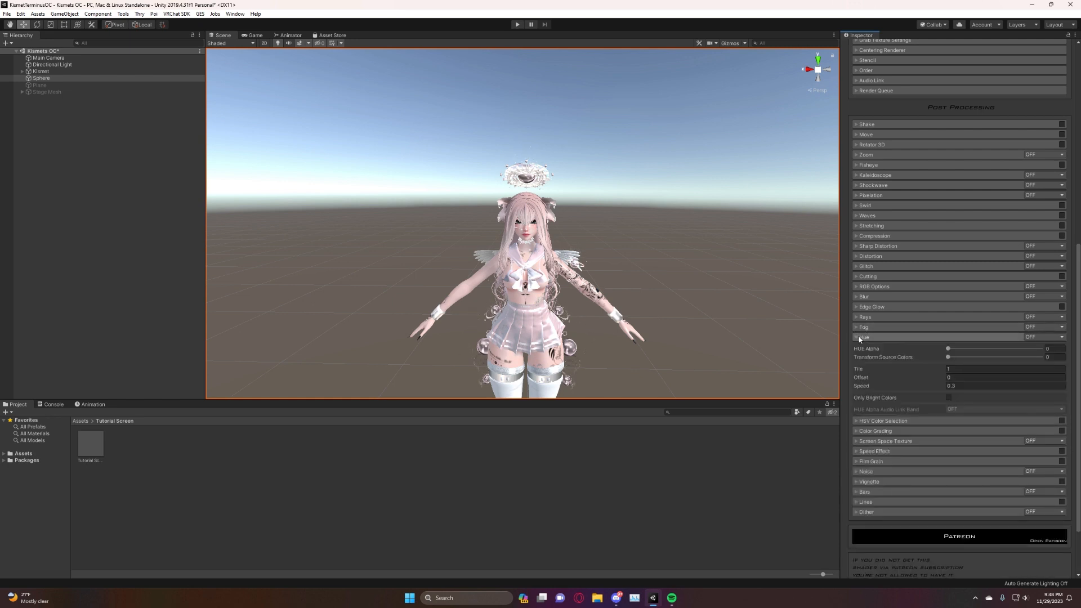
{"action": "left_click", "coordinate": [1037, 335]}
{"action": "left_click", "coordinate": [1038, 336]}
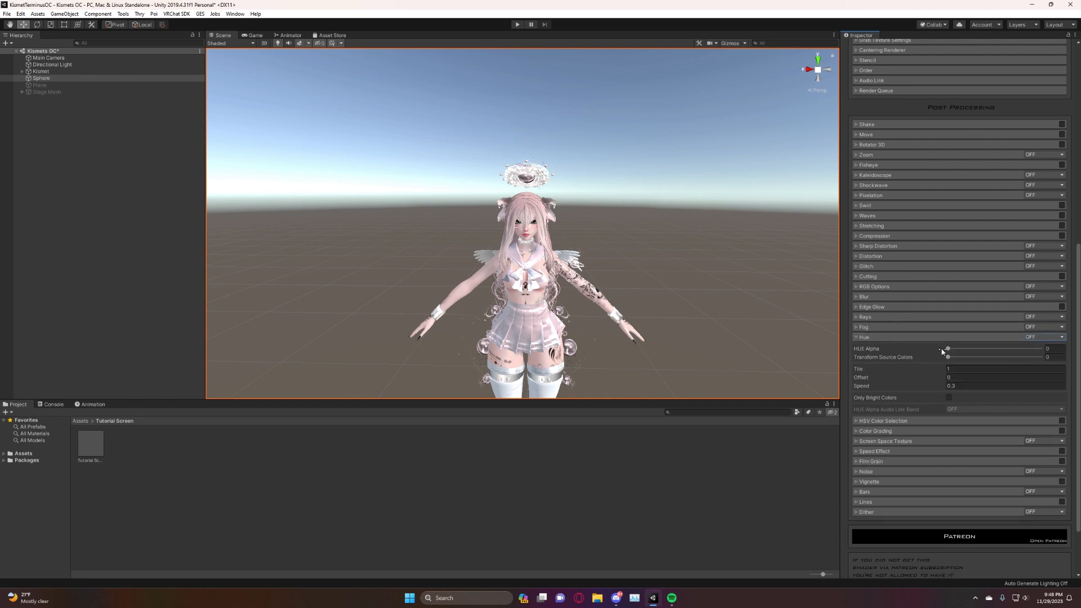
{"action": "left_click_drag", "start_coordinate": [948, 350], "coordinate": [948, 352]}
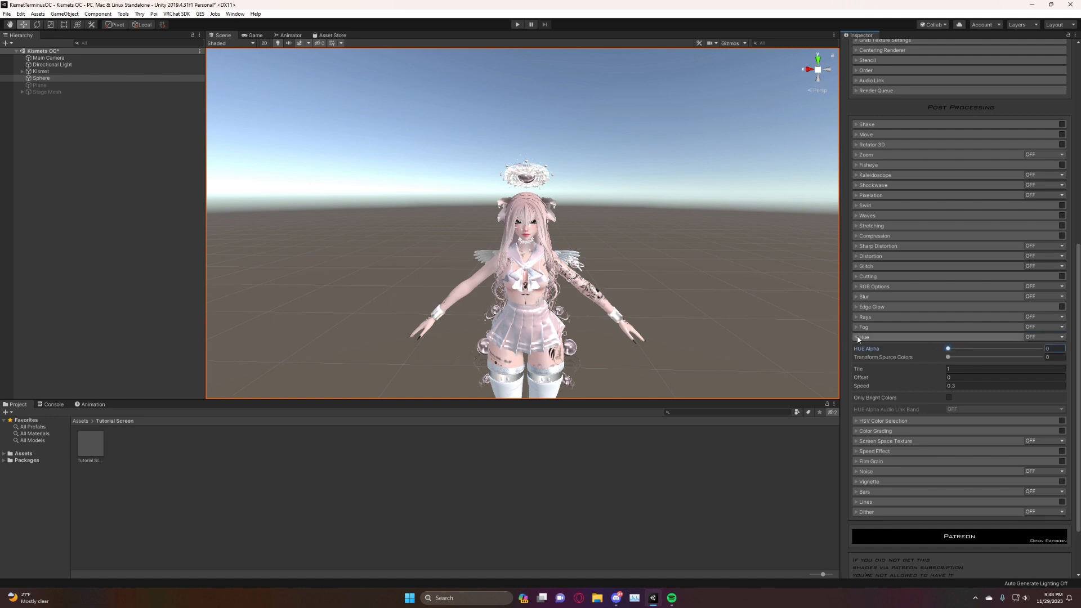
{"action": "left_click", "coordinate": [934, 337]}
Enable HSV Color Selection and set its Select Color to pink FF008E.
{"action": "left_click", "coordinate": [935, 346]}
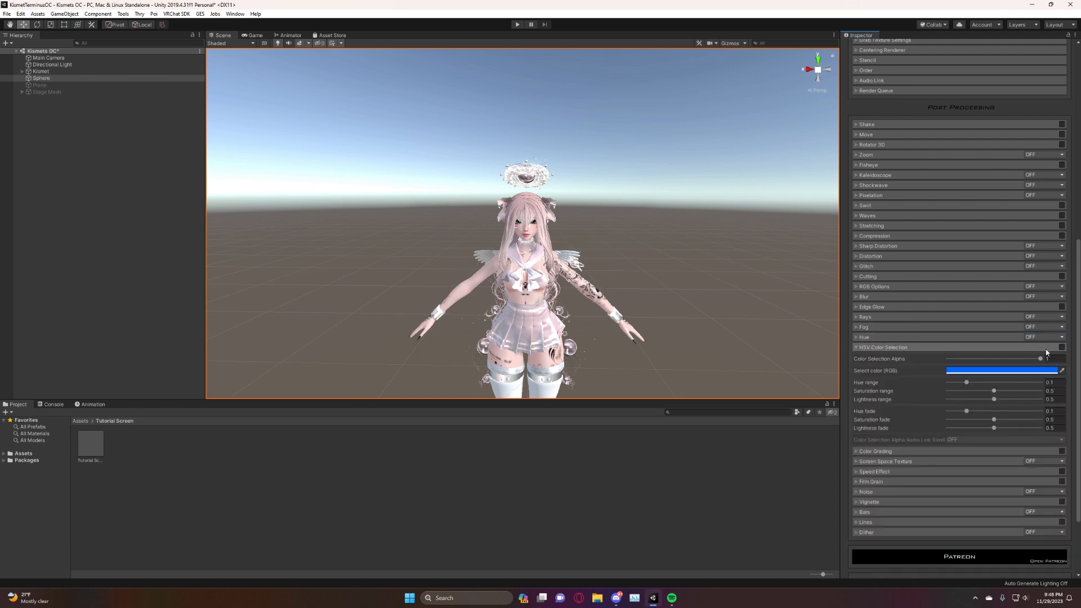
{"action": "left_click", "coordinate": [1062, 348]}
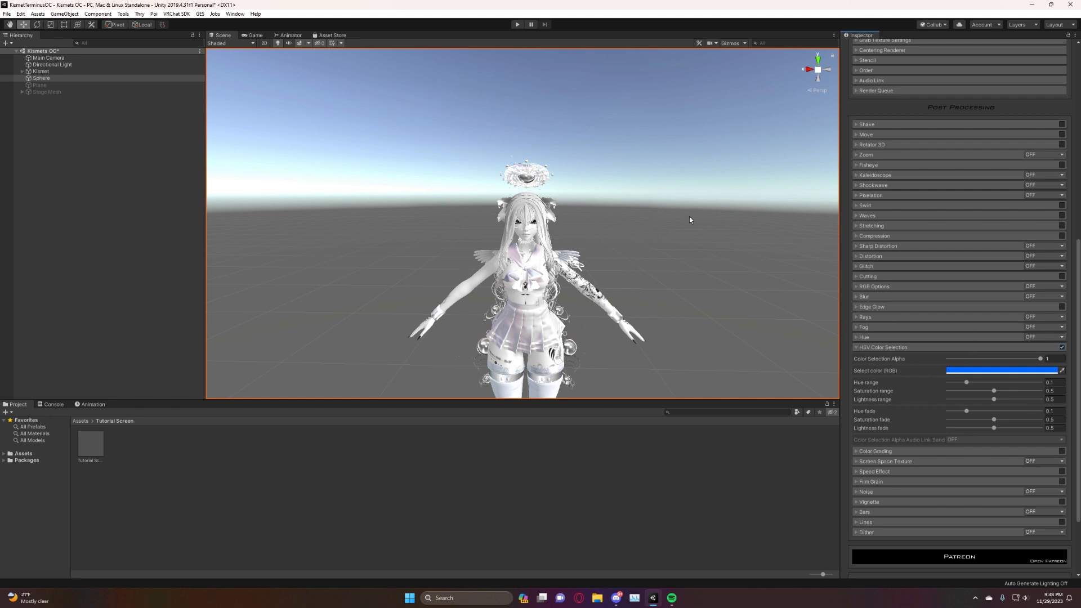
{"action": "right_click_drag", "start_coordinate": [616, 239], "coordinate": [478, 211]}
{"action": "scroll", "coordinate": [620, 229], "scroll_direction": "up", "scroll_amount": 5}
{"action": "scroll", "coordinate": [620, 229], "scroll_direction": "down", "scroll_amount": 9}
{"action": "left_click", "coordinate": [1048, 372]}
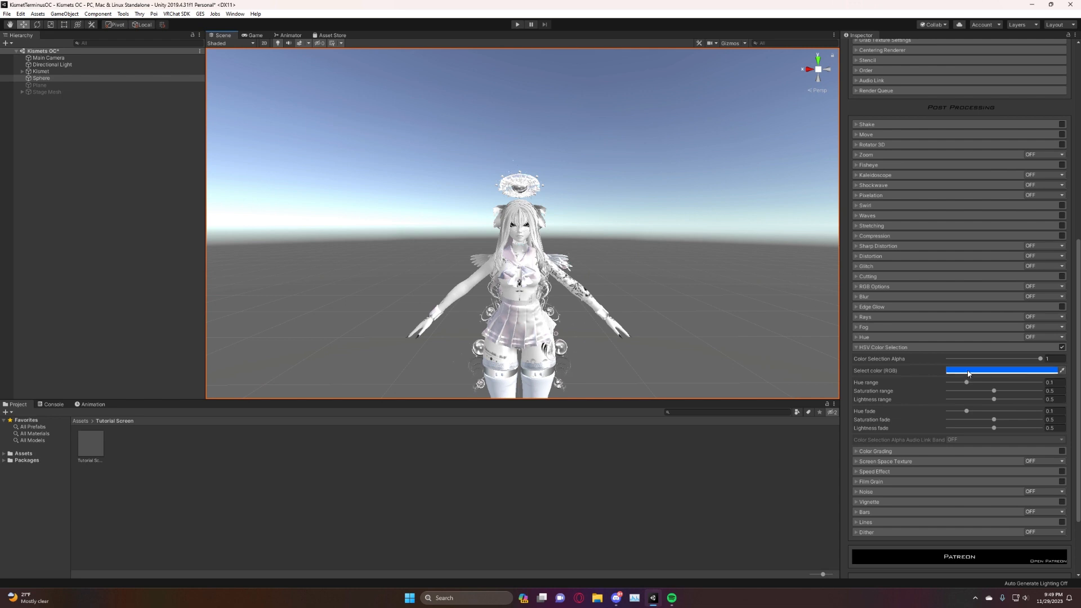
{"action": "left_click_drag", "start_coordinate": [94, 67], "coordinate": [90, 101]}
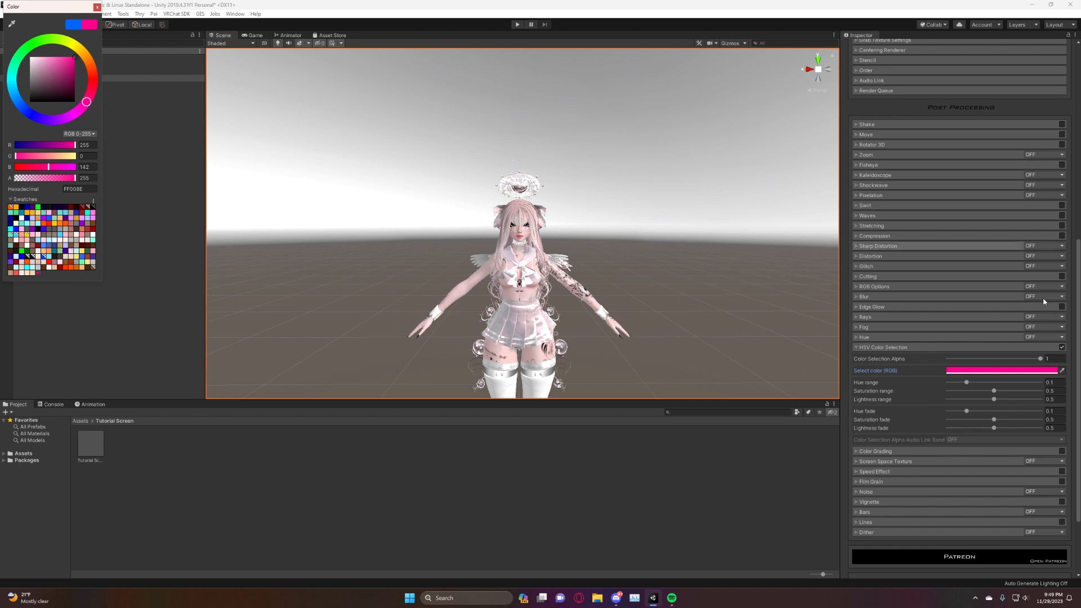
{"action": "left_click", "coordinate": [925, 374]}
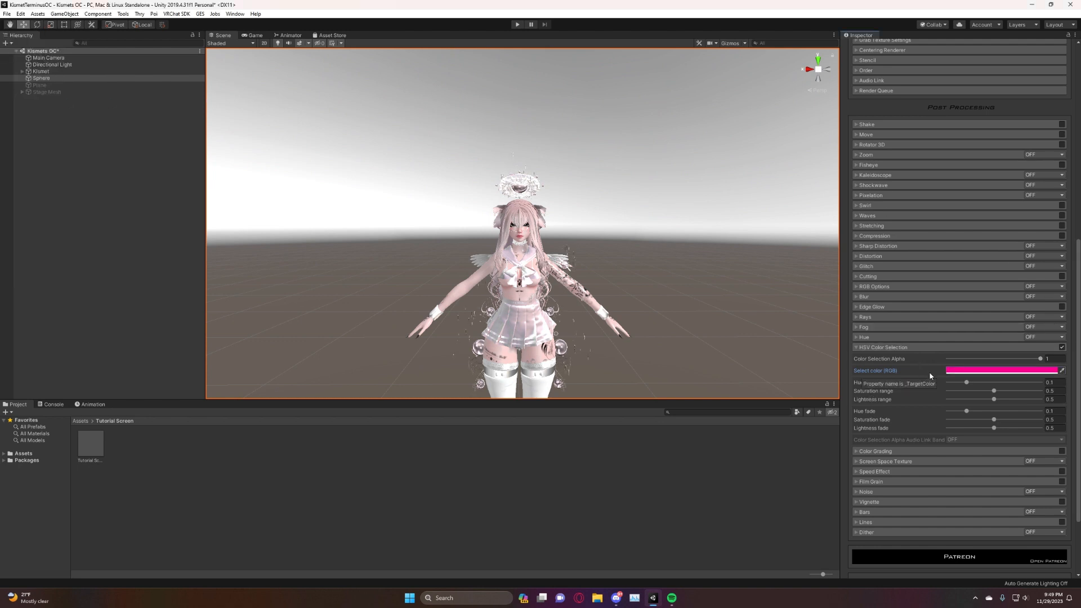
Lower HSV Color Selection's Hue Range and Saturation Range to 0, and turn the effect off.
{"action": "left_click_drag", "start_coordinate": [968, 383], "coordinate": [865, 388]}
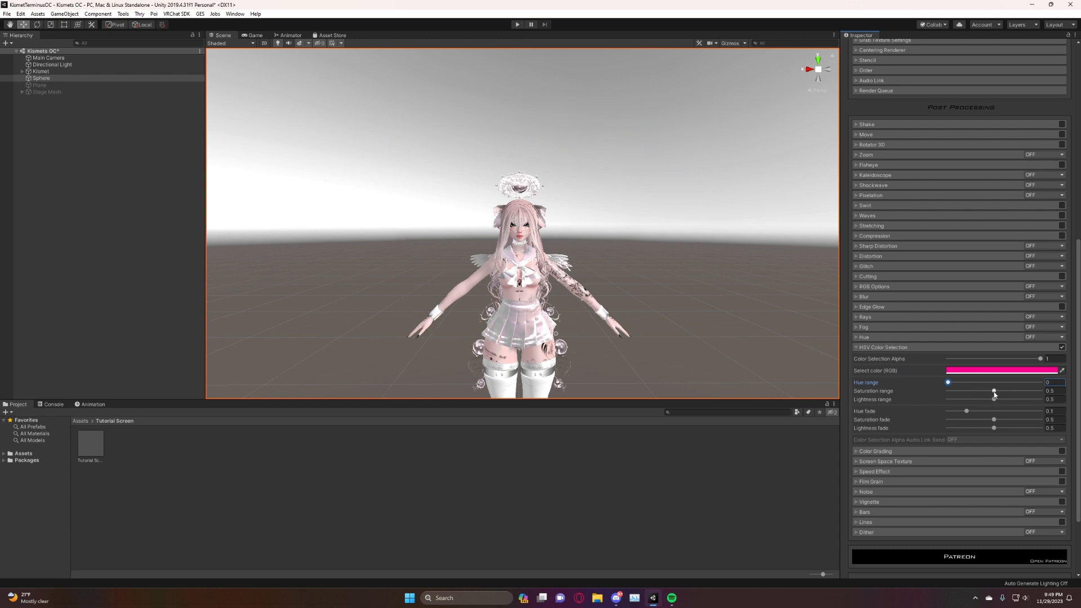
{"action": "left_click_drag", "start_coordinate": [994, 392], "coordinate": [915, 390]}
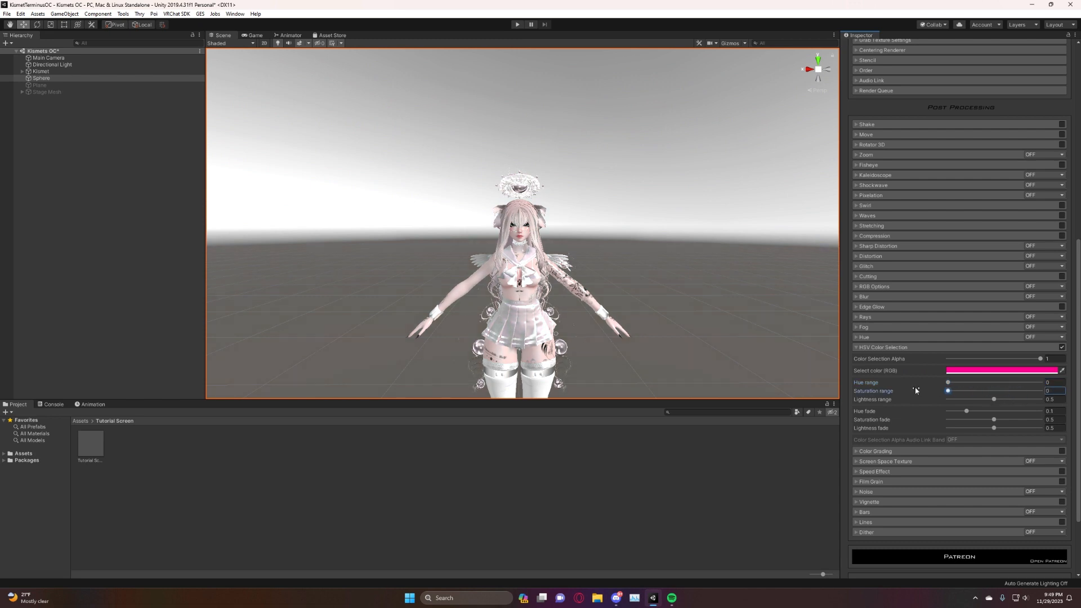
{"action": "left_click", "coordinate": [1061, 347]}
{"action": "left_click", "coordinate": [866, 348]}
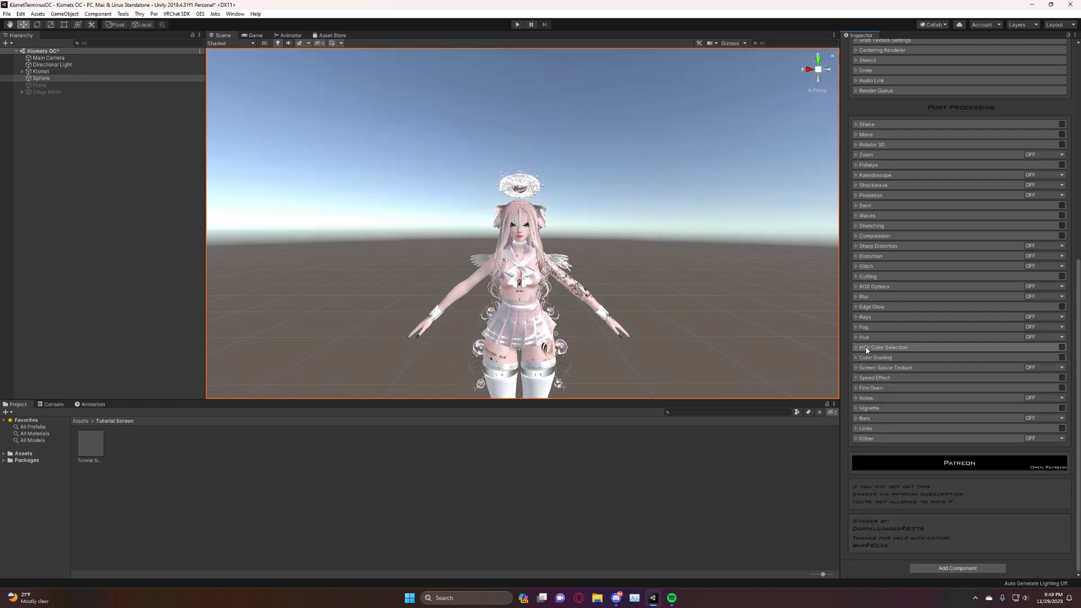
Enable Color Grading, try its Brightness at 9, and bring it back to about -0.04.
{"action": "left_click", "coordinate": [869, 358]}
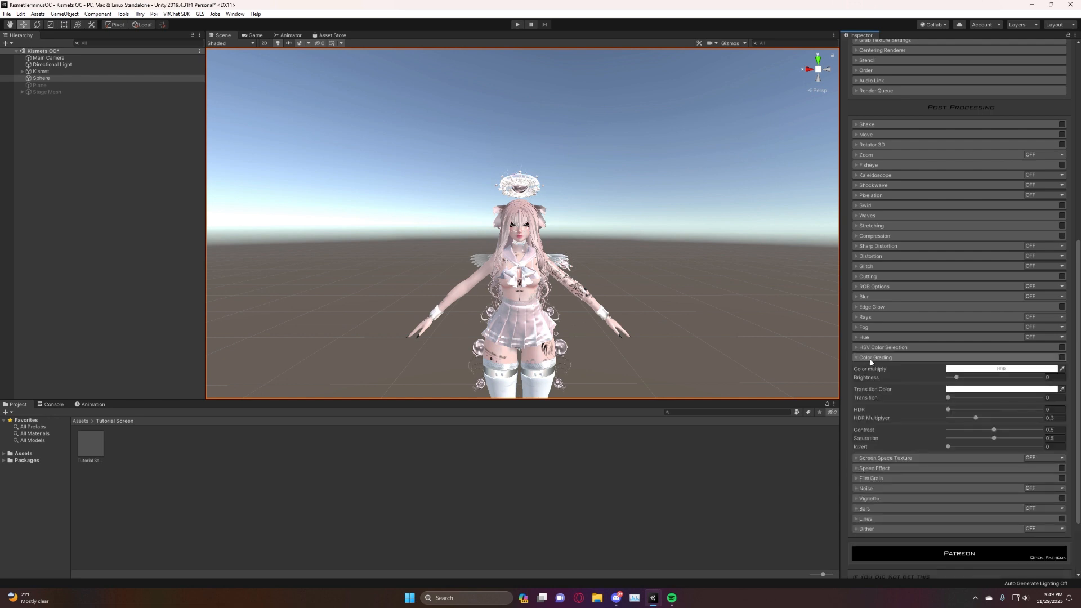
{"action": "left_click", "coordinate": [1061, 358]}
{"action": "left_click_drag", "start_coordinate": [973, 378], "coordinate": [1033, 378]}
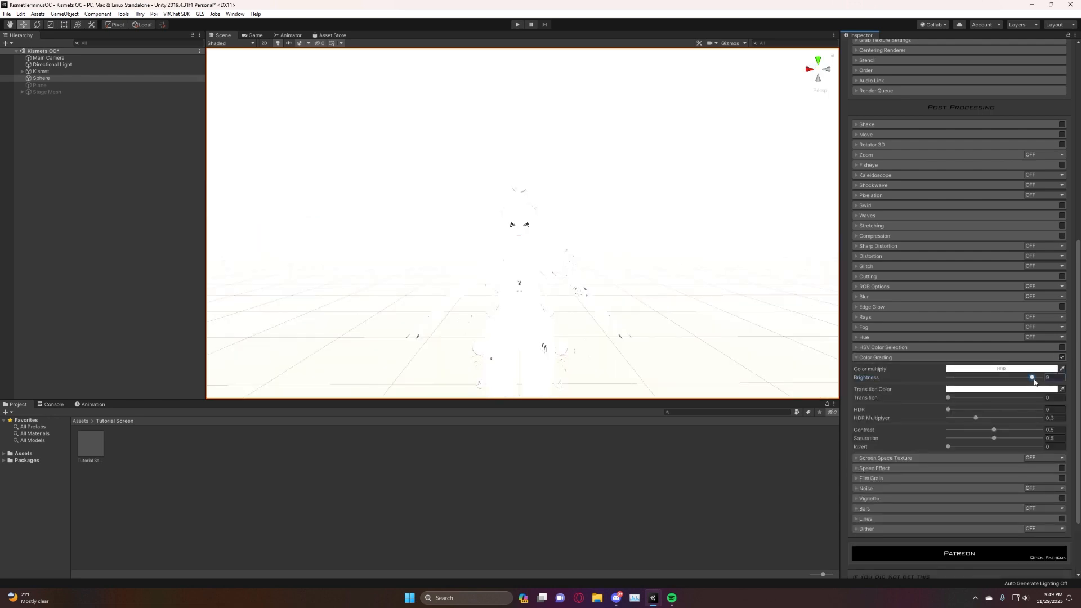
{"action": "left_click_drag", "start_coordinate": [948, 381], "coordinate": [957, 401]}
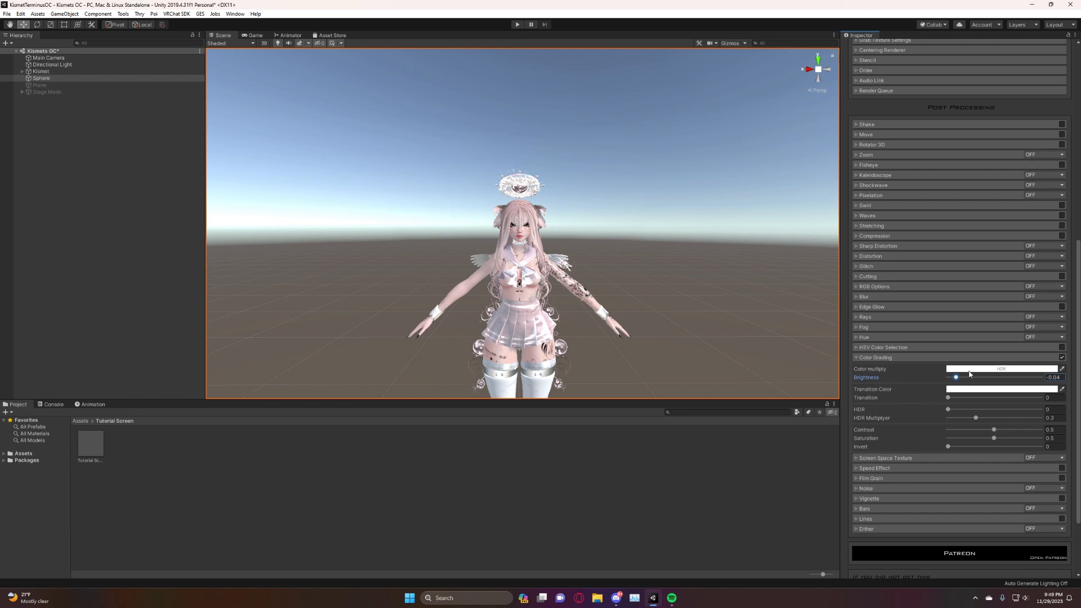
Try tinting Color Grading's Color multiply and return it to white.
{"action": "left_click", "coordinate": [968, 370]}
{"action": "left_click_drag", "start_coordinate": [59, 62], "coordinate": [115, 42]}
{"action": "mouse_move", "coordinate": [63, 67]}
{"action": "left_mouse_down"}
{"action": "mouse_move", "coordinate": [18, 67]}
{"action": "mouse_move", "coordinate": [62, 12]}
{"action": "left_mouse_up"}
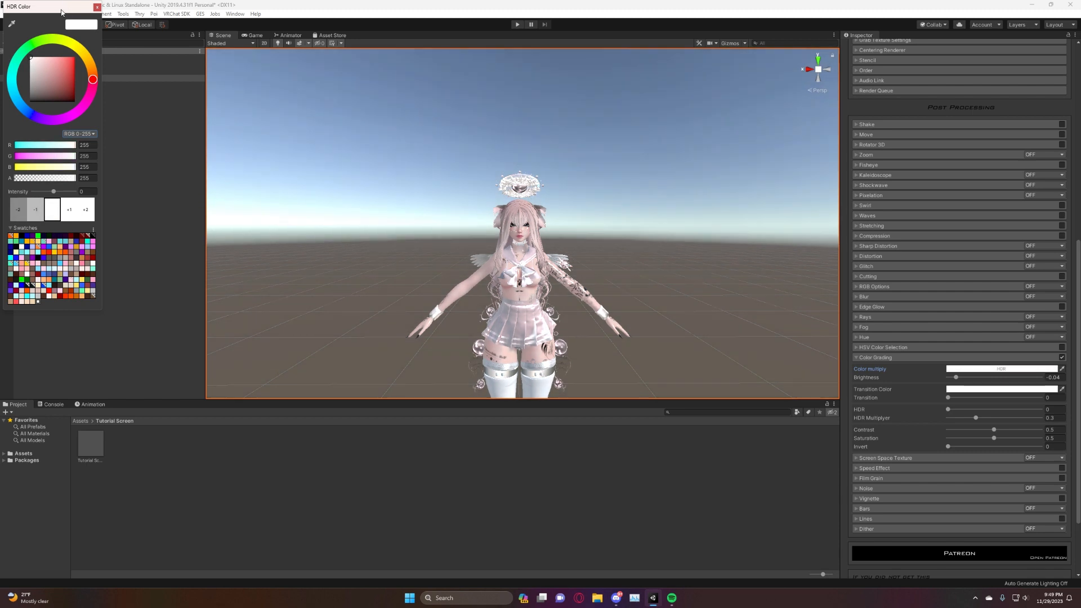
{"action": "left_click", "coordinate": [96, 7]}
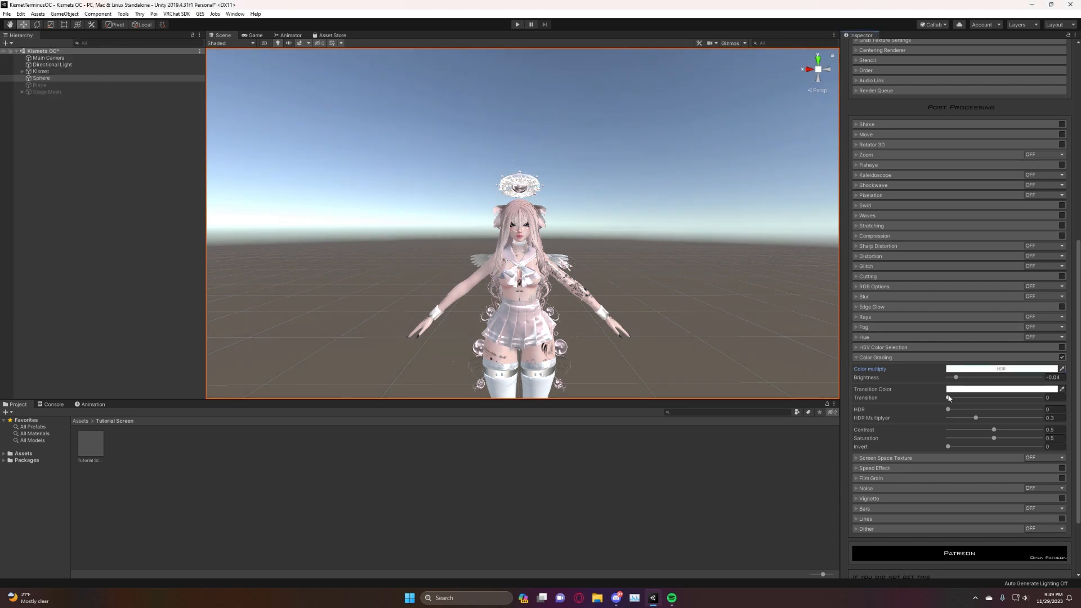
Set Transition Color to red FF0000 and Color multiply to blue (0, 12, 255), and try the Transition amount, ending at 0.
{"action": "left_click", "coordinate": [953, 388]}
{"action": "left_click_drag", "start_coordinate": [82, 88], "coordinate": [75, 56]}
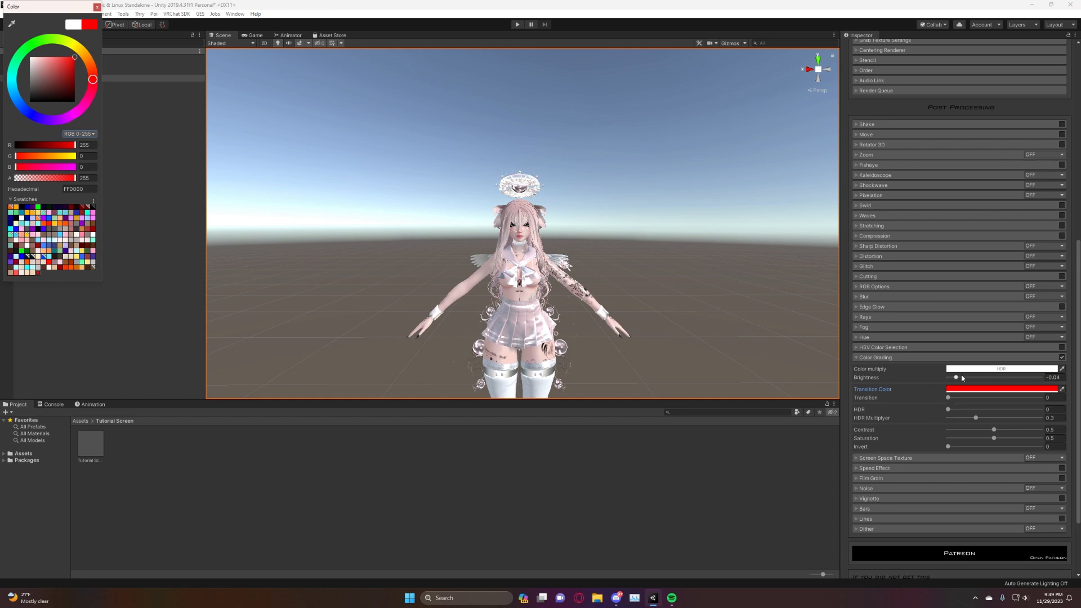
{"action": "left_click", "coordinate": [966, 369]}
{"action": "left_click", "coordinate": [31, 116]}
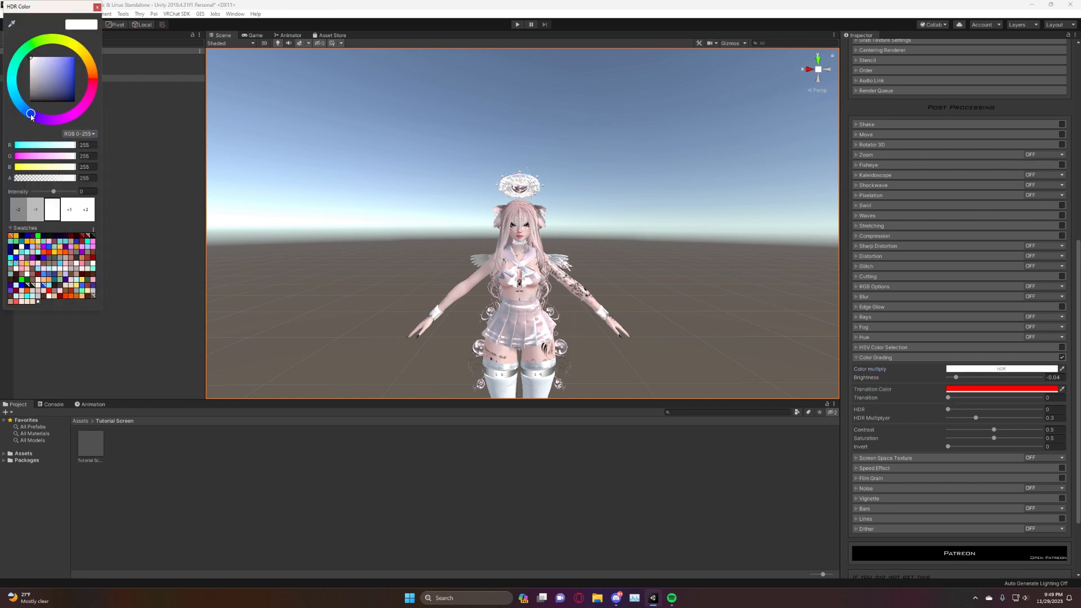
{"action": "left_click_drag", "start_coordinate": [58, 68], "coordinate": [75, 57]}
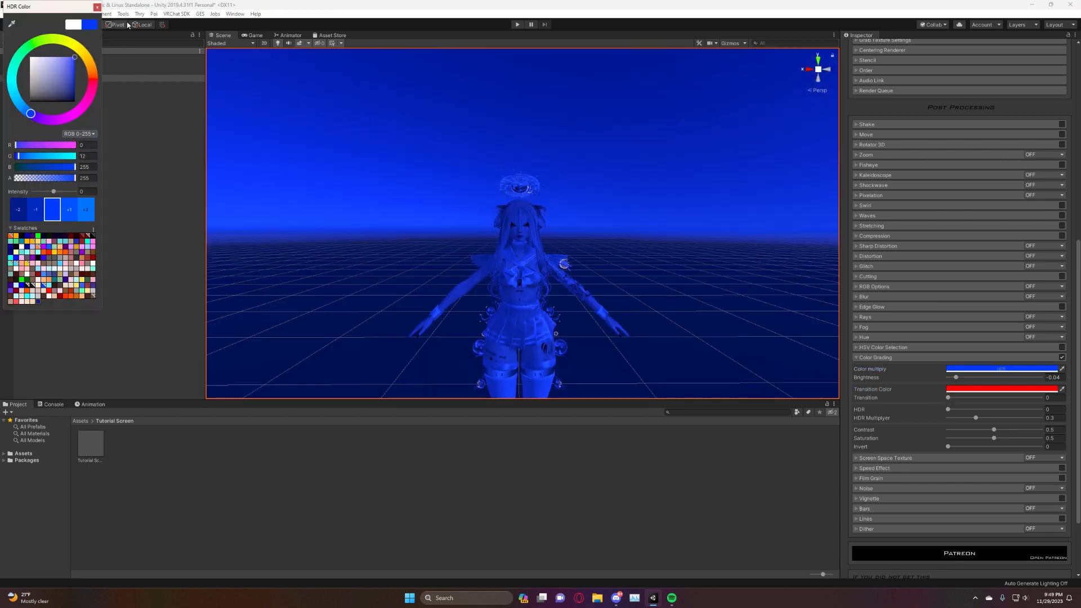
{"action": "left_click", "coordinate": [97, 7]}
{"action": "left_click_drag", "start_coordinate": [955, 399], "coordinate": [851, 412]}
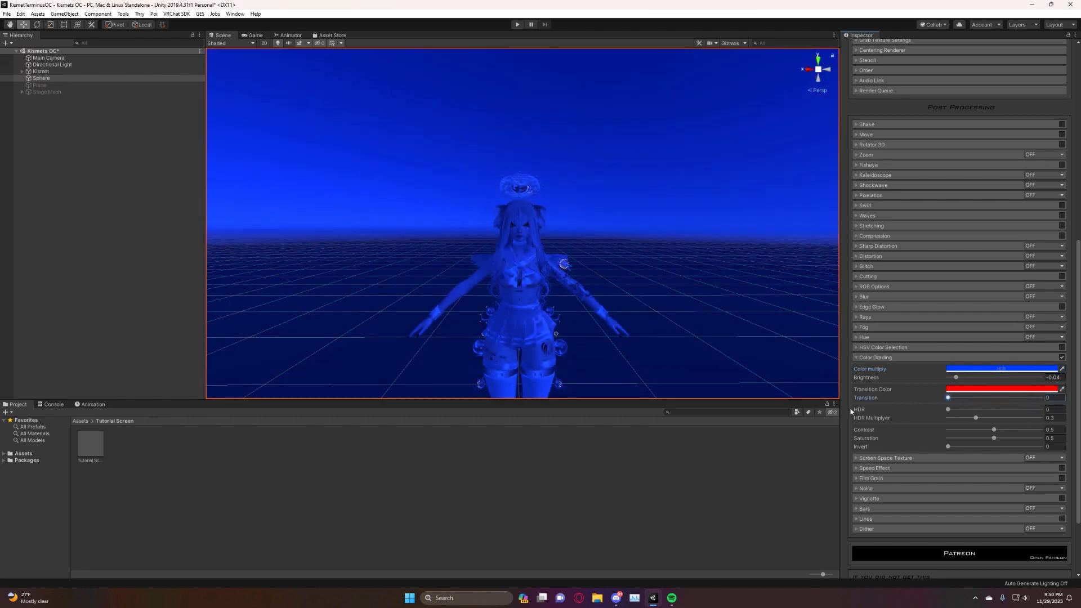
Reset both Color Grading colors, Transition Color and Color multiply, to white.
{"action": "left_click", "coordinate": [980, 389]}
{"action": "left_click_drag", "start_coordinate": [54, 67], "coordinate": [8, 42]}
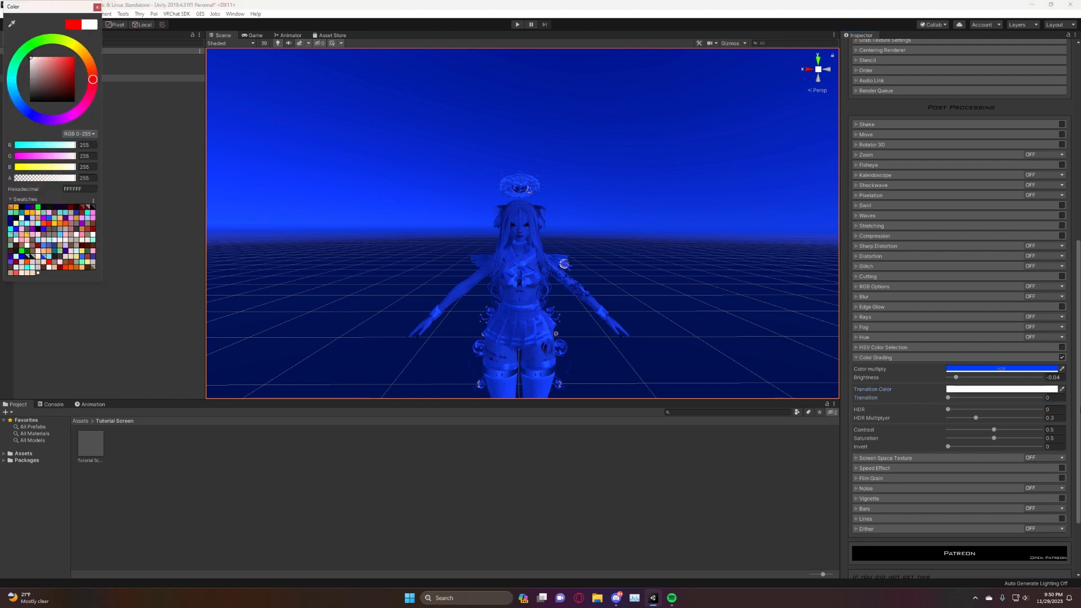
{"action": "left_click", "coordinate": [1044, 369]}
{"action": "left_click_drag", "start_coordinate": [33, 76], "coordinate": [1, 3]}
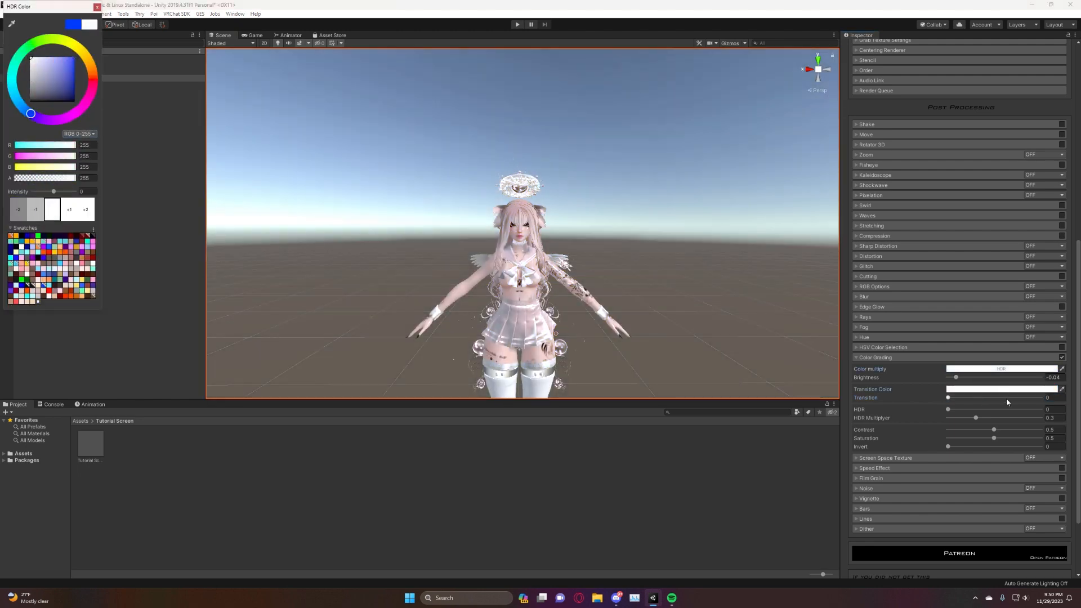
Try Color Grading's HDR amount, and lower both HDR and HDR Multiplier to 0.
{"action": "left_click", "coordinate": [948, 410]}
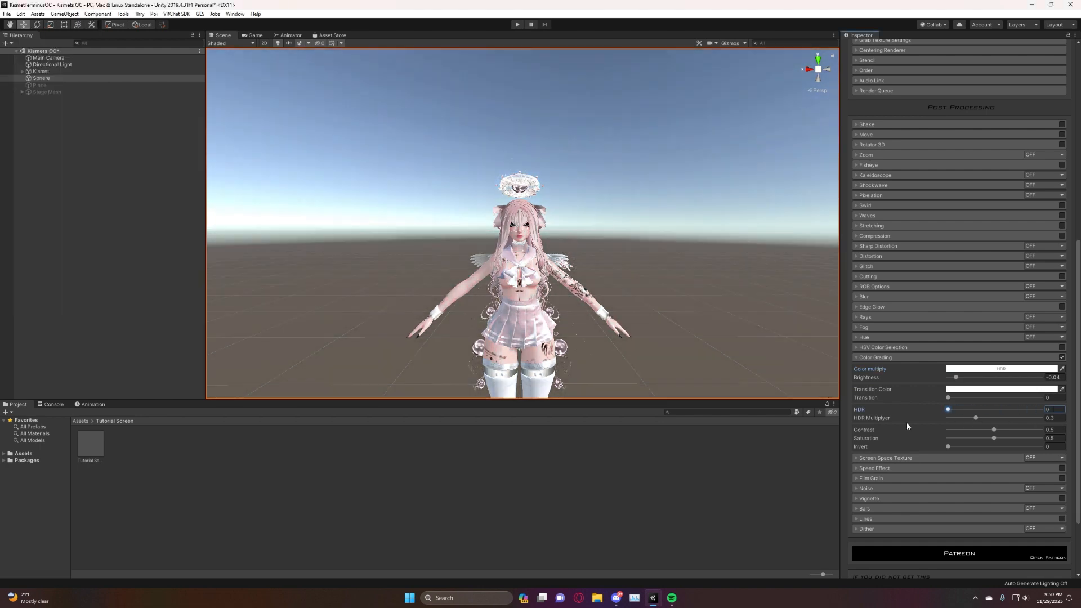
{"action": "left_click", "coordinate": [976, 418]}
{"action": "left_click_drag", "start_coordinate": [967, 411], "coordinate": [907, 420]}
{"action": "right_click_drag", "start_coordinate": [702, 197], "coordinate": [723, 207]}
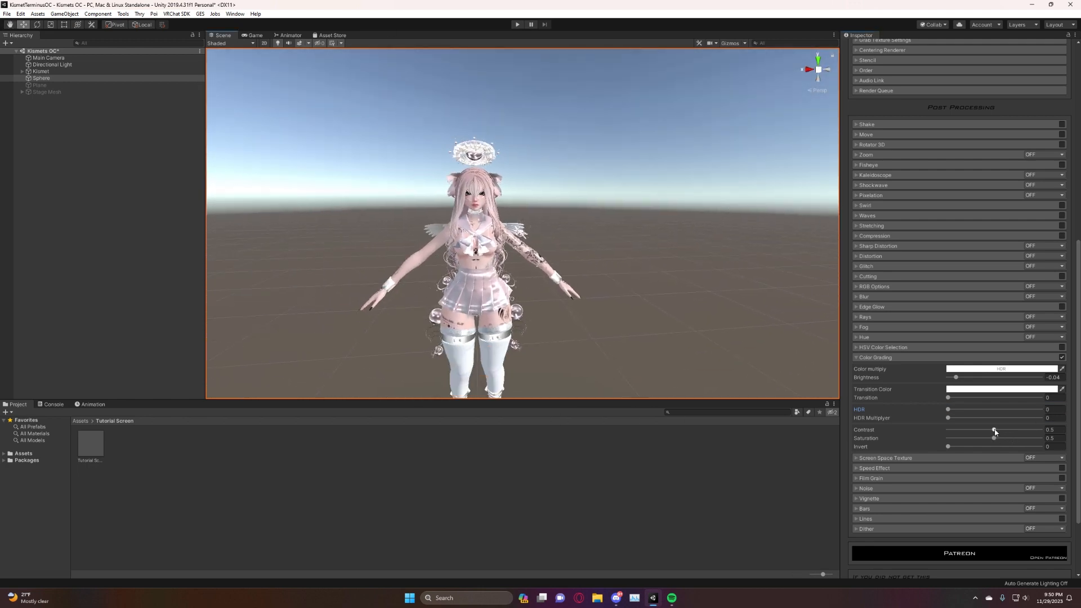
Adjust Color Grading's Contrast to about 0.514, Saturation to about 0.505 and Invert to 1, and turn the effect off.
{"action": "left_click_drag", "start_coordinate": [994, 431], "coordinate": [1040, 446]}
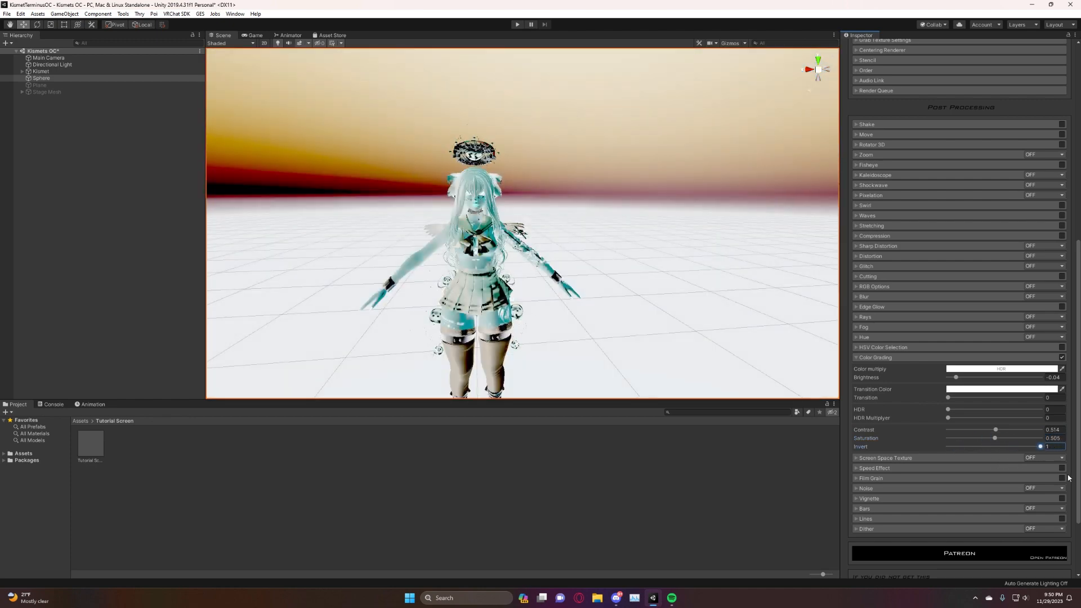
{"action": "mouse_move", "coordinate": [662, 268]}
{"action": "right_mouse_down"}
{"action": "mouse_move", "coordinate": [629, 284]}
{"action": "mouse_move", "coordinate": [642, 274]}
{"action": "right_mouse_up"}
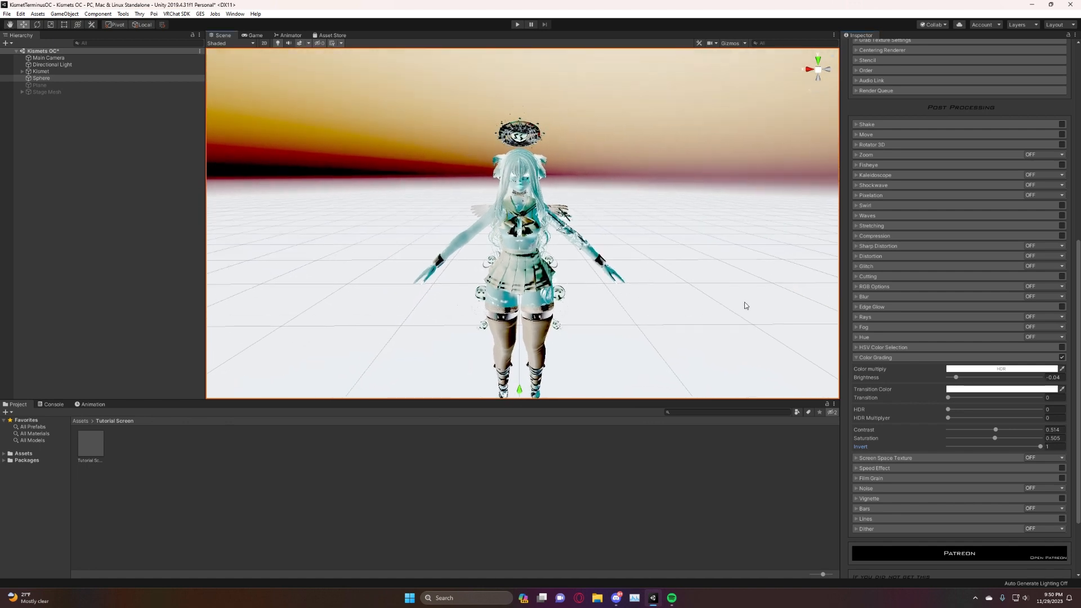
{"action": "left_click", "coordinate": [1061, 358]}
{"action": "left_click", "coordinate": [867, 362]}
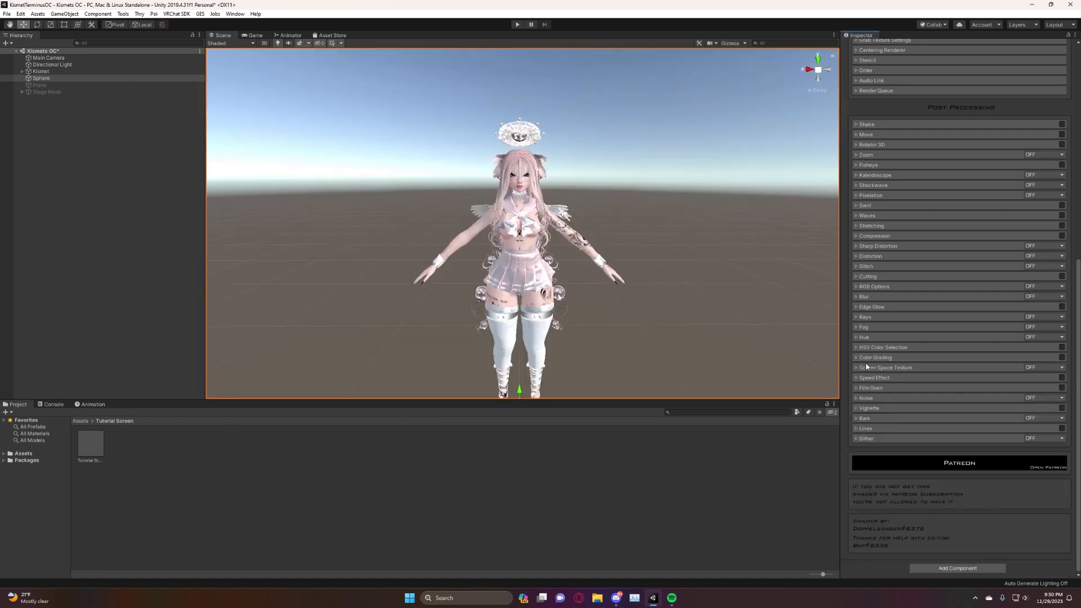
Open the Screen Space Texture settings, try the Enable Overrendering mode, and set the effect to Enable.
{"action": "left_click", "coordinate": [860, 368]}
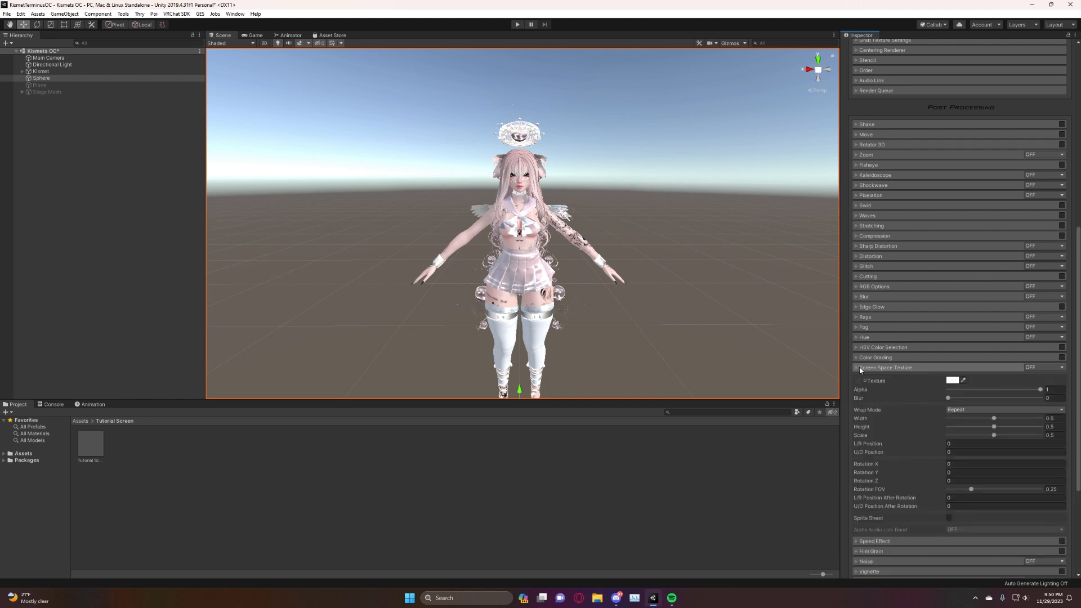
{"action": "scroll", "coordinate": [987, 396], "scroll_direction": "down", "scroll_amount": 3}
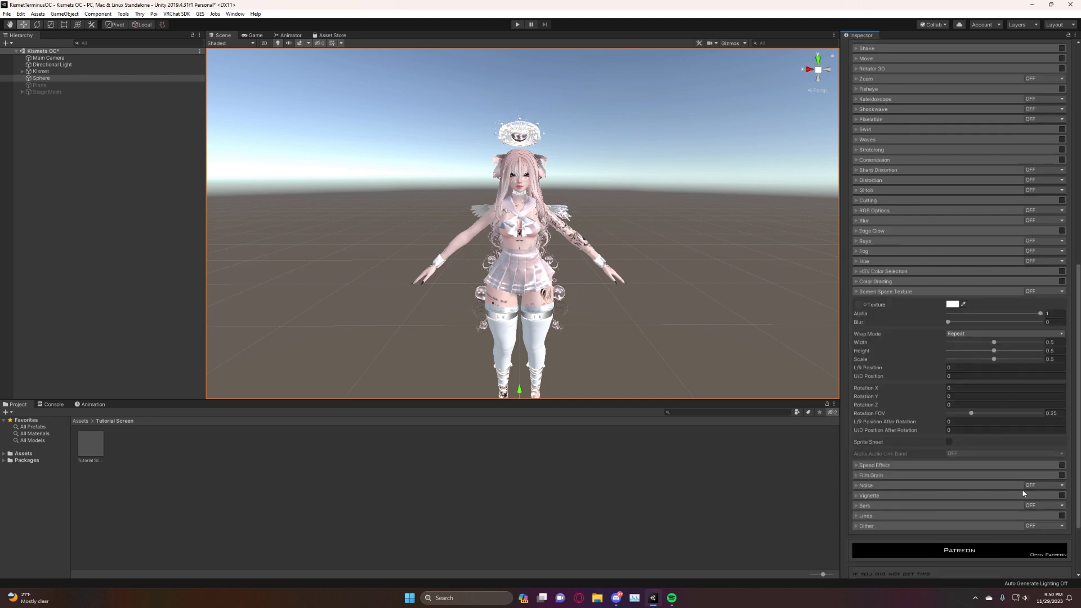
{"action": "left_click", "coordinate": [1058, 292]}
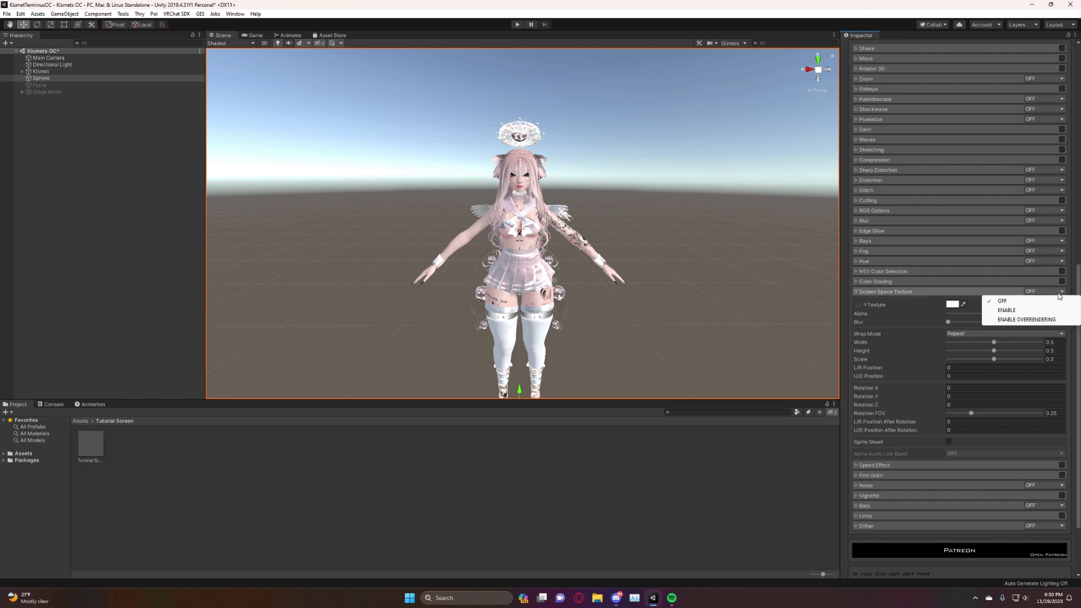
{"action": "left_click", "coordinate": [1042, 310]}
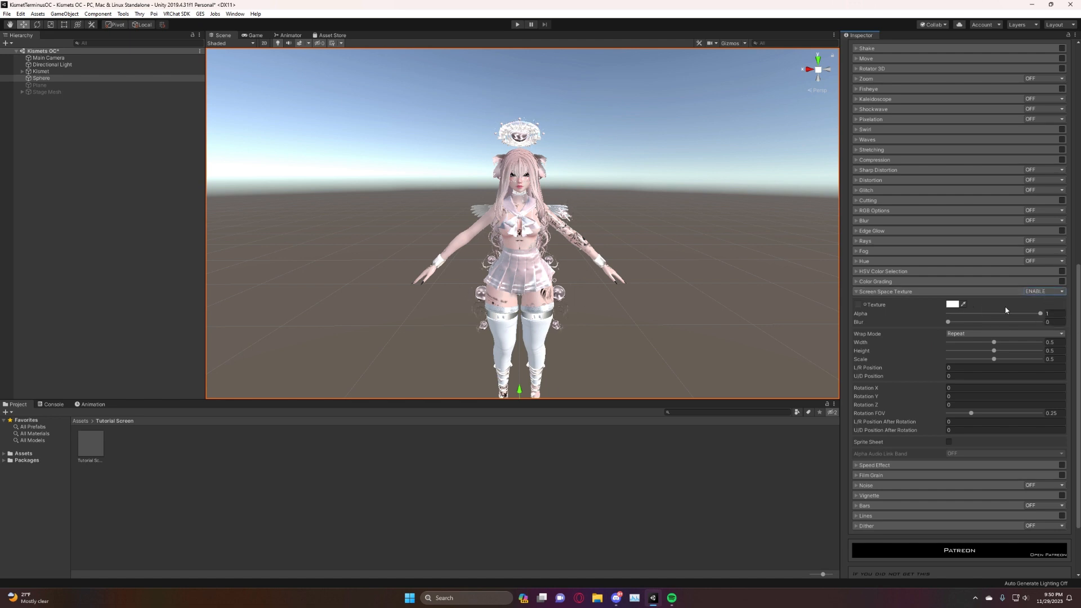
{"action": "left_click", "coordinate": [1061, 294]}
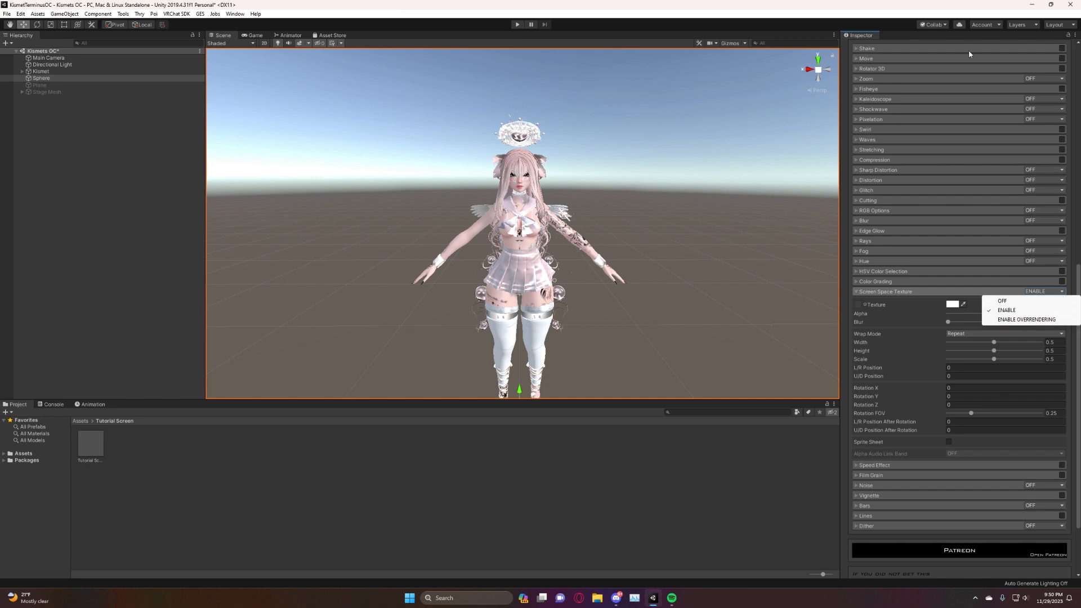
{"action": "left_click", "coordinate": [997, 318]}
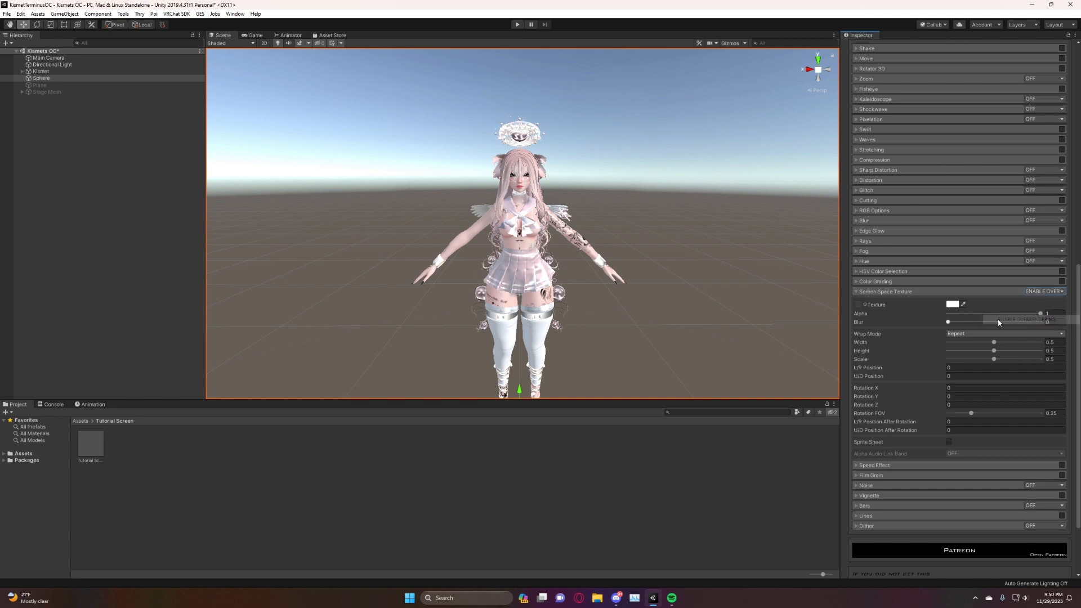
{"action": "left_click", "coordinate": [1036, 291]}
{"action": "left_click", "coordinate": [1021, 310]}
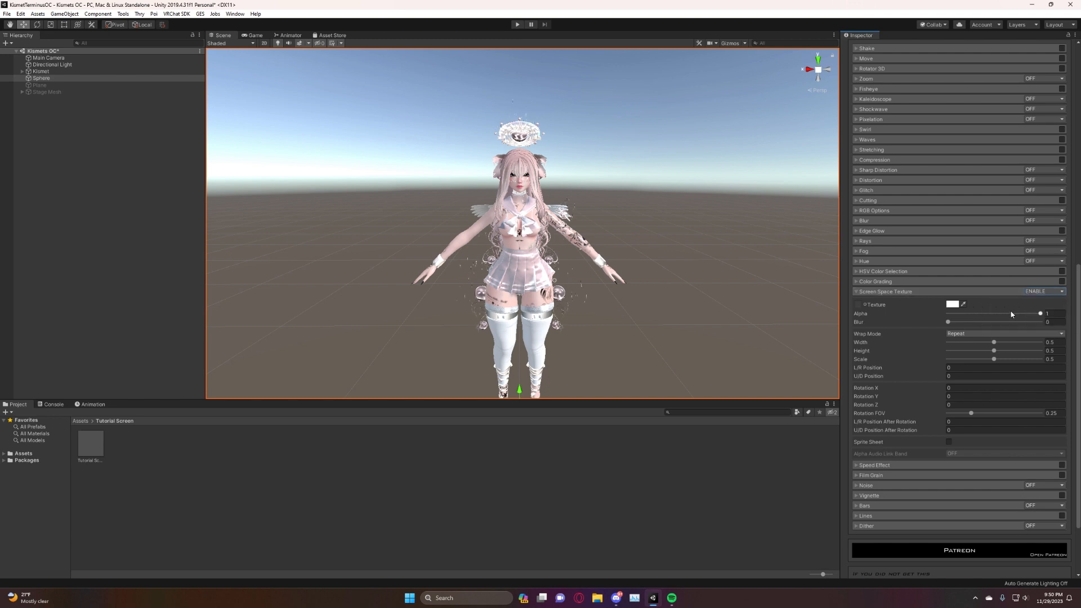
Assign the grey moon image as the screen space texture, and try its Alpha and Blur, ending at 1 and 0.
{"action": "left_click", "coordinate": [963, 304]}
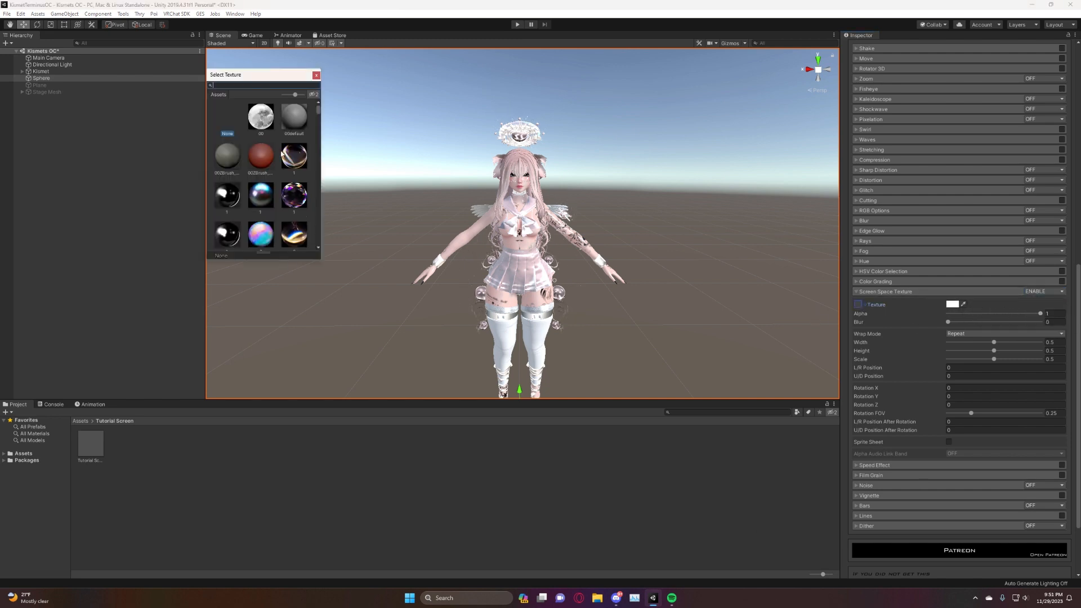
{"action": "left_click", "coordinate": [275, 130]}
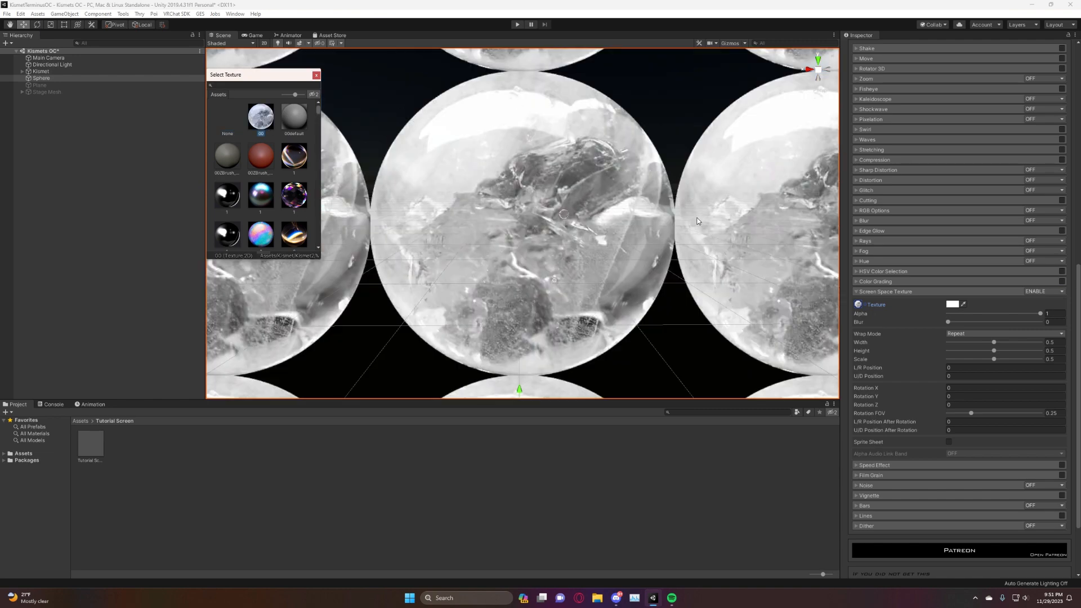
{"action": "left_click_drag", "start_coordinate": [697, 221], "coordinate": [624, 251], "text": "alt"}
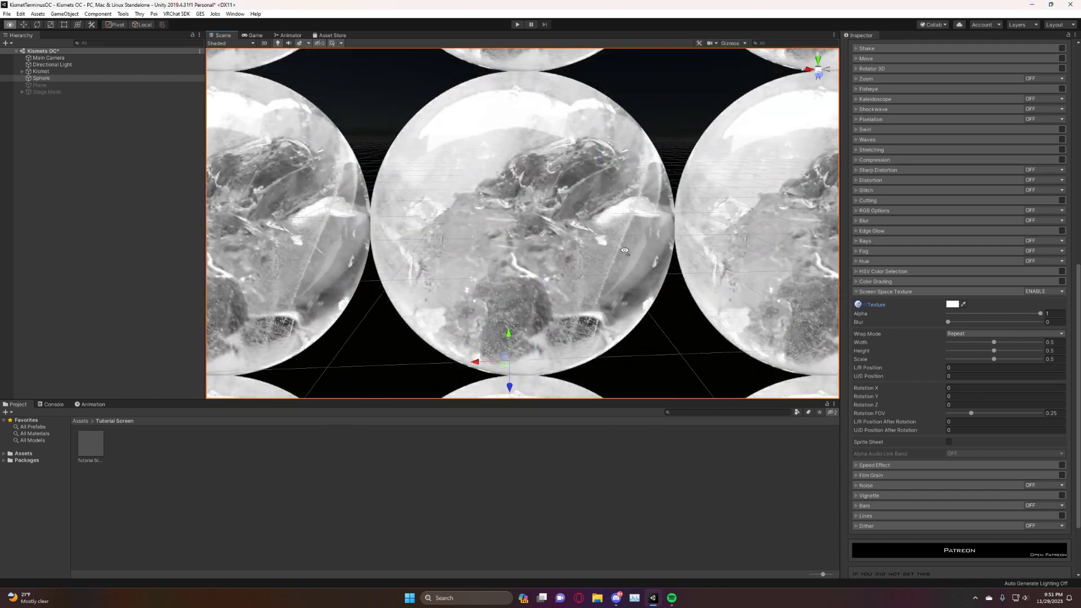
{"action": "right_click_drag", "start_coordinate": [625, 251], "coordinate": [625, 244]}
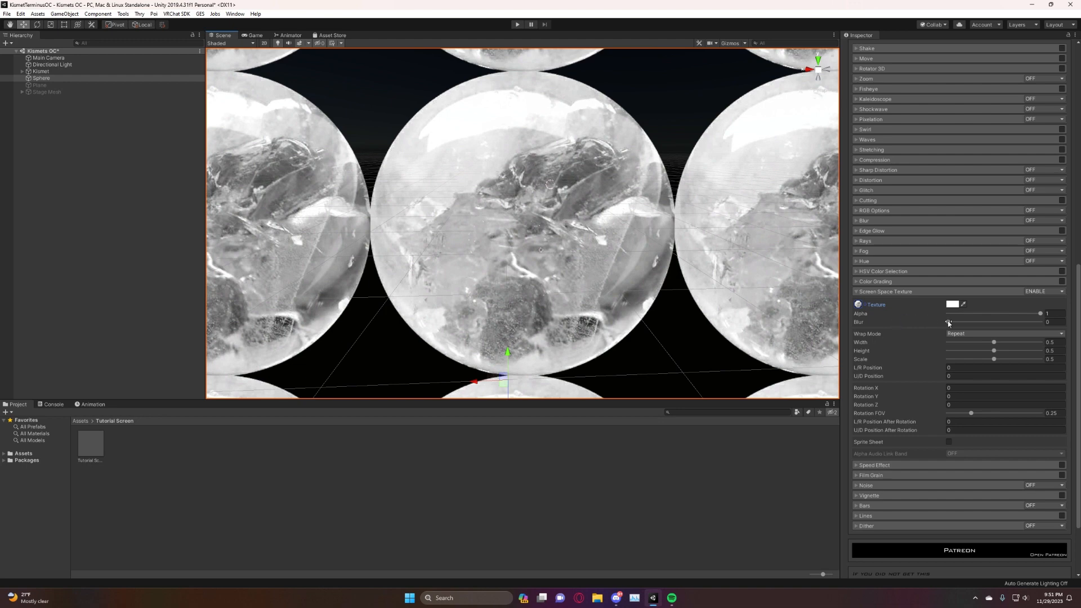
{"action": "mouse_move", "coordinate": [1041, 315]}
{"action": "left_mouse_down"}
{"action": "mouse_move", "coordinate": [922, 325]}
{"action": "mouse_move", "coordinate": [1042, 322]}
{"action": "left_mouse_up"}
{"action": "mouse_move", "coordinate": [949, 325]}
{"action": "left_mouse_down"}
{"action": "mouse_move", "coordinate": [1040, 322]}
{"action": "mouse_move", "coordinate": [927, 325]}
{"action": "left_mouse_up"}
Compare the Clamp, Mirror and From Texture wrap modes for the screen space texture, and set Wrap Mode to Clamp.
{"action": "left_click", "coordinate": [992, 334]}
{"action": "left_click", "coordinate": [984, 353]}
{"action": "left_click", "coordinate": [983, 334]}
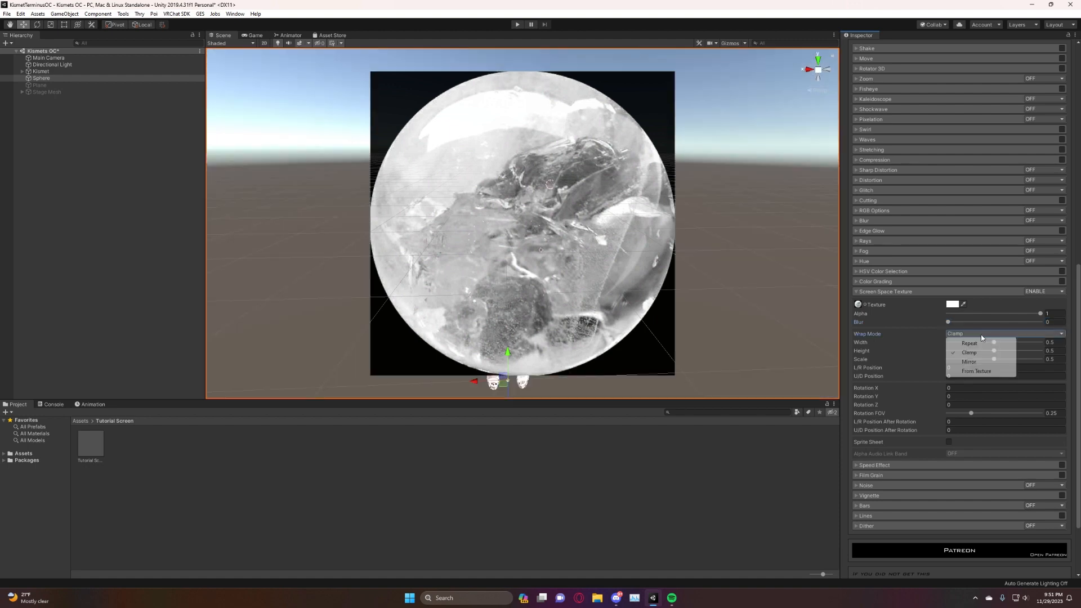
{"action": "left_click", "coordinate": [969, 361]}
{"action": "left_click", "coordinate": [982, 334]}
{"action": "left_click", "coordinate": [976, 371]}
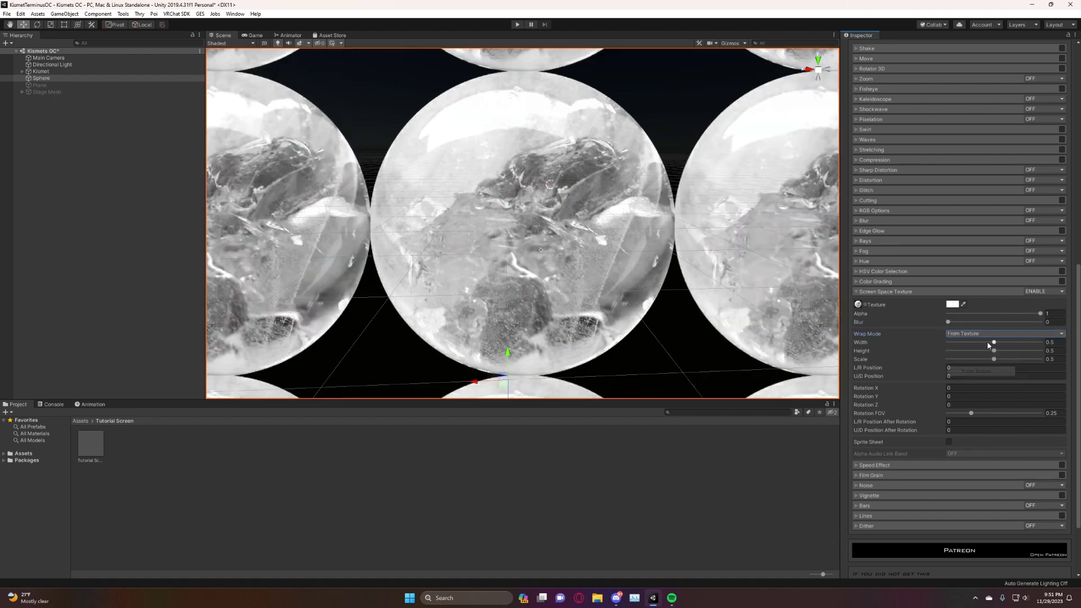
{"action": "left_click", "coordinate": [983, 334]}
{"action": "left_click", "coordinate": [976, 352]}
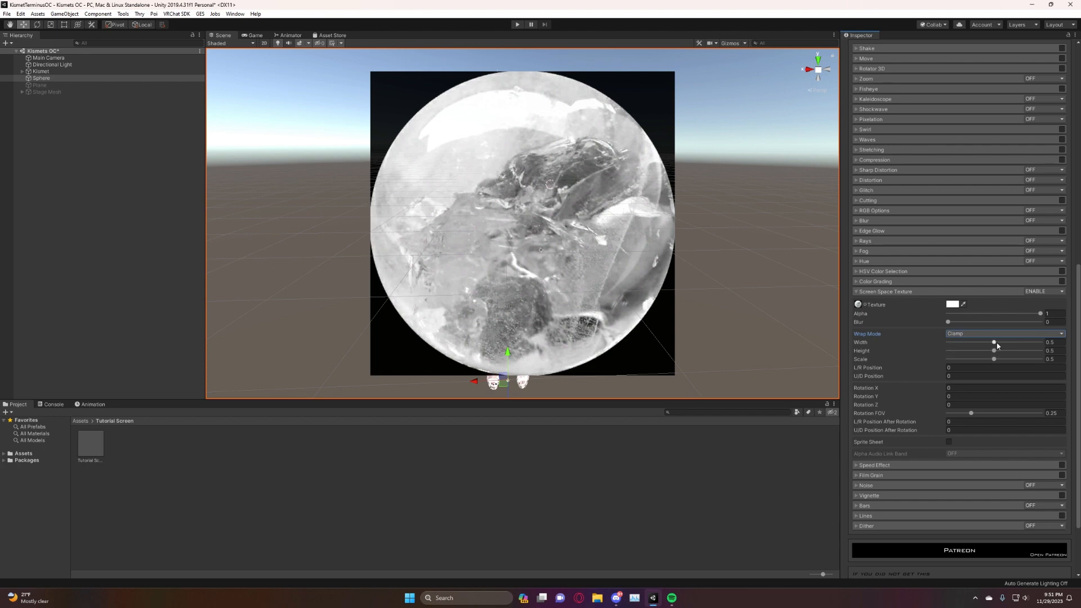
Set the texture's Width to about 0.315, Height to 0.324 and Scale to 0.81, and try L/R Position at 1 before clearing it.
{"action": "right_click_drag", "start_coordinate": [506, 251], "coordinate": [523, 225]}
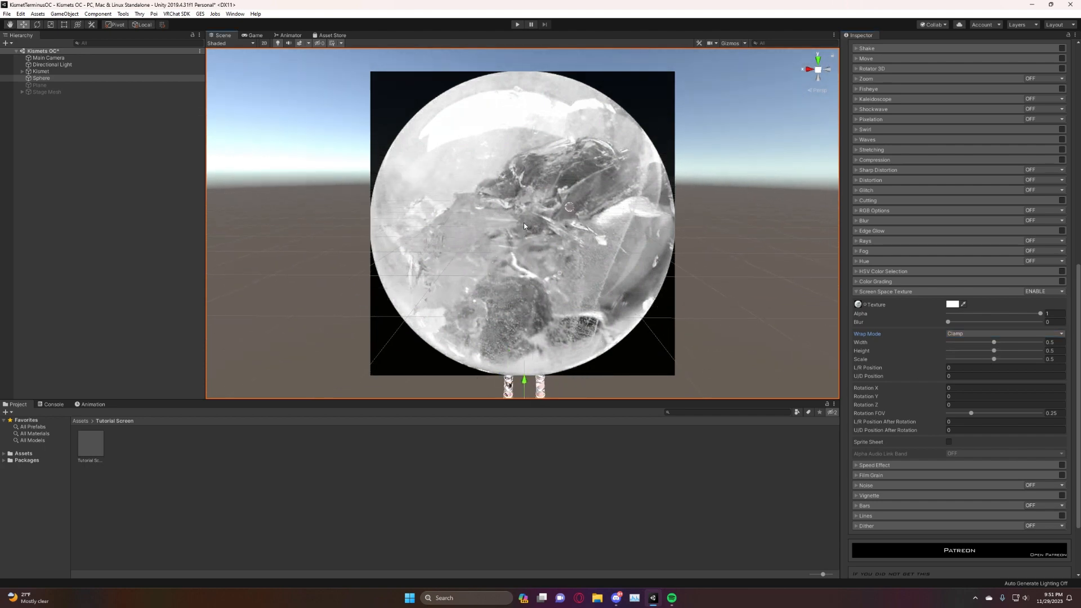
{"action": "left_click_drag", "start_coordinate": [997, 344], "coordinate": [1025, 372]}
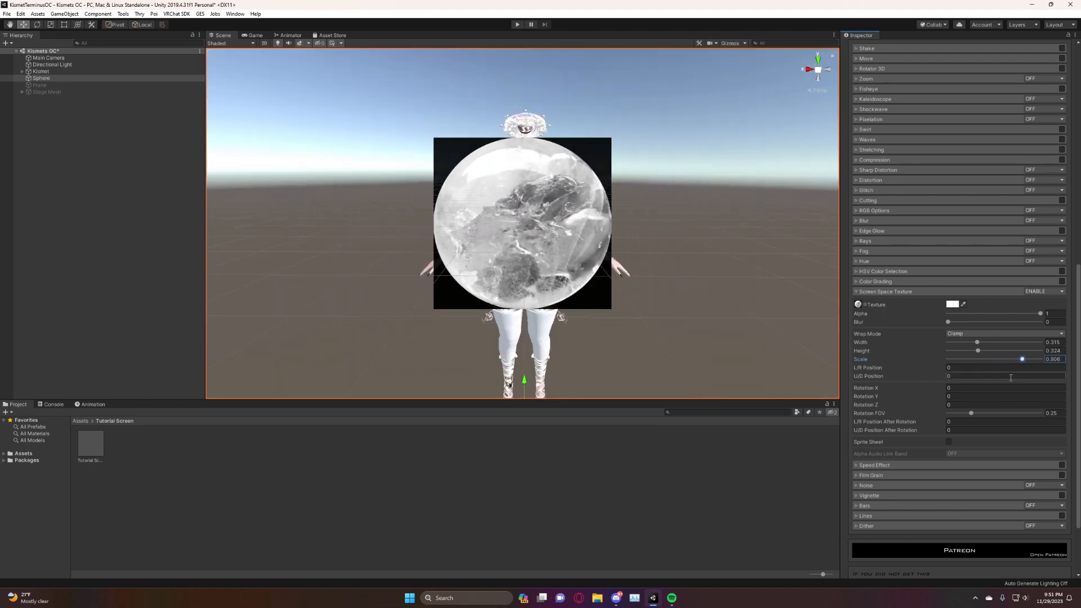
{"action": "left_click", "coordinate": [988, 368]}
{"action": "type", "text": "1"}
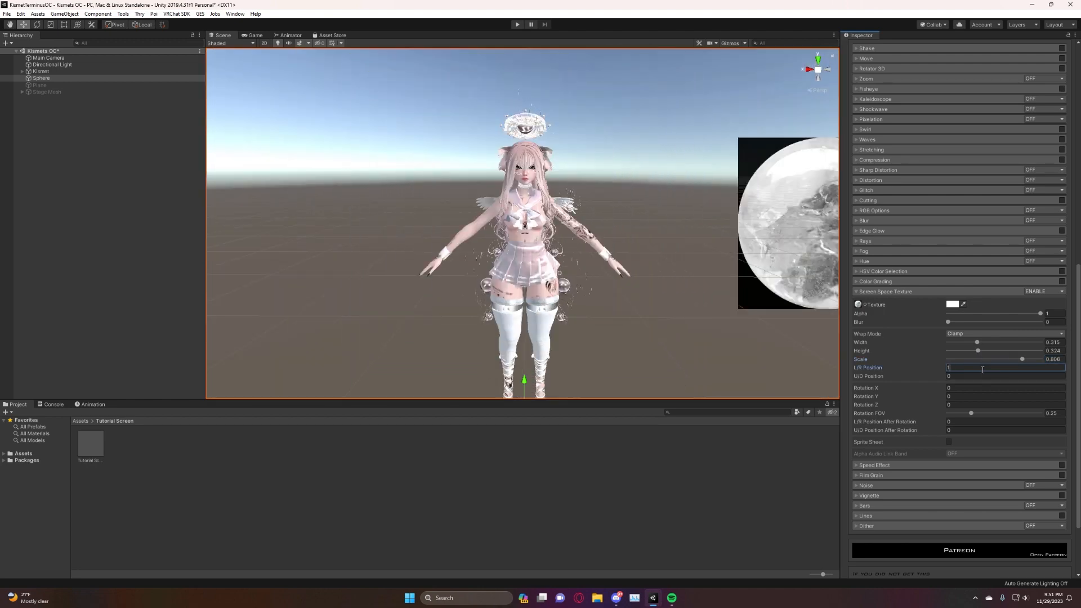
{"action": "key", "text": "BackSpace"}
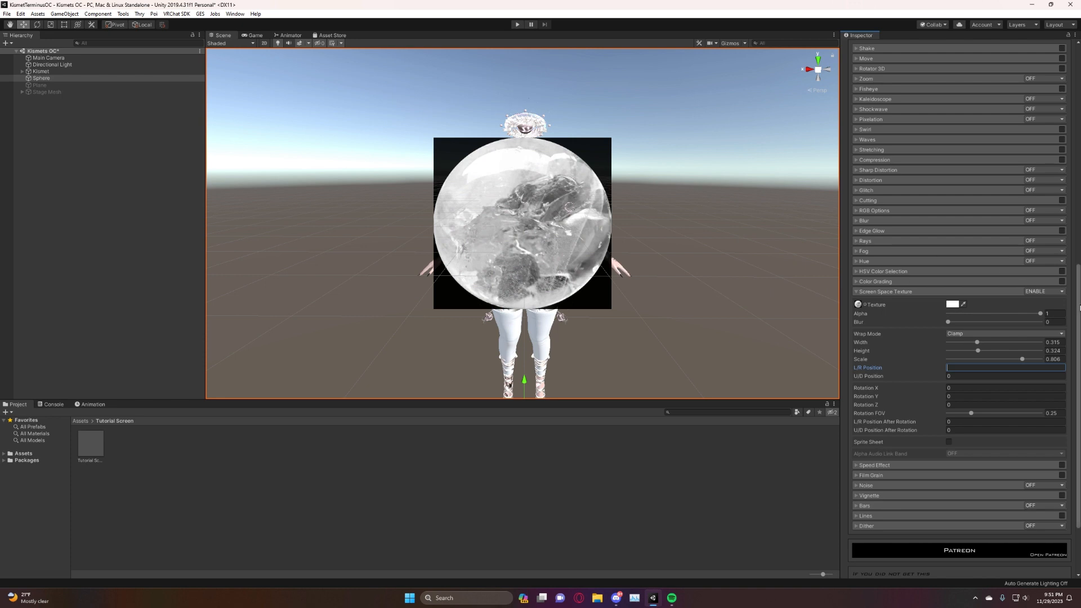
Turn Screen Space Texture off and collapse its settings.
{"action": "left_click", "coordinate": [1042, 291]}
{"action": "left_click", "coordinate": [1030, 299]}
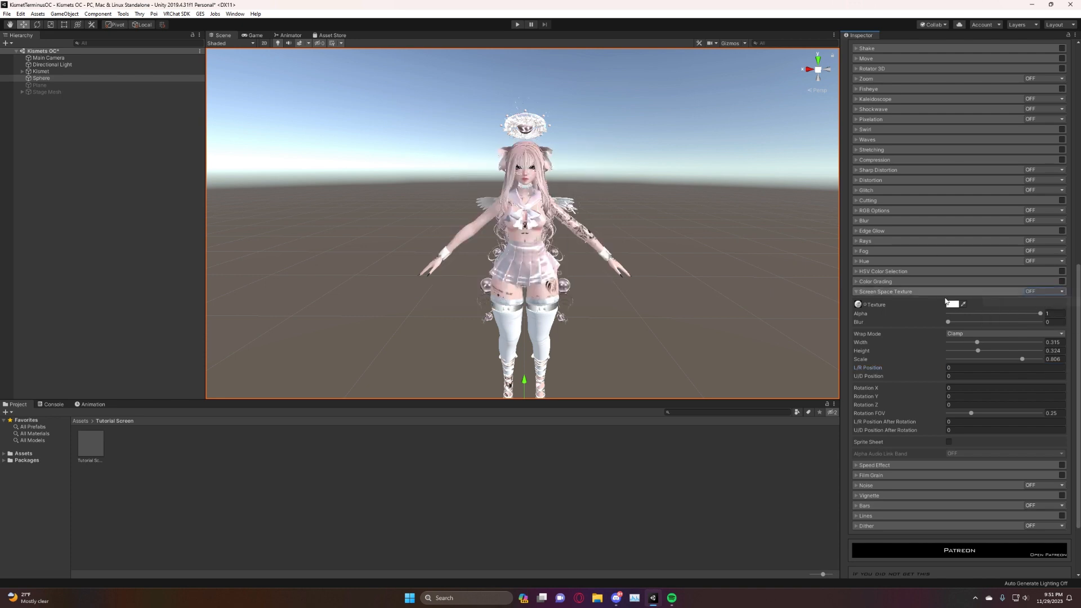
{"action": "left_click", "coordinate": [903, 292]}
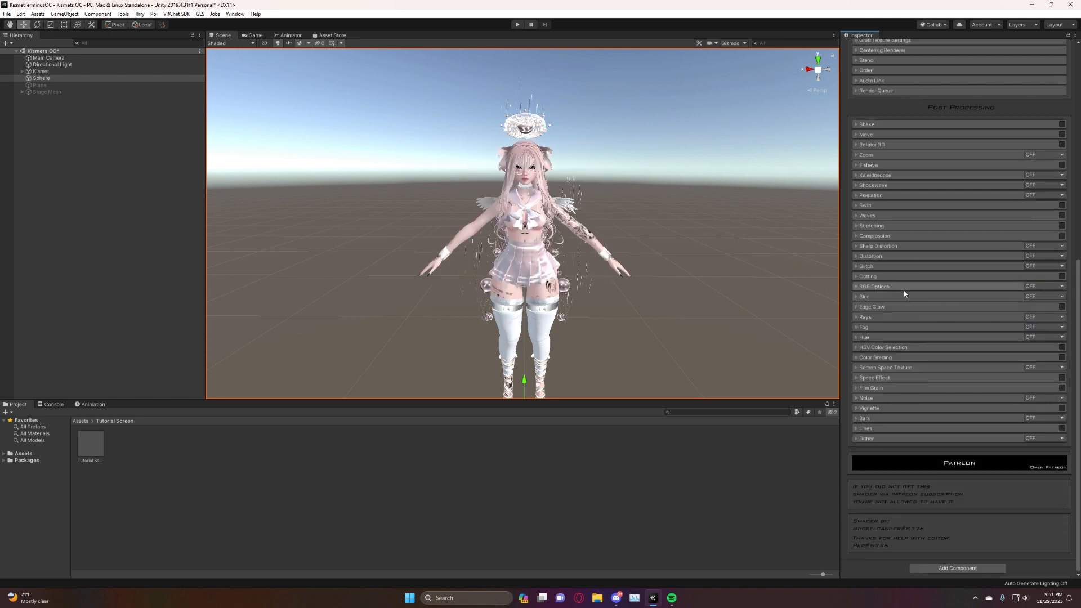
Open the Speed Effect settings, enable the effect, and view its speed lines around the avatar.
{"action": "left_click", "coordinate": [860, 379]}
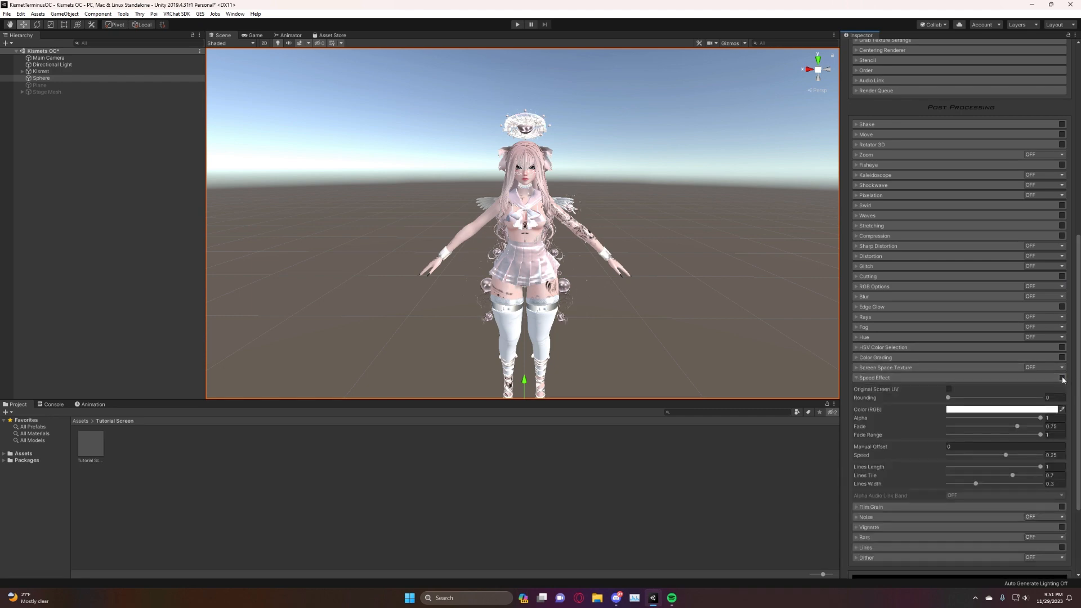
{"action": "left_click", "coordinate": [1062, 379]}
{"action": "right_click_drag", "start_coordinate": [564, 224], "coordinate": [594, 213]}
{"action": "scroll", "coordinate": [600, 205], "scroll_direction": "down", "scroll_amount": 6}
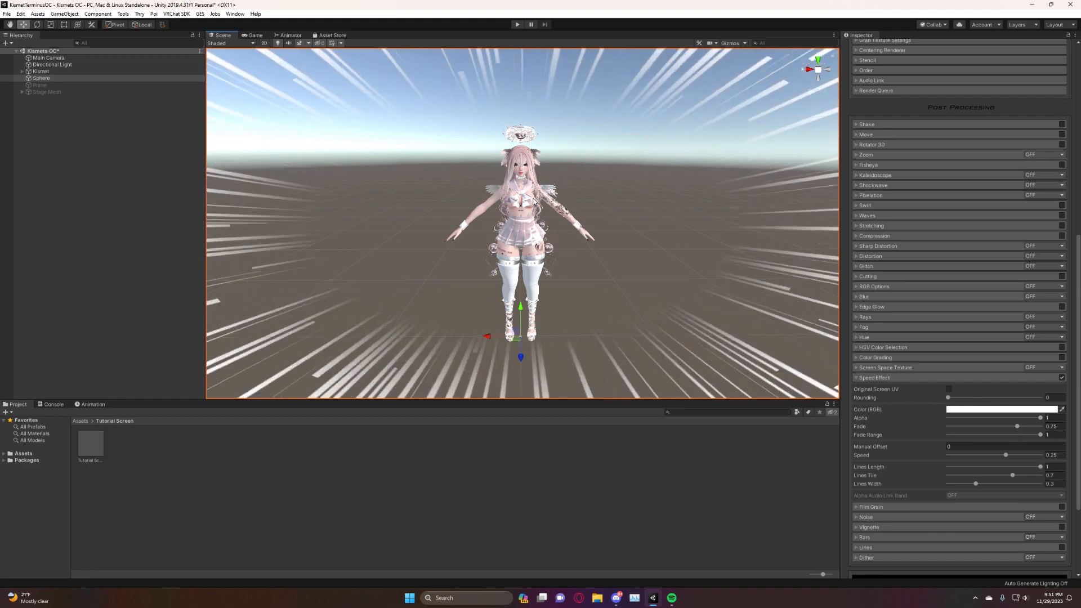
Try the Speed Effect's Rounding and Alpha, returning them to 0 and 1, and turn the effect off and collapse its settings.
{"action": "right_click_drag", "start_coordinate": [533, 199], "coordinate": [534, 196]}
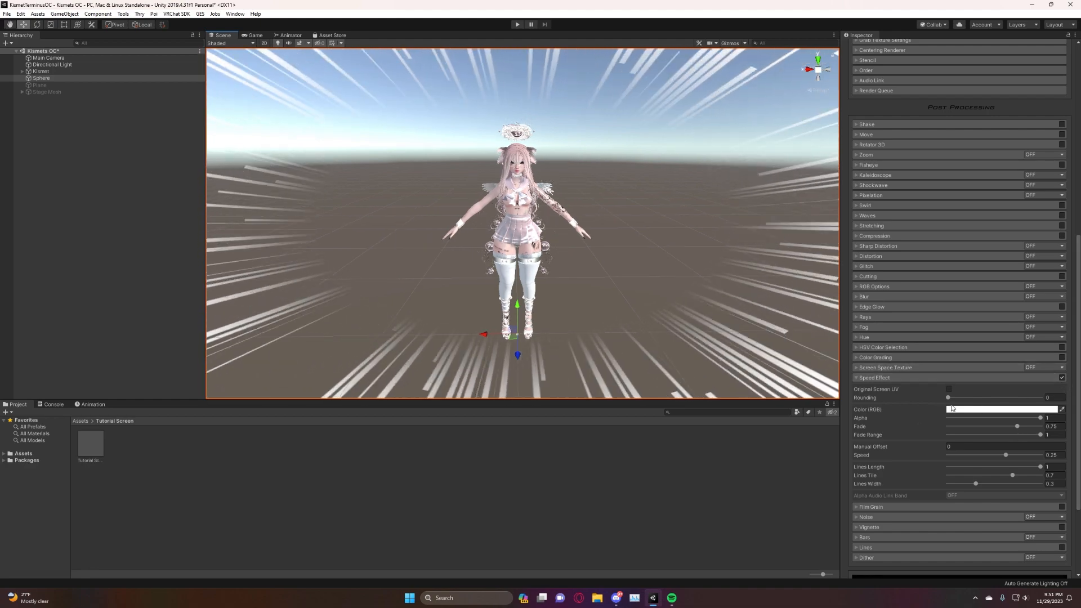
{"action": "left_click_drag", "start_coordinate": [948, 398], "coordinate": [852, 396]}
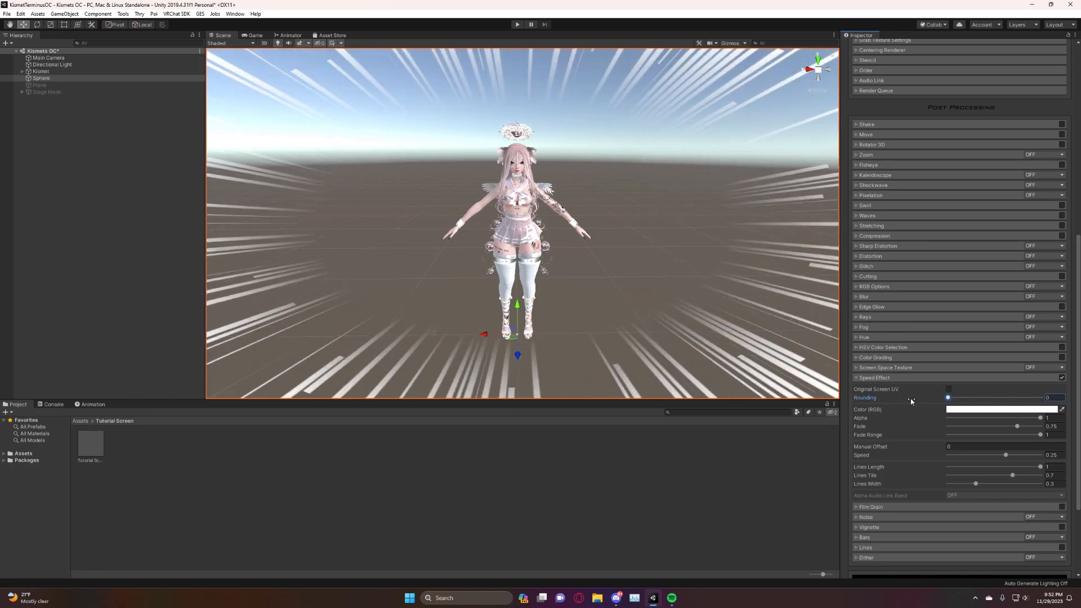
{"action": "mouse_move", "coordinate": [1040, 418]}
{"action": "left_mouse_down"}
{"action": "mouse_move", "coordinate": [958, 437]}
{"action": "mouse_move", "coordinate": [1044, 418]}
{"action": "left_mouse_up"}
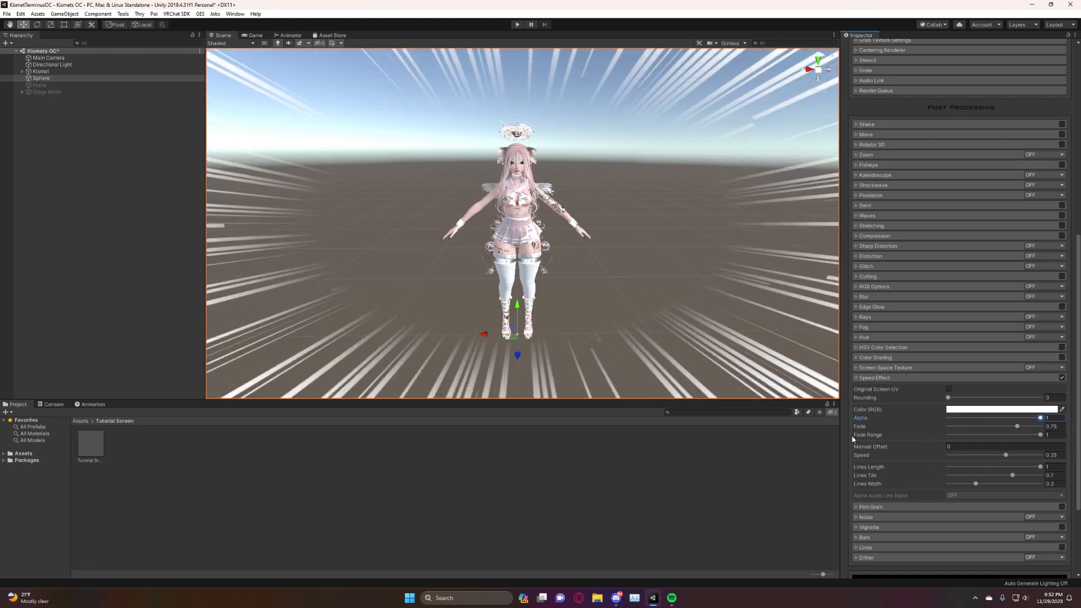
{"action": "left_click", "coordinate": [862, 378]}
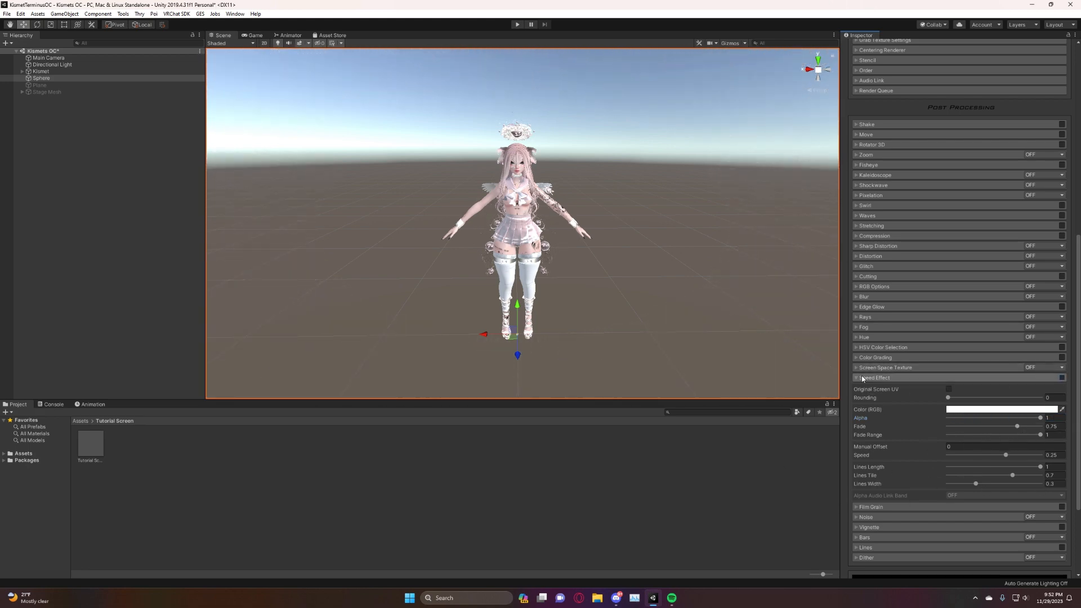
{"action": "left_click", "coordinate": [862, 377]}
Open the Film Grain settings, enable the effect, view it around the avatar, and try the Alpha before returning it to 1.
{"action": "left_click", "coordinate": [859, 388]}
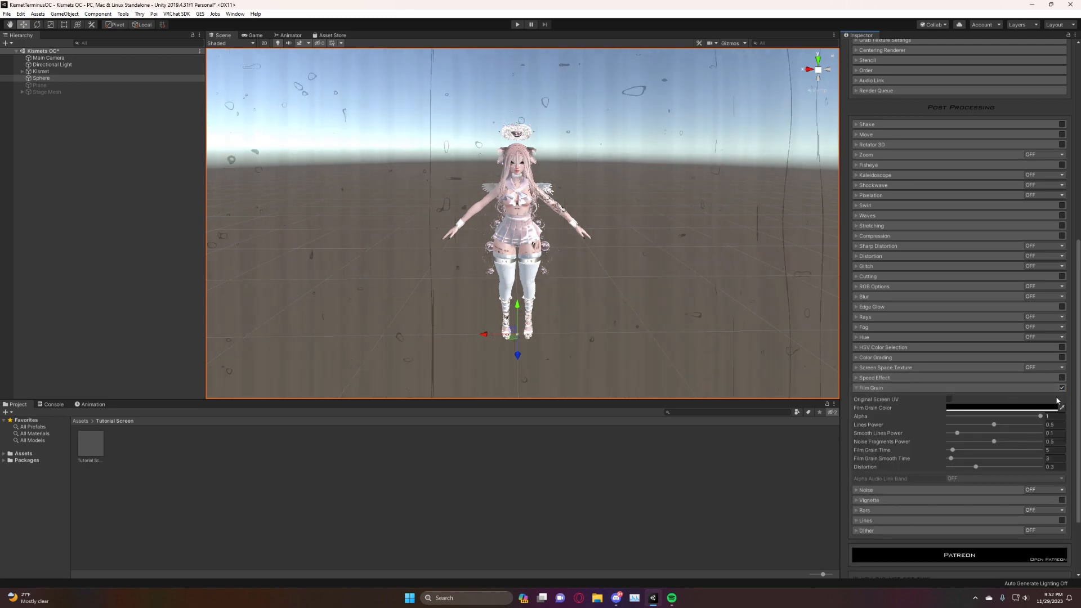
{"action": "mouse_move", "coordinate": [514, 273]}
{"action": "right_mouse_down"}
{"action": "mouse_move", "coordinate": [618, 277]}
{"action": "mouse_move", "coordinate": [502, 253]}
{"action": "mouse_move", "coordinate": [517, 256]}
{"action": "right_mouse_up"}
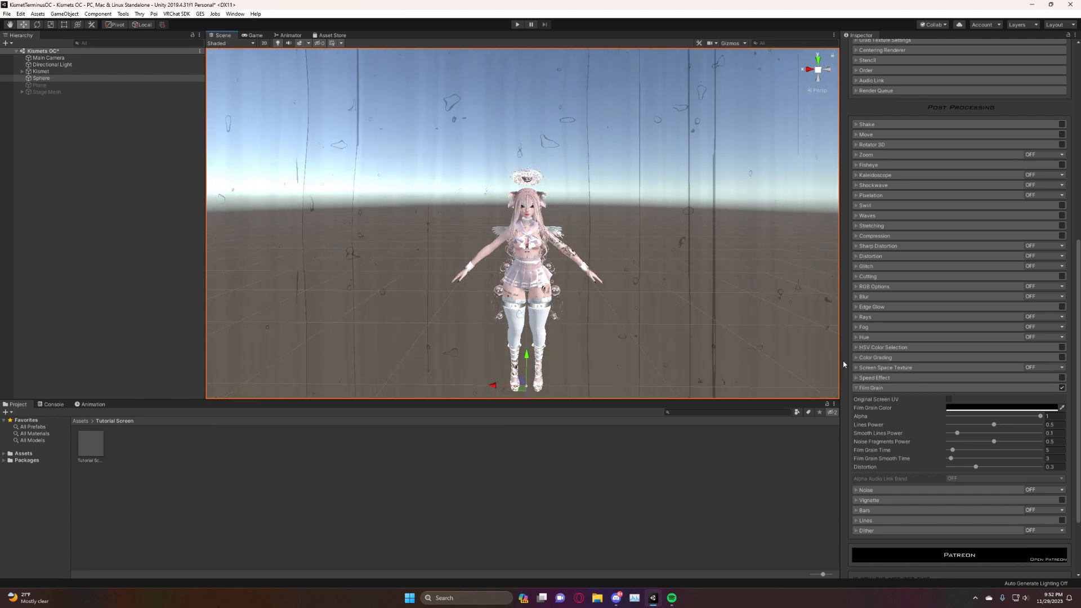
{"action": "mouse_move", "coordinate": [703, 232]}
{"action": "right_mouse_down"}
{"action": "mouse_move", "coordinate": [686, 239]}
{"action": "mouse_move", "coordinate": [702, 245]}
{"action": "right_mouse_up"}
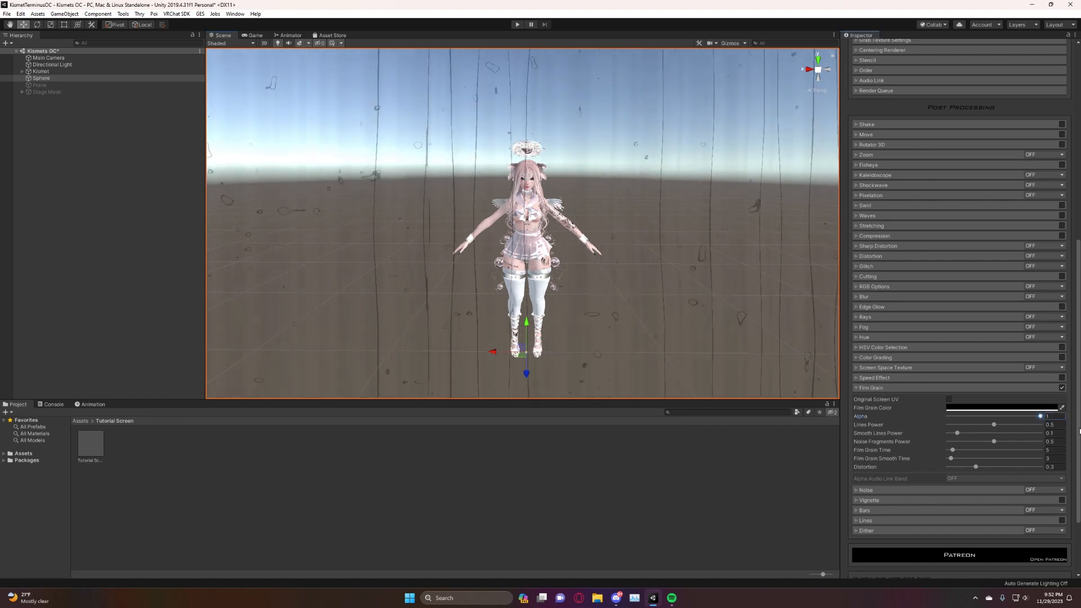
{"action": "left_click_drag", "start_coordinate": [1017, 417], "coordinate": [1041, 416]}
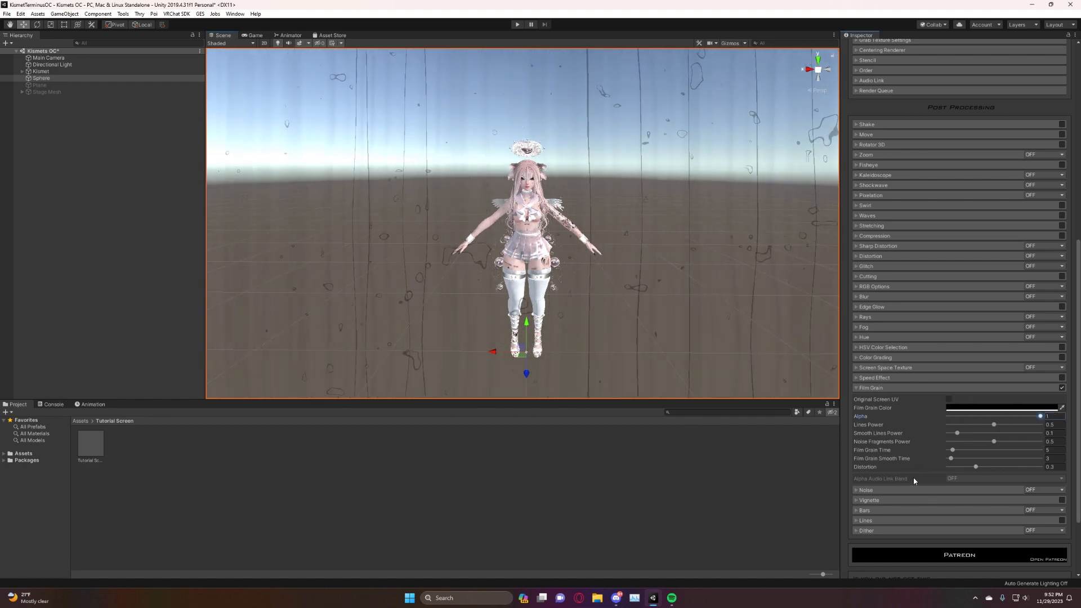
Set Film Grain Smooth Time and Distortion to 0, and turn Film Grain off and collapse its settings.
{"action": "left_click_drag", "start_coordinate": [975, 467], "coordinate": [1010, 458]}
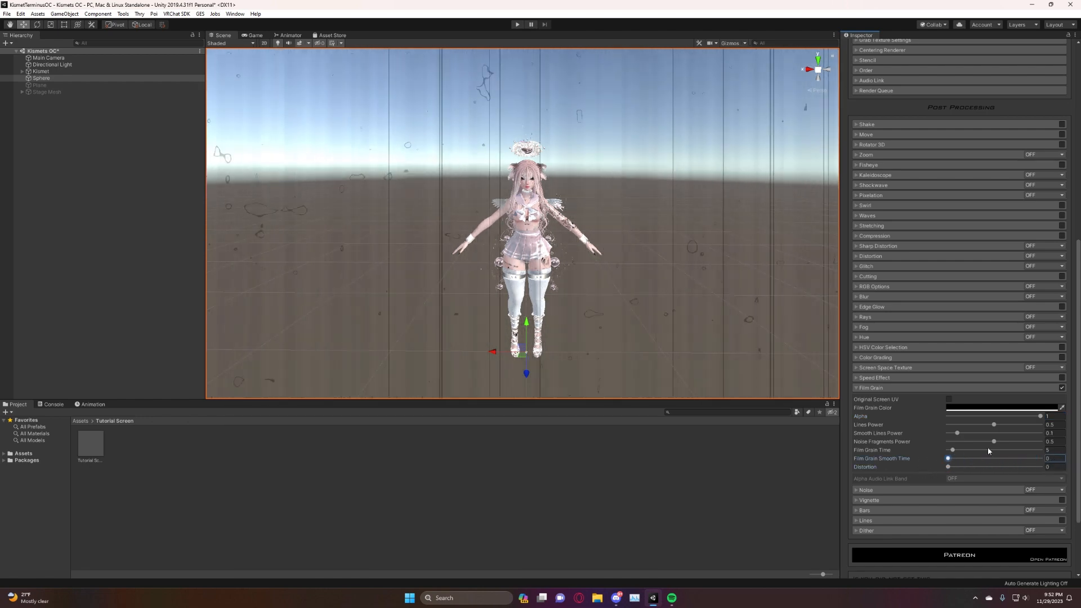
{"action": "left_click", "coordinate": [1062, 388]}
{"action": "left_click", "coordinate": [859, 388]}
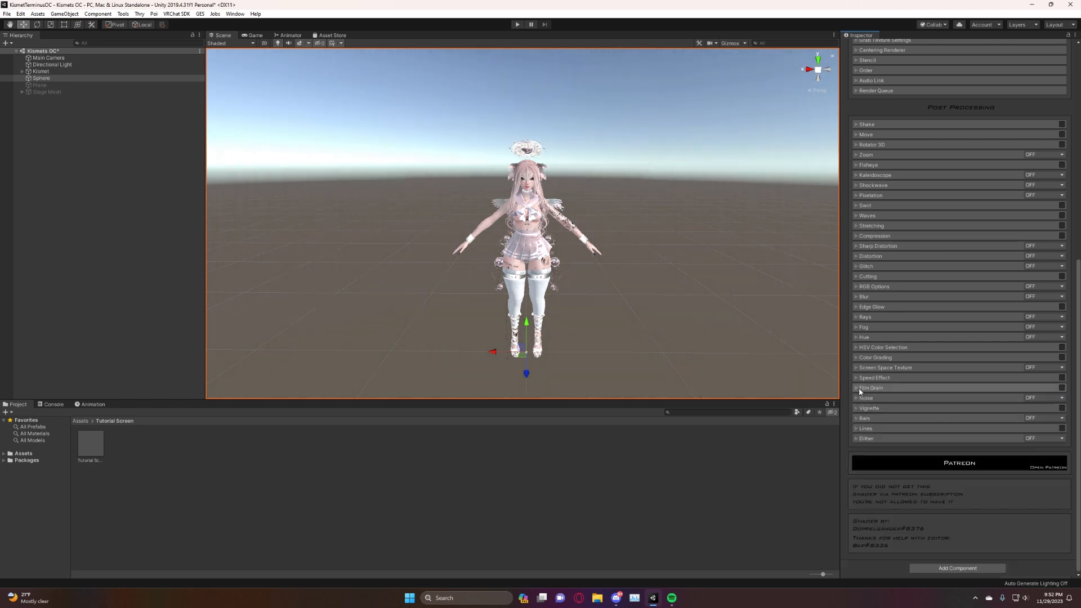
Open the Noise settings, set the mode to Grayscaled, and try lower noise amounts before setting Noise to 1.
{"action": "left_click", "coordinate": [856, 398]}
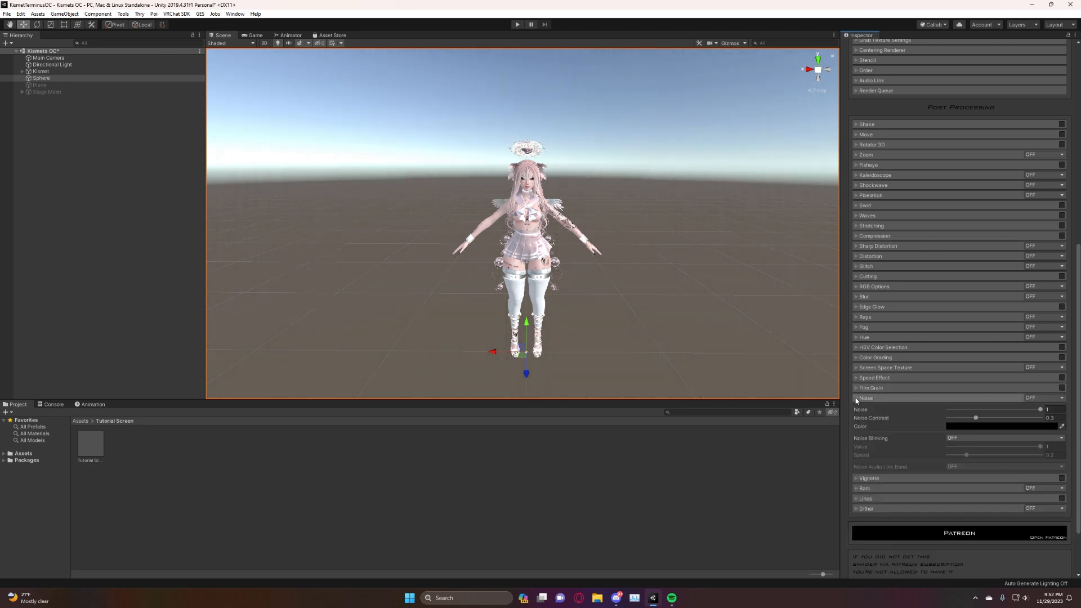
{"action": "left_click", "coordinate": [1038, 401]}
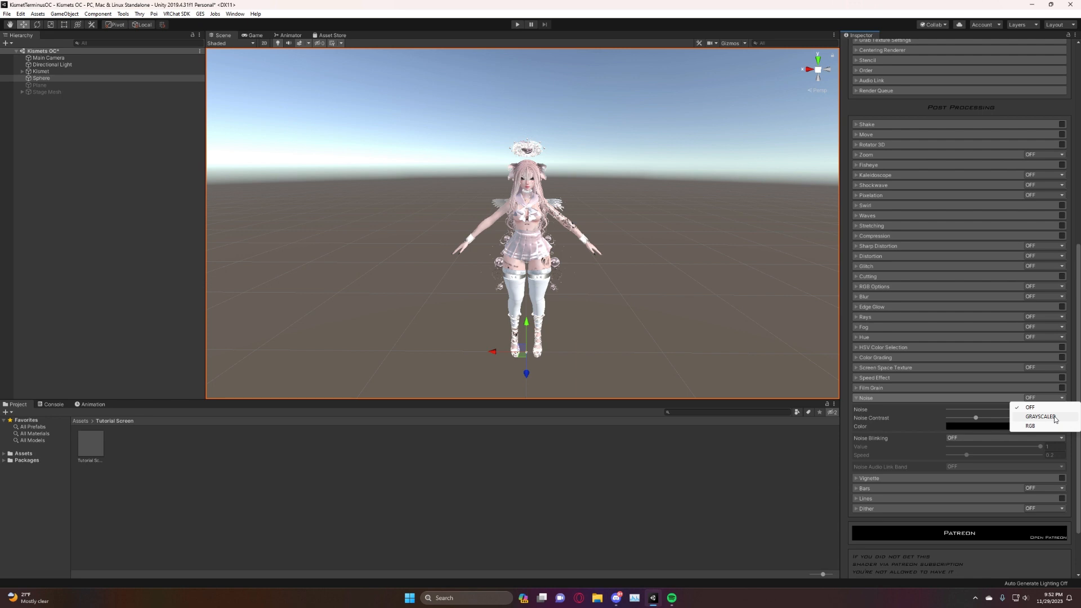
{"action": "left_click", "coordinate": [1040, 416]}
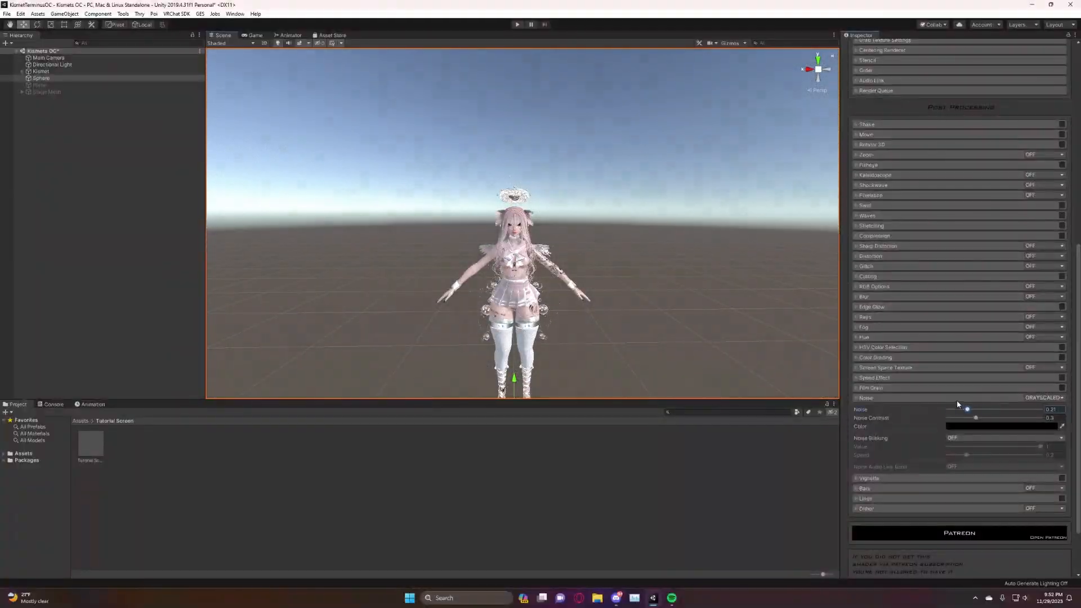
{"action": "left_click_drag", "start_coordinate": [962, 410], "coordinate": [1077, 432]}
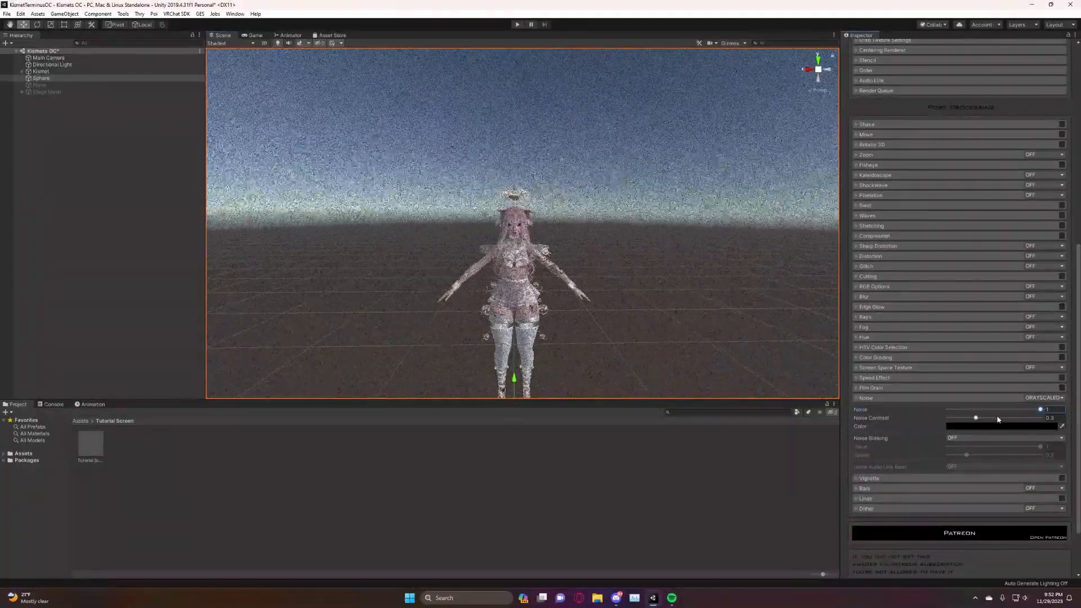
Try the Noise Contrast at 0 and set it to about 0.324, and try other noise colors before returning to black.
{"action": "left_click_drag", "start_coordinate": [993, 420], "coordinate": [1050, 433]}
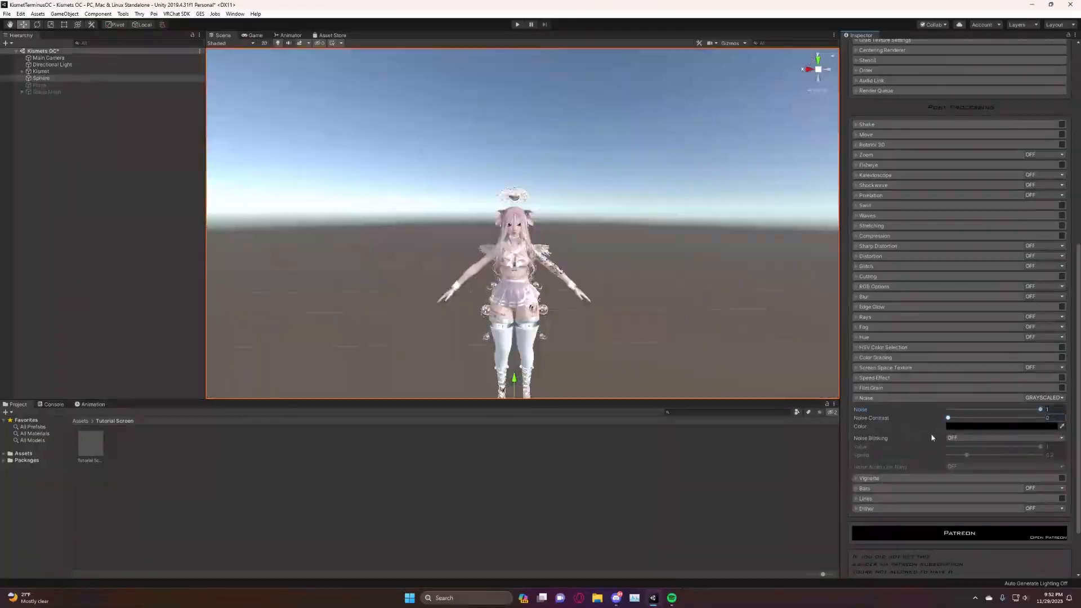
{"action": "mouse_move", "coordinate": [948, 418]}
{"action": "left_mouse_down"}
{"action": "mouse_move", "coordinate": [1038, 434]}
{"action": "mouse_move", "coordinate": [954, 436]}
{"action": "left_mouse_up"}
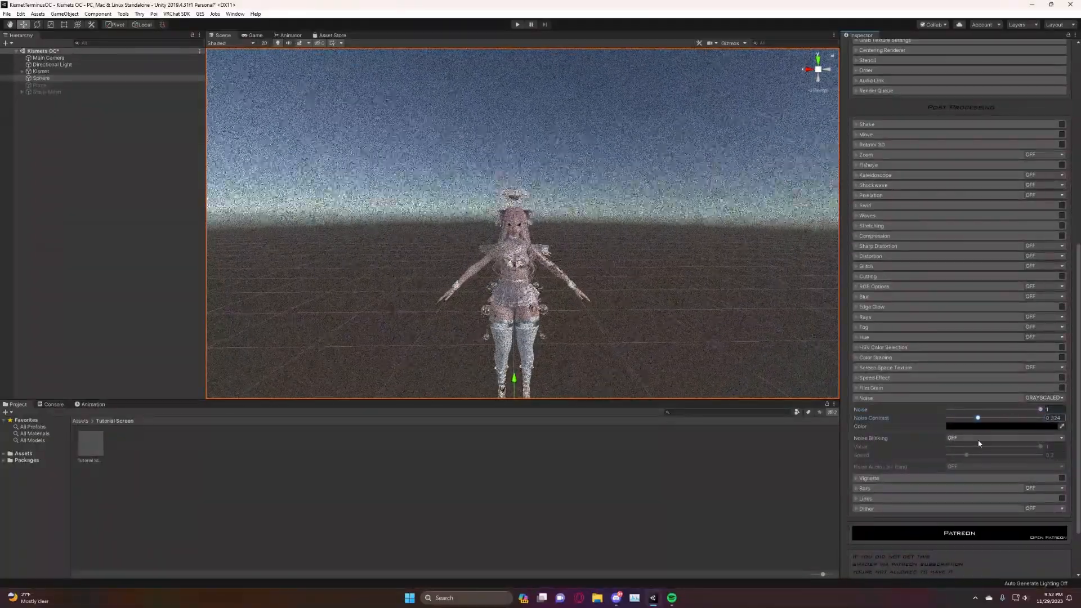
{"action": "left_click", "coordinate": [980, 427]}
{"action": "left_click_drag", "start_coordinate": [52, 68], "coordinate": [174, 159]}
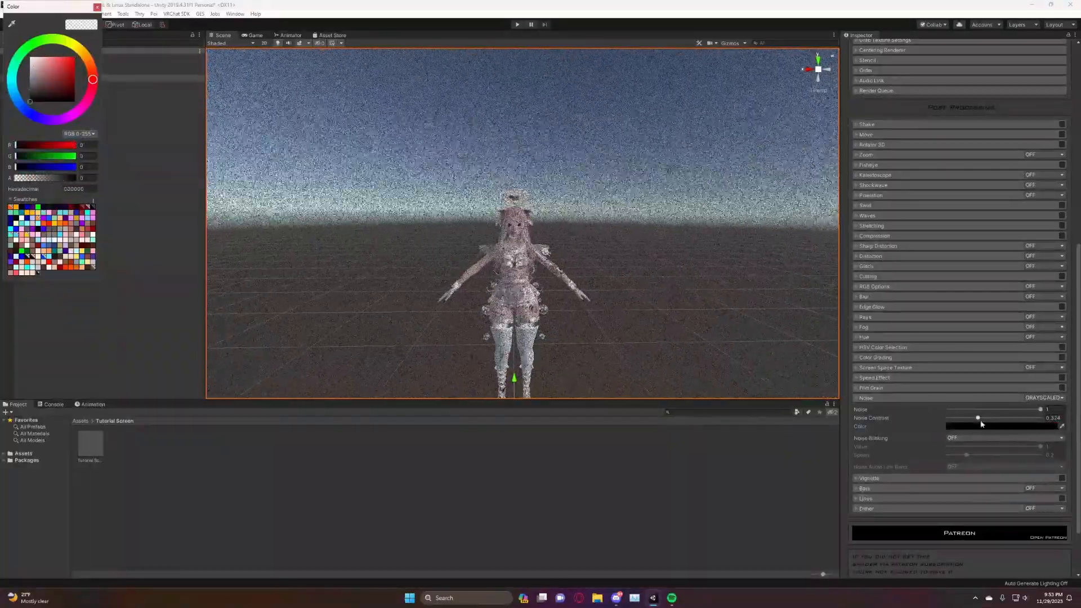
Compare the Random and Controlled Noise Blinking modes, and set Noise Blinking back to Off.
{"action": "left_click", "coordinate": [951, 438]}
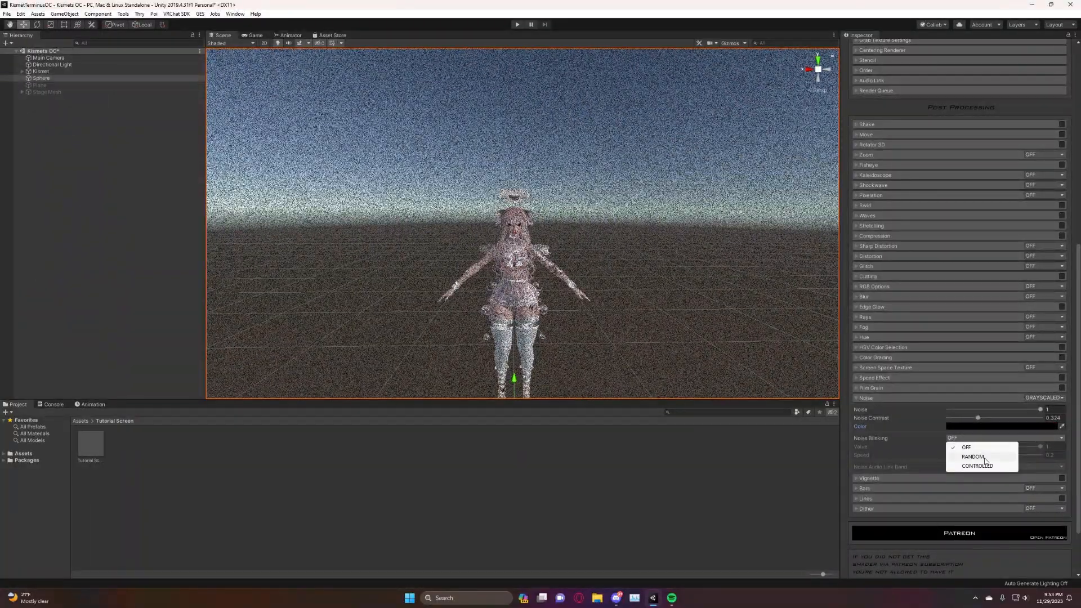
{"action": "left_click", "coordinate": [984, 459]}
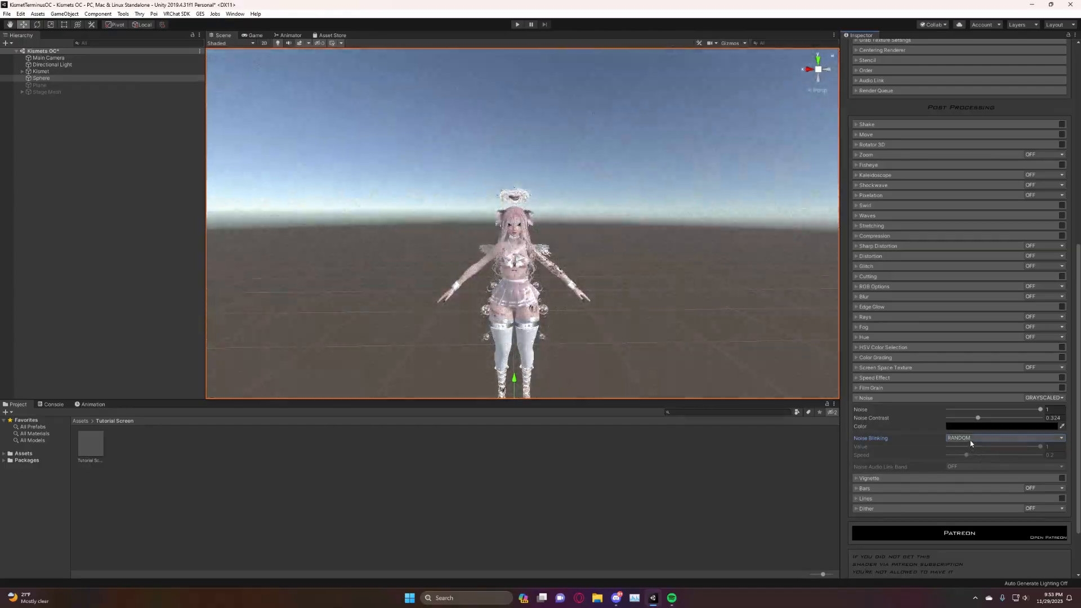
{"action": "left_click", "coordinate": [970, 439]}
{"action": "left_click", "coordinate": [967, 447]}
{"action": "left_click", "coordinate": [961, 438]}
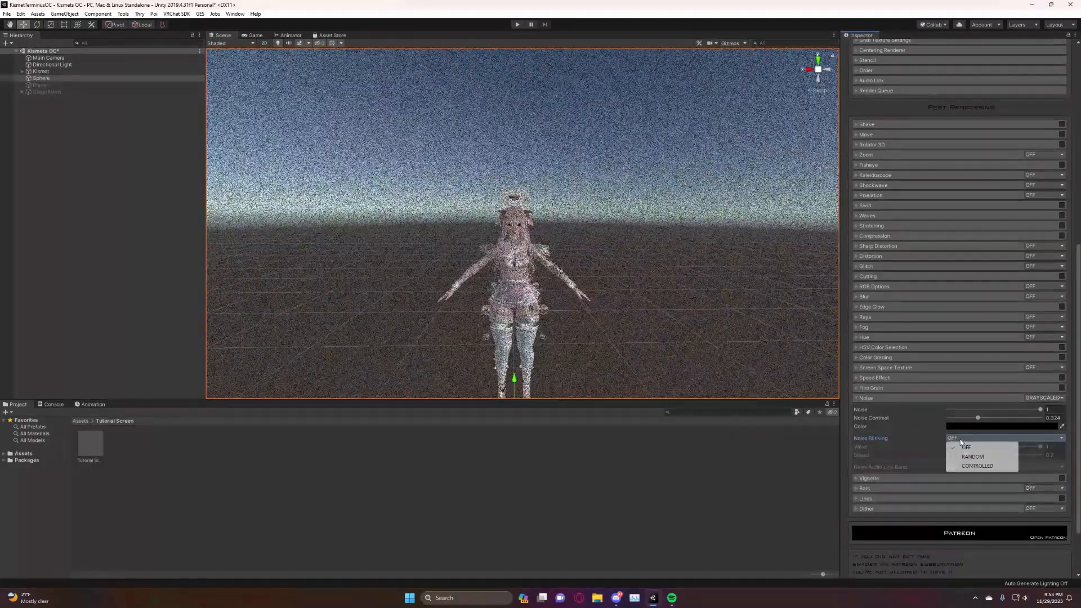
{"action": "left_click", "coordinate": [990, 466]}
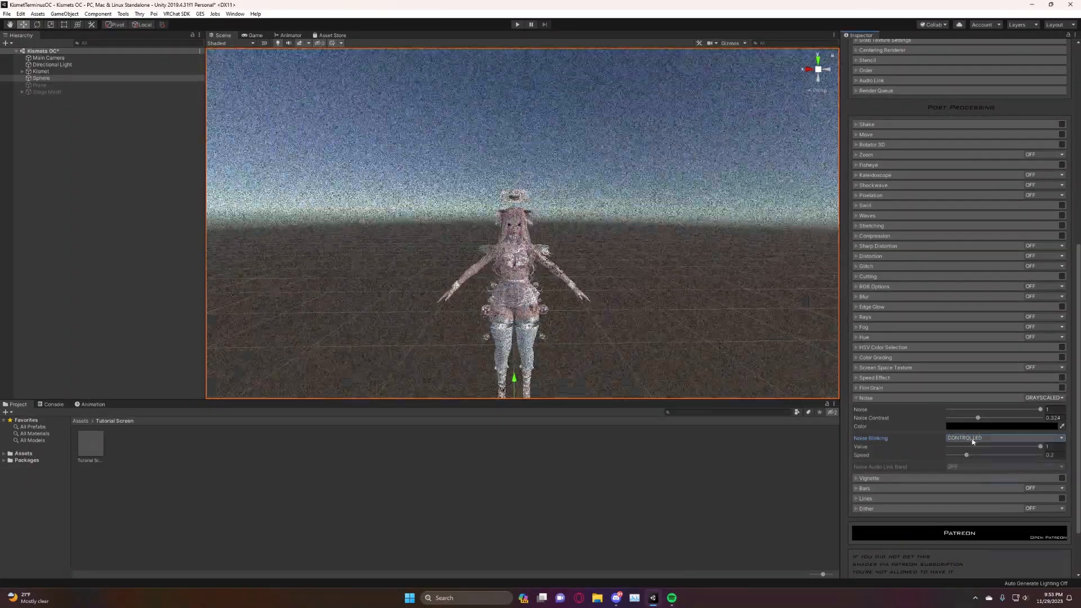
{"action": "left_click", "coordinate": [970, 438]}
{"action": "left_click", "coordinate": [978, 448]}
Switch the Noise mode to RGB and view the colored noise around the avatar.
{"action": "left_click", "coordinate": [1039, 398]}
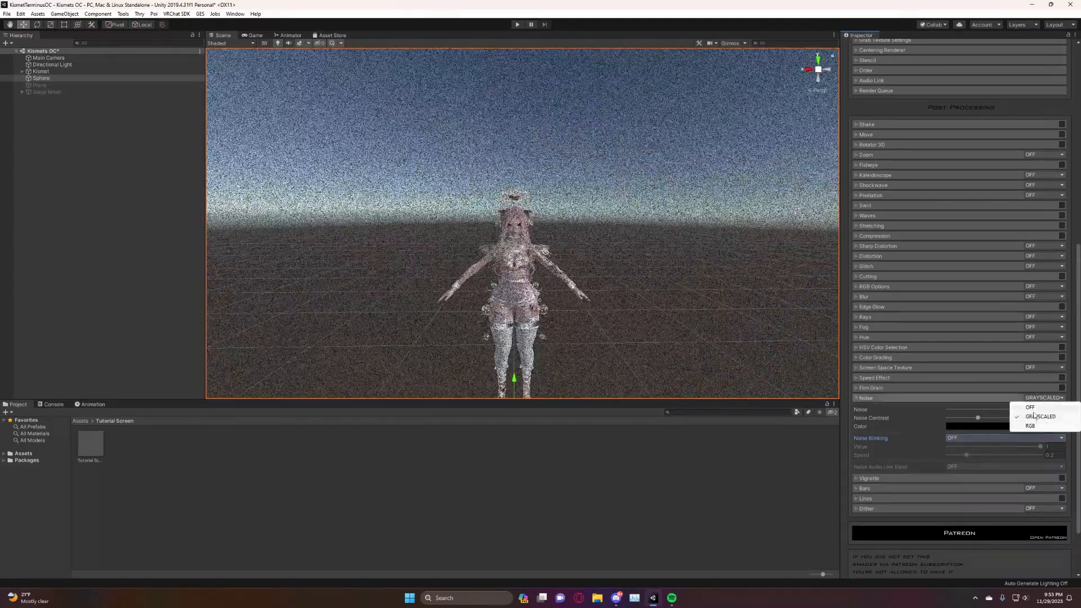
{"action": "left_click", "coordinate": [1034, 426]}
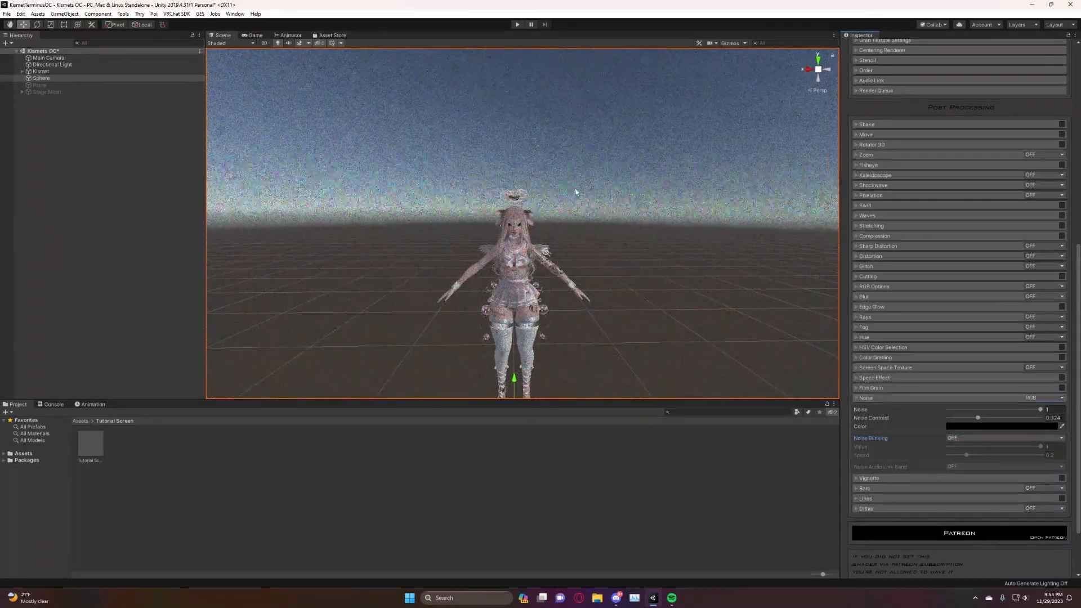
{"action": "left_click_drag", "start_coordinate": [579, 193], "coordinate": [559, 221], "text": "alt"}
{"action": "right_click_drag", "start_coordinate": [560, 221], "coordinate": [553, 247]}
Turn Noise off and collapse its settings.
{"action": "left_click", "coordinate": [1056, 397]}
{"action": "left_click", "coordinate": [1056, 407]}
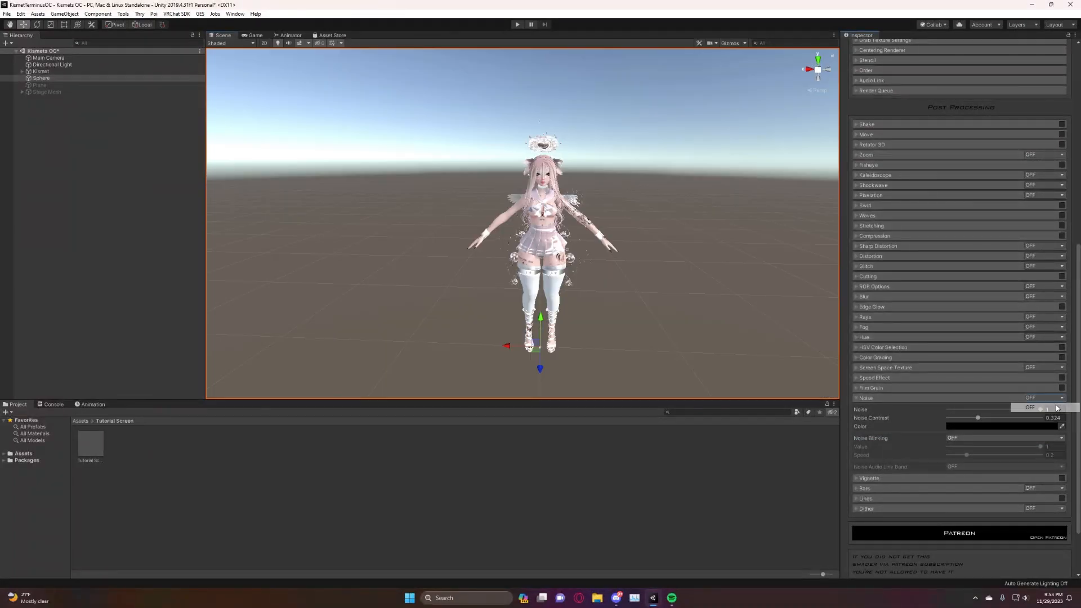
{"action": "left_click", "coordinate": [857, 398]}
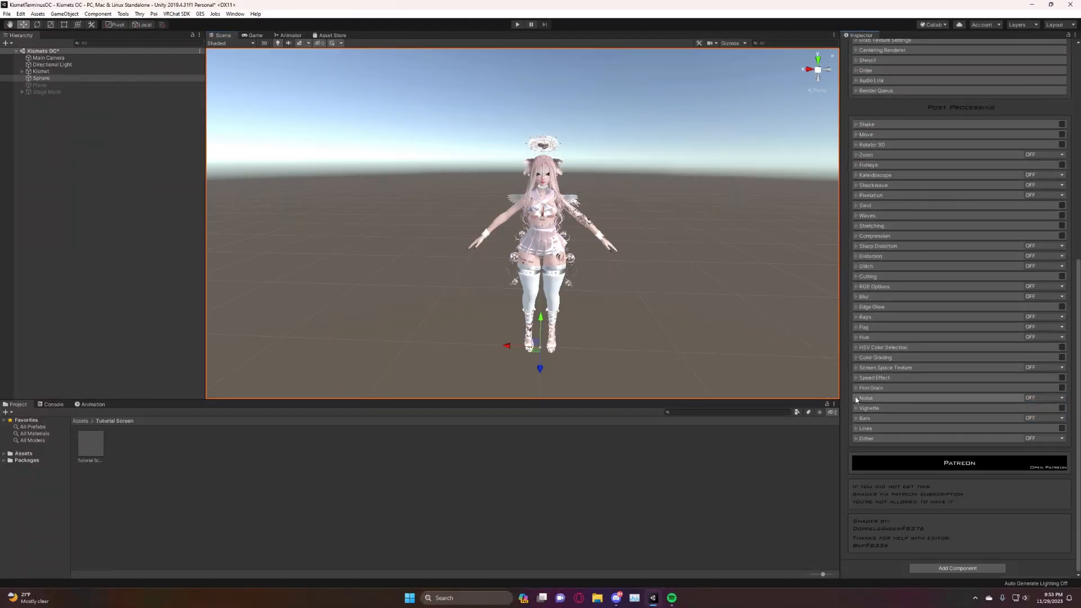
Open the Vignette settings, enable the effect, and set Vignette to about 0.708 and Smooth to about 0.58.
{"action": "left_click", "coordinate": [861, 408]}
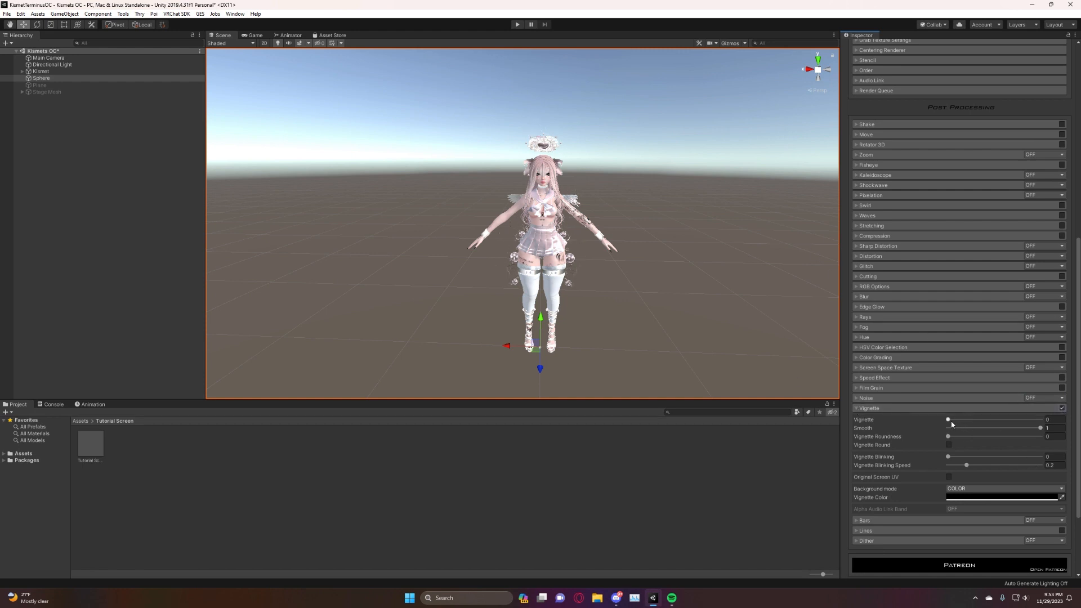
{"action": "mouse_move", "coordinate": [955, 420]}
{"action": "left_mouse_down"}
{"action": "mouse_move", "coordinate": [1015, 432]}
{"action": "mouse_move", "coordinate": [939, 426]}
{"action": "left_mouse_up"}
{"action": "left_click_drag", "start_coordinate": [970, 422], "coordinate": [987, 446]}
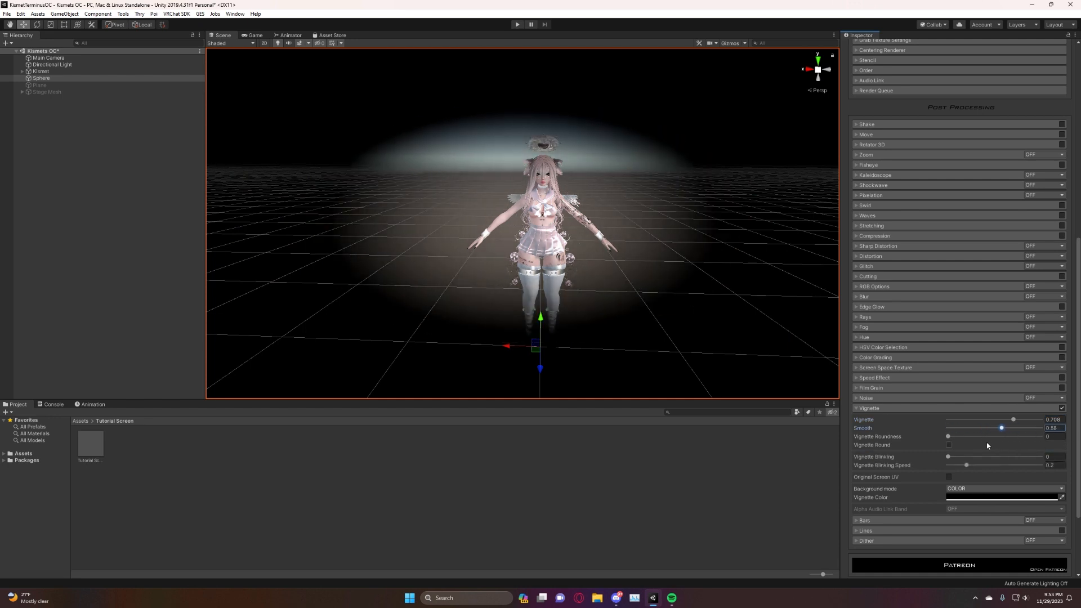
Compare Vignette Round on and off, try Vignette Roundness, set Vignette Blinking to 1, and leave Vignette Round off.
{"action": "left_click", "coordinate": [949, 444]}
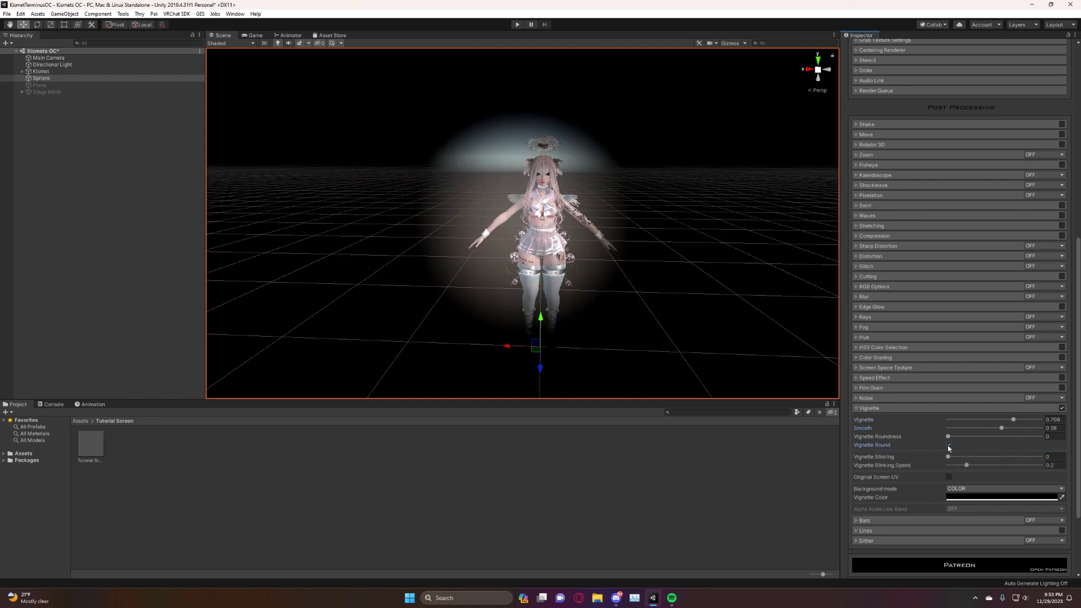
{"action": "left_click", "coordinate": [948, 445]}
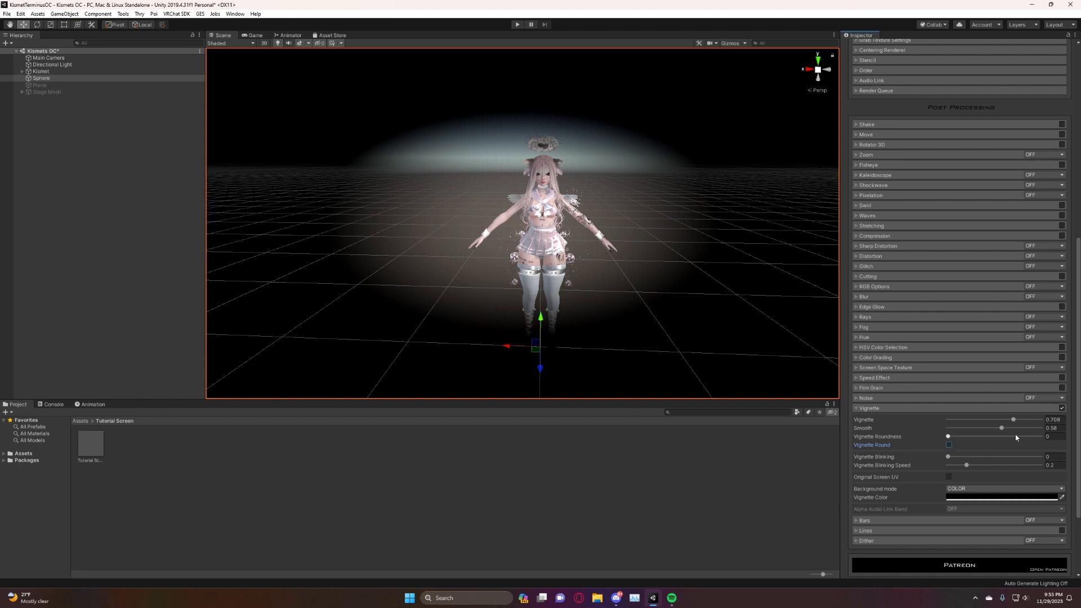
{"action": "left_click", "coordinate": [948, 444]}
{"action": "left_click_drag", "start_coordinate": [949, 437], "coordinate": [1041, 457]}
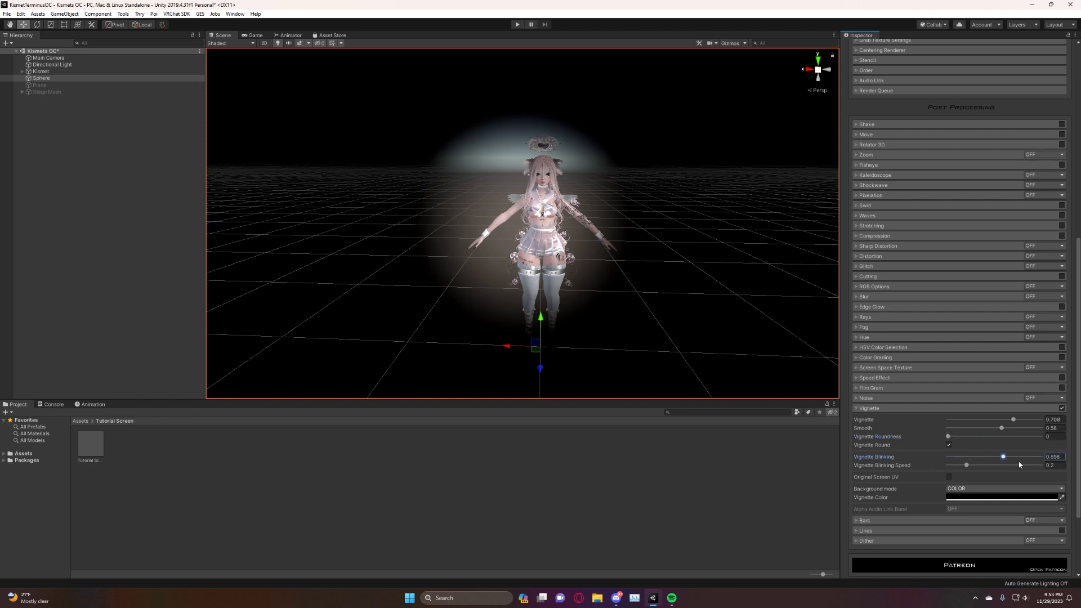
{"action": "left_click", "coordinate": [950, 444]}
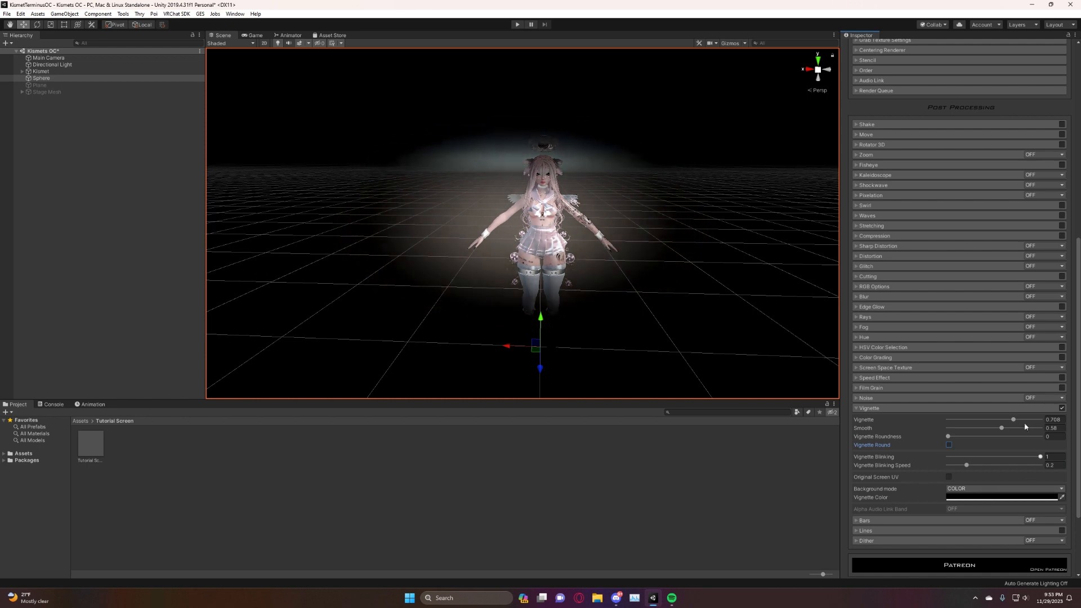
Lower the Vignette amount to about 0.39, and turn Vignette off and collapse its settings.
{"action": "left_click_drag", "start_coordinate": [1013, 419], "coordinate": [984, 420]}
{"action": "left_click", "coordinate": [1062, 408]}
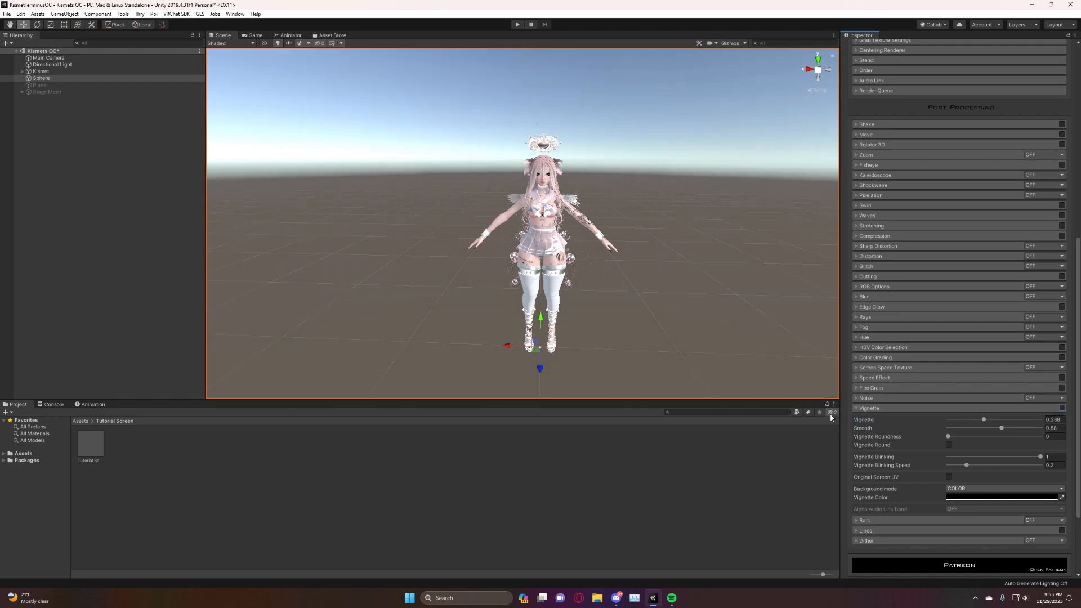
{"action": "left_click", "coordinate": [867, 410]}
Open the Bars settings, set the mode to Default, and set Bars X to about 0.667, Bars Y to 0.694 and Smooth to 0.63.
{"action": "left_click", "coordinate": [861, 419]}
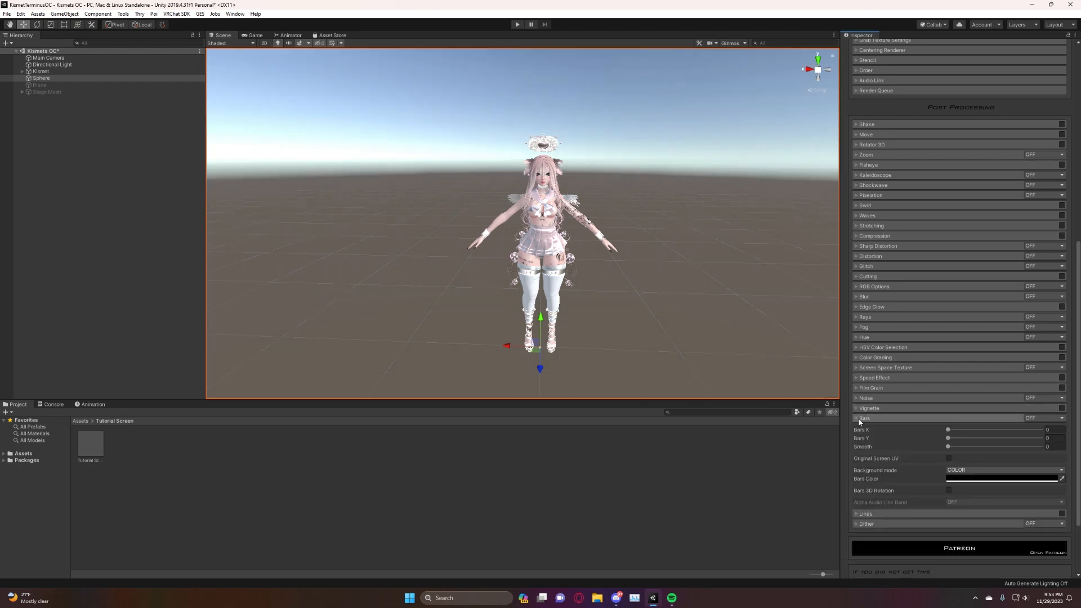
{"action": "left_click", "coordinate": [1032, 422]}
{"action": "left_click", "coordinate": [1044, 436]}
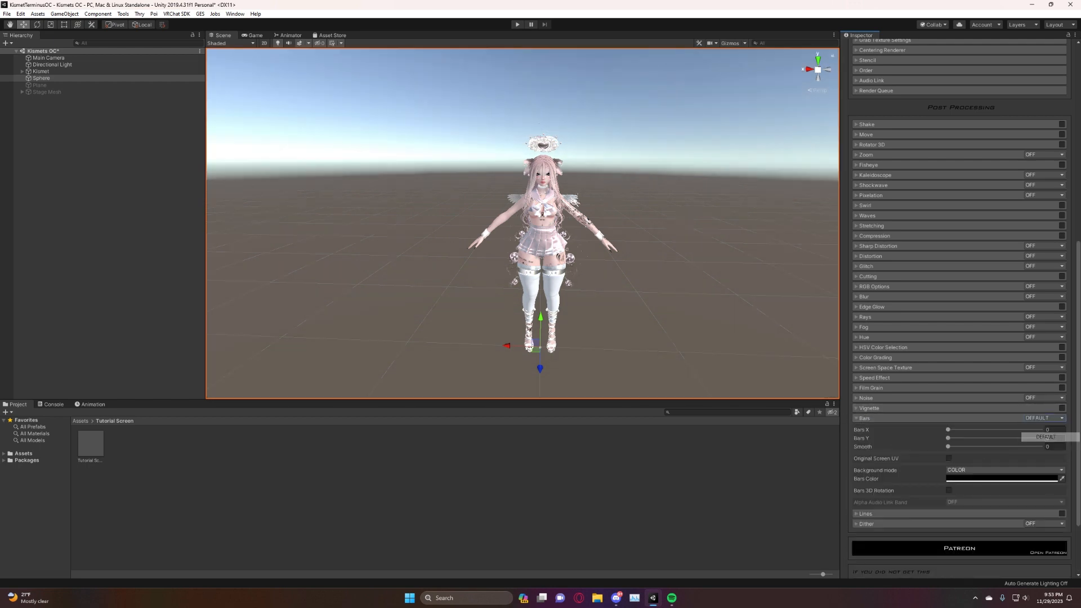
{"action": "left_click_drag", "start_coordinate": [1001, 434], "coordinate": [1007, 471]}
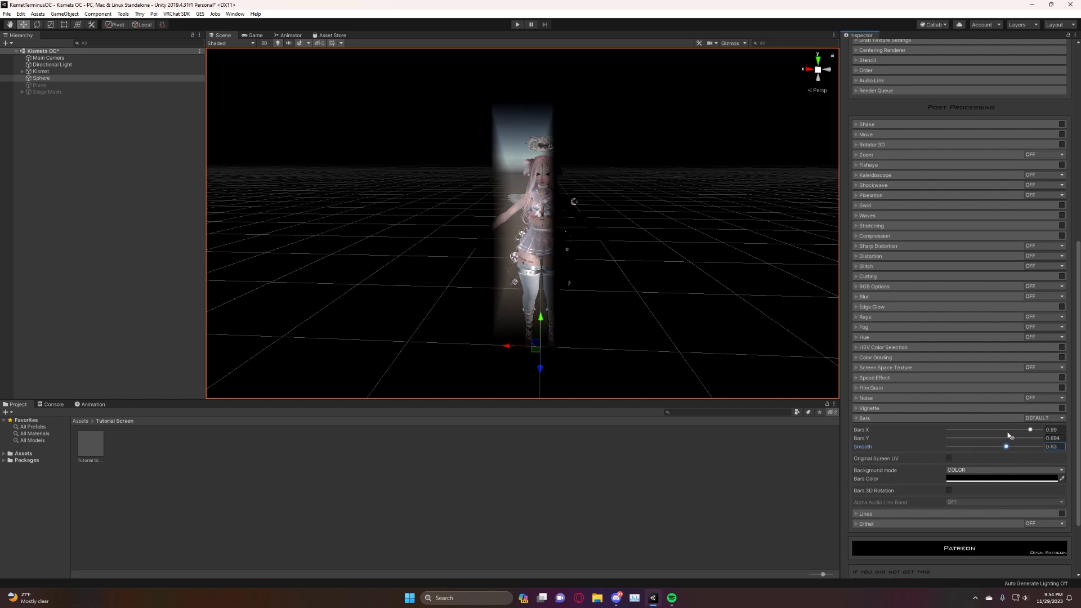
{"action": "left_click_drag", "start_coordinate": [1029, 432], "coordinate": [1010, 433]}
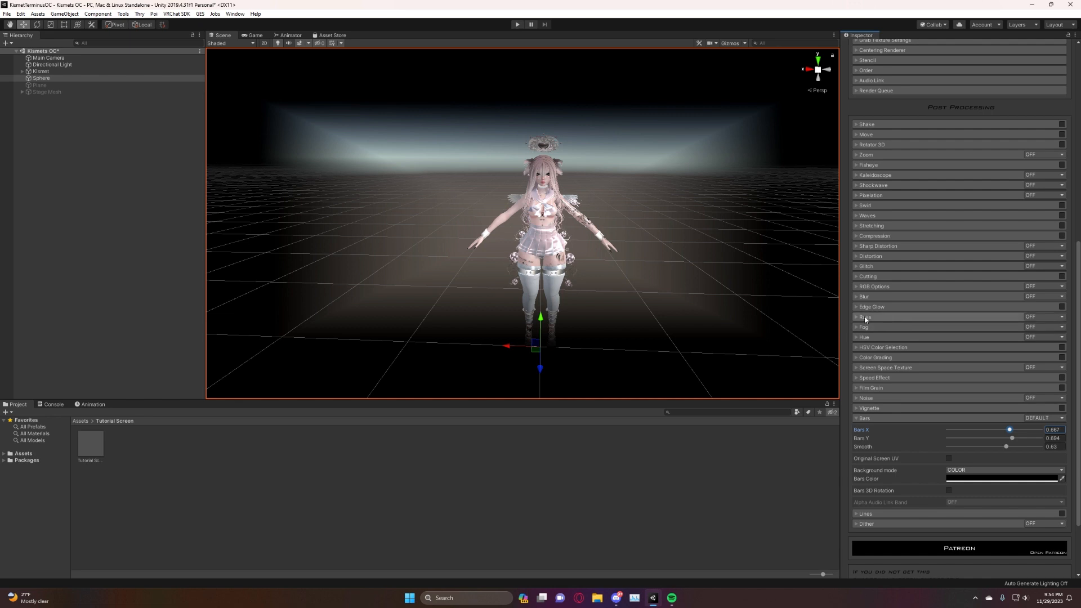
Set the Bars background mode to TEXTURE and assign a grey sphere texture to it.
{"action": "mouse_move", "coordinate": [478, 192]}
{"action": "right_mouse_down"}
{"action": "mouse_move", "coordinate": [481, 170]}
{"action": "mouse_move", "coordinate": [499, 180]}
{"action": "mouse_move", "coordinate": [485, 182]}
{"action": "right_mouse_up"}
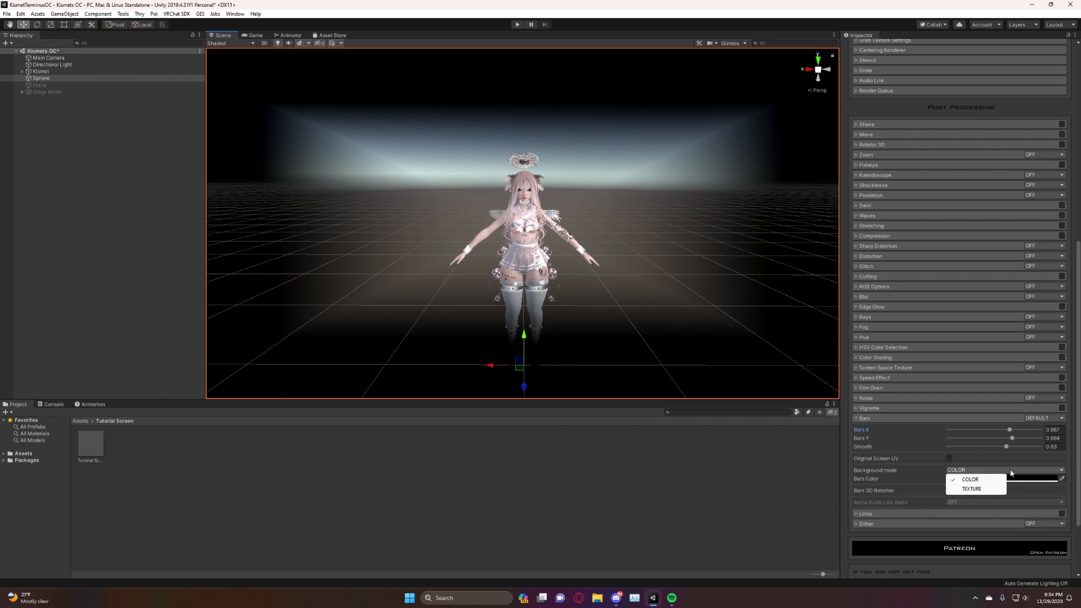
{"action": "left_click", "coordinate": [972, 488]}
{"action": "scroll", "coordinate": [973, 490], "scroll_direction": "down", "scroll_amount": 5}
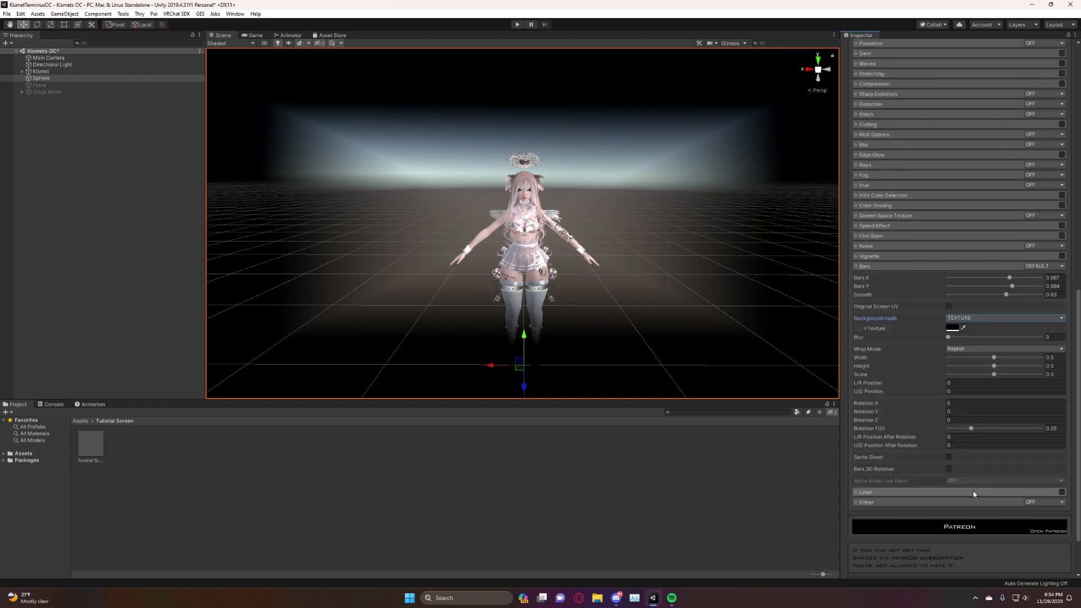
{"action": "left_click", "coordinate": [864, 268]}
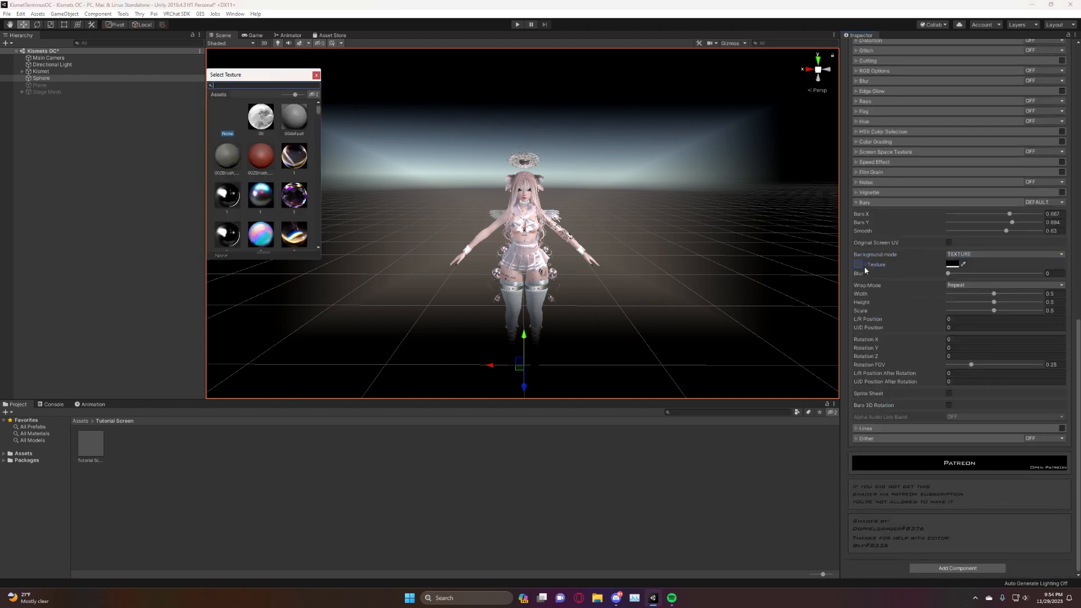
{"action": "left_click", "coordinate": [317, 76]}
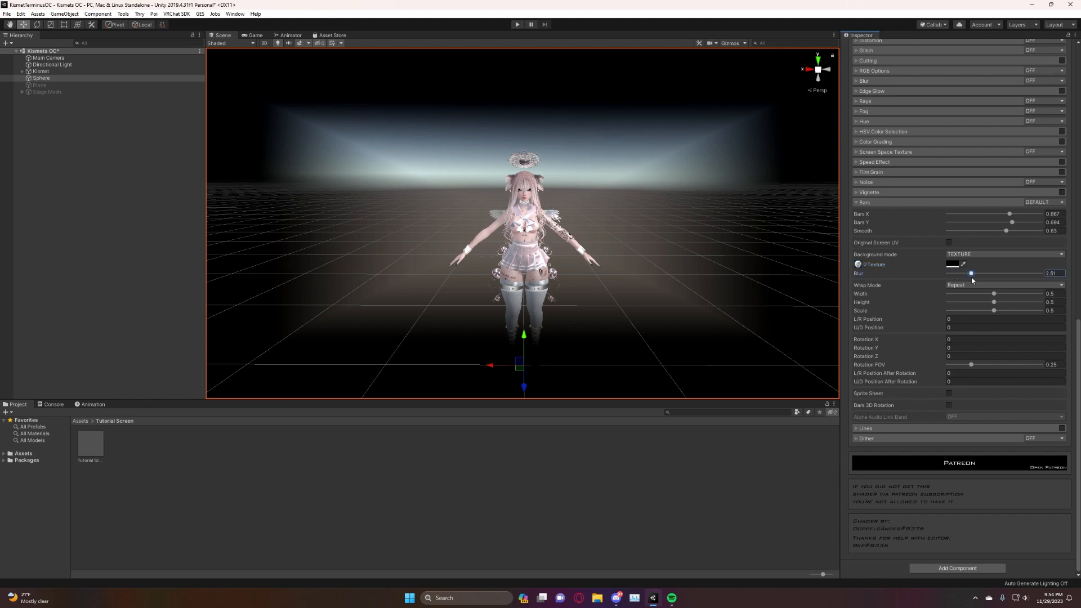
Set the Bars texture color to white (FFFFFF) and its Blur to 10.
{"action": "left_click", "coordinate": [952, 266]}
{"action": "left_click_drag", "start_coordinate": [77, 85], "coordinate": [1, 31]}
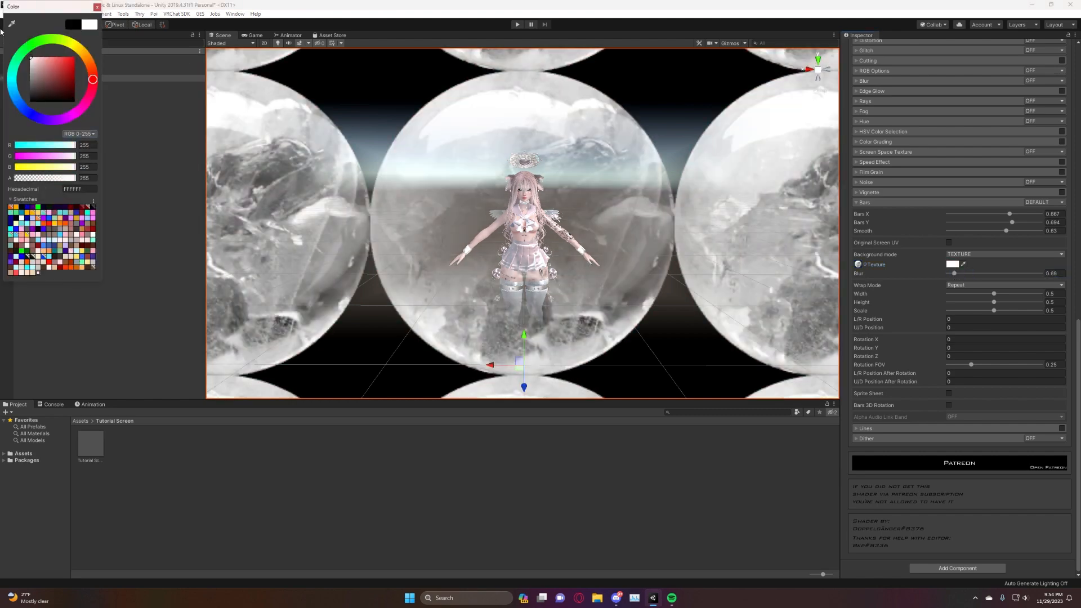
{"action": "left_click", "coordinate": [613, 483]}
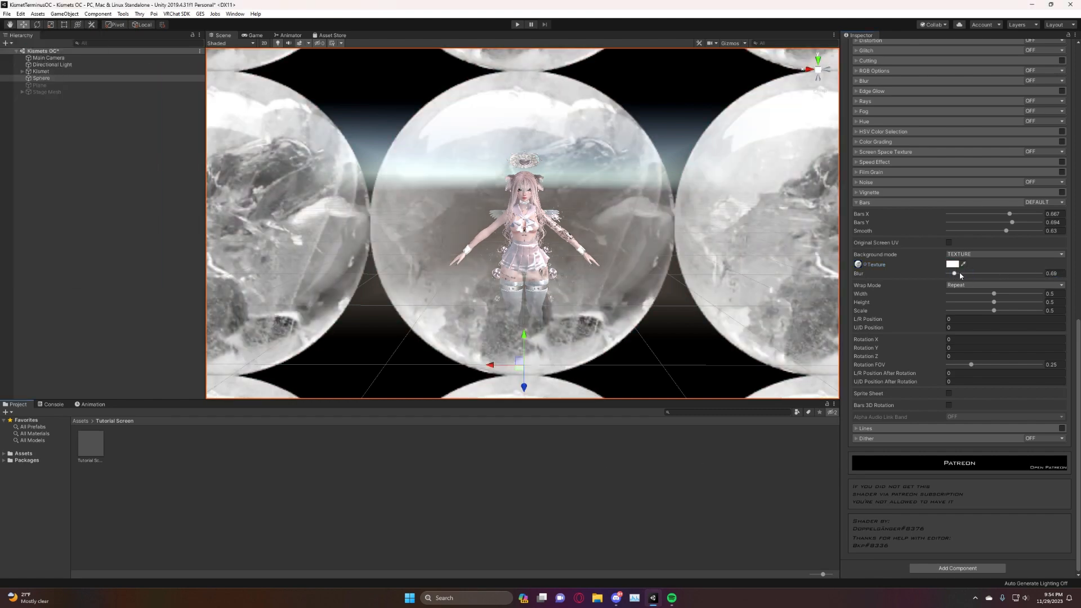
{"action": "left_click_drag", "start_coordinate": [947, 273], "coordinate": [1045, 303]}
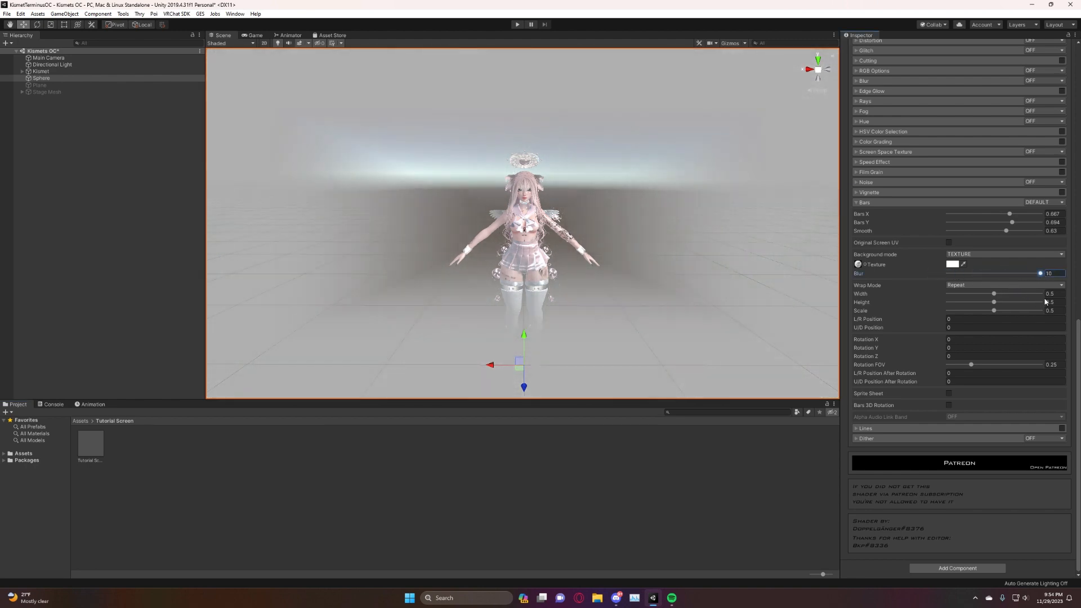
{"action": "mouse_move", "coordinate": [433, 265]}
{"action": "right_mouse_down"}
{"action": "mouse_move", "coordinate": [326, 261]}
{"action": "mouse_move", "coordinate": [459, 302]}
{"action": "mouse_move", "coordinate": [427, 257]}
{"action": "right_mouse_up"}
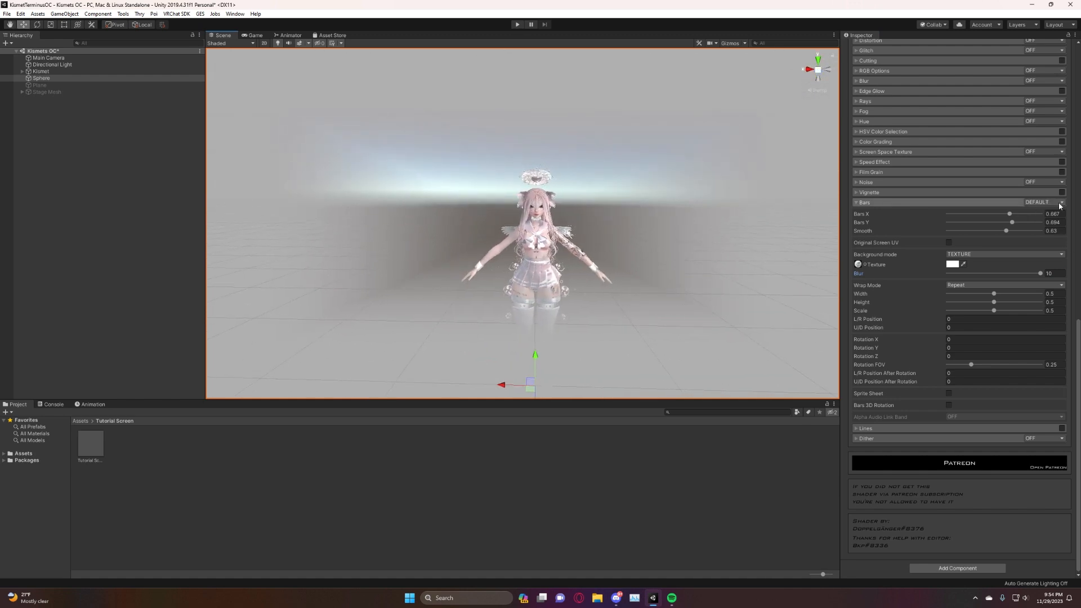
Turn the Bars effect off and collapse its settings.
{"action": "left_click", "coordinate": [1041, 202]}
{"action": "left_click", "coordinate": [1035, 213]}
{"action": "left_click", "coordinate": [867, 203]}
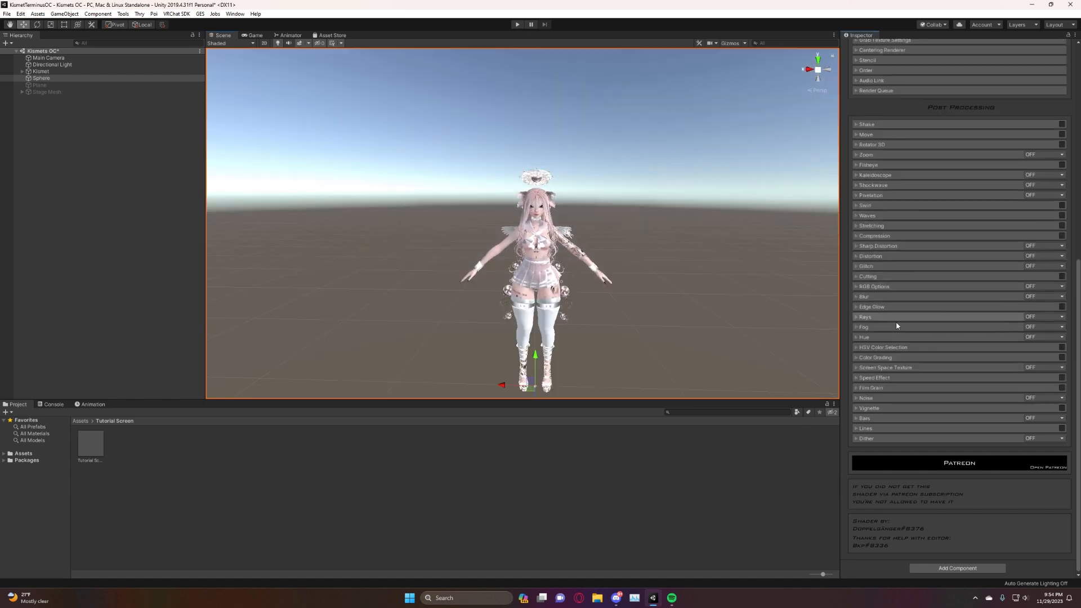
Open the Lines settings and enable the effect to preview it around the avatar.
{"action": "left_click", "coordinate": [862, 428]}
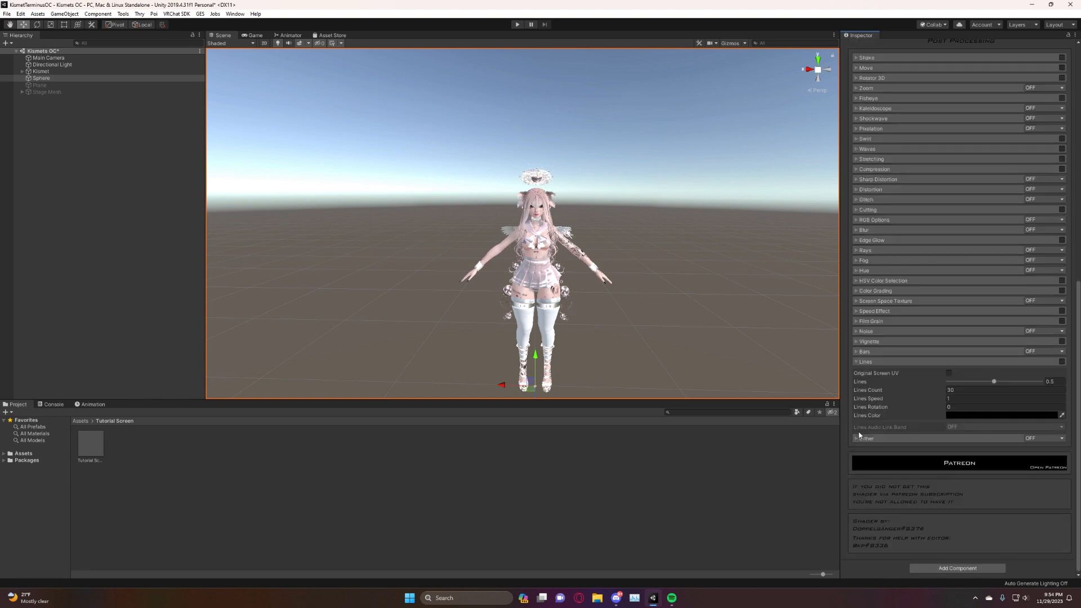
{"action": "left_click", "coordinate": [1063, 363]}
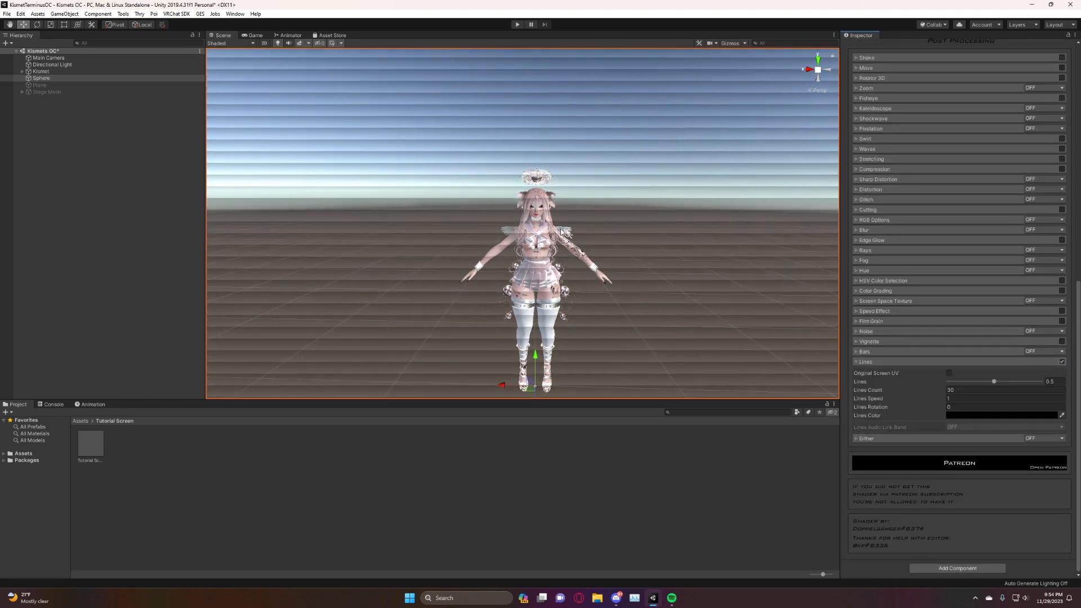
{"action": "mouse_move", "coordinate": [551, 218]}
{"action": "right_mouse_down"}
{"action": "mouse_move", "coordinate": [526, 124]}
{"action": "mouse_move", "coordinate": [550, 219]}
{"action": "right_mouse_up"}
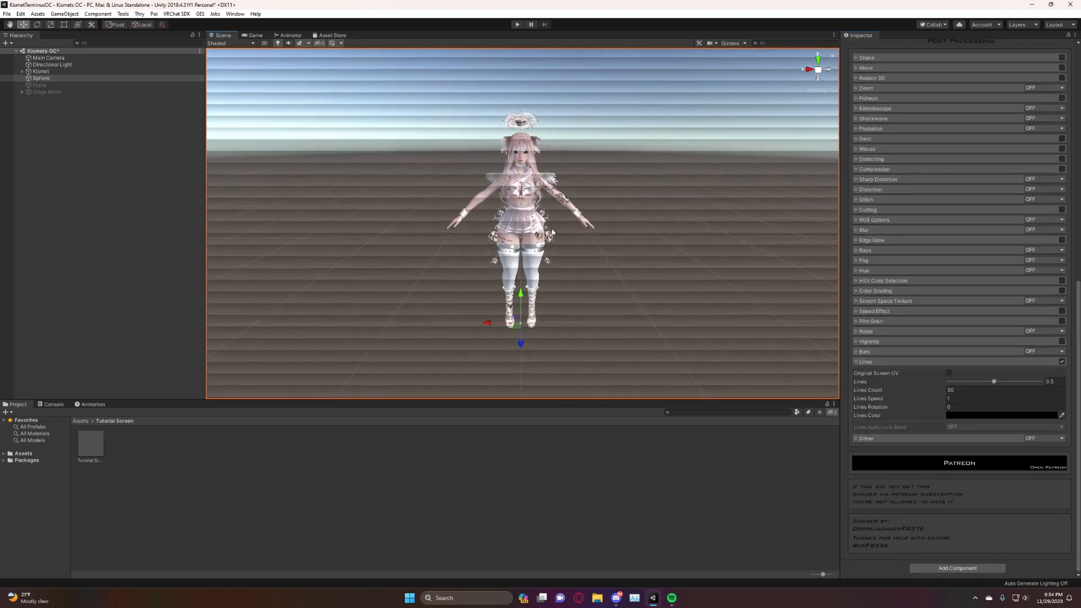
Set the Lines amount to about 0.512, and turn Lines off and collapse its settings.
{"action": "left_click_drag", "start_coordinate": [1001, 381], "coordinate": [995, 403]}
{"action": "left_click", "coordinate": [1062, 361]}
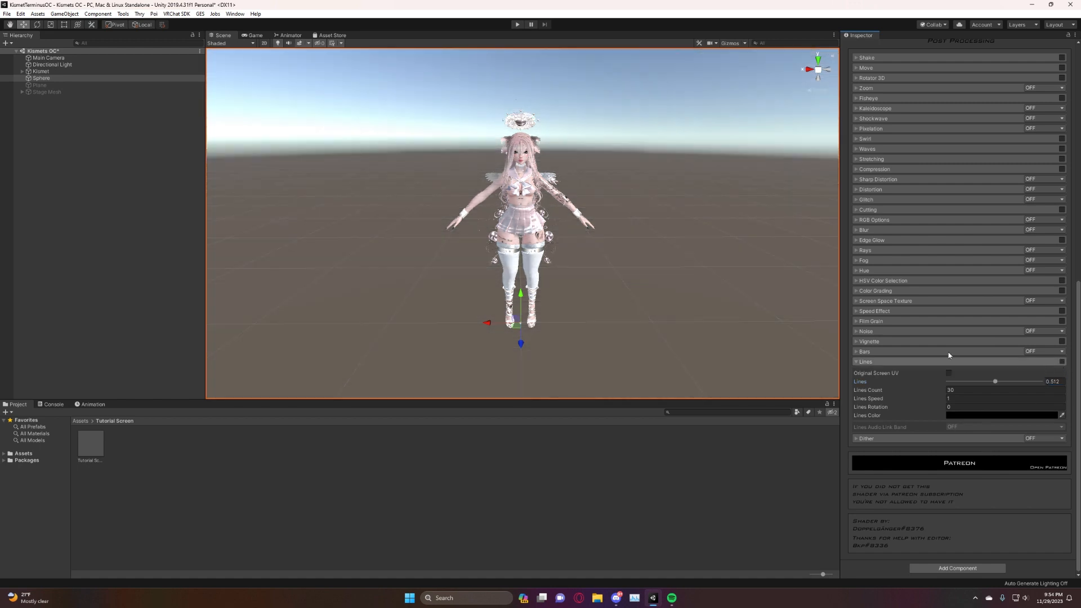
{"action": "left_click", "coordinate": [857, 362]}
Open the Dither settings, try the MULTIPLY and ADDITIVE modes, and inspect the avatar from another angle.
{"action": "left_click", "coordinate": [862, 439]}
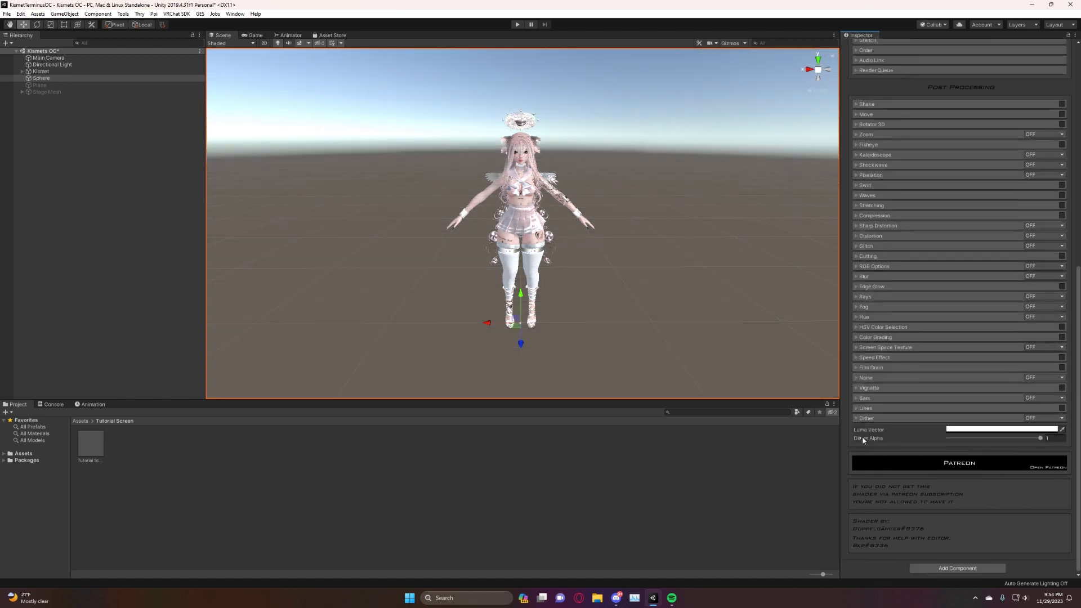
{"action": "left_click", "coordinate": [1044, 418]}
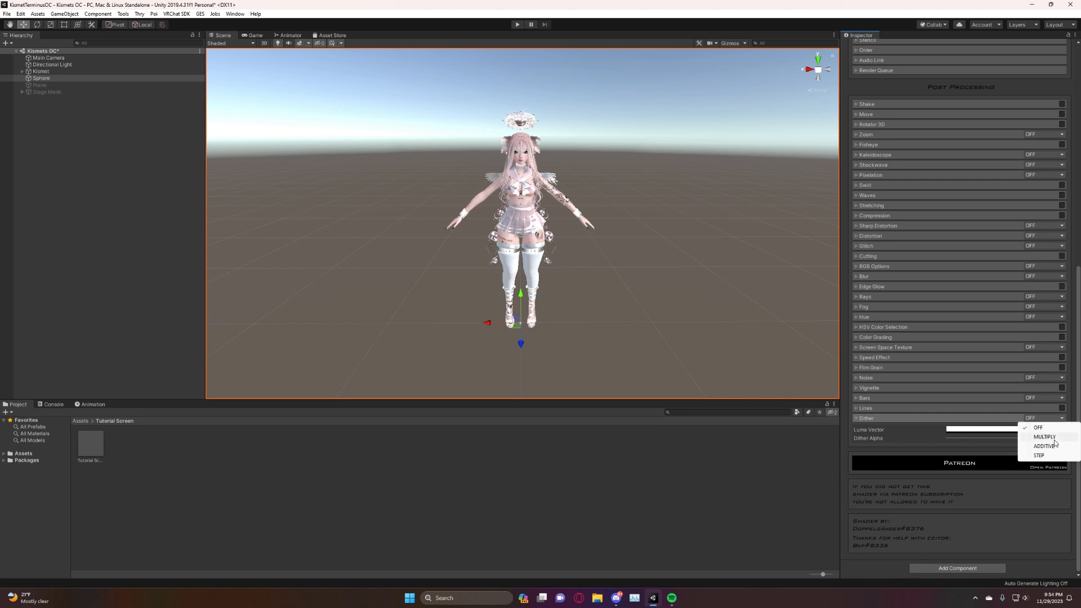
{"action": "left_click", "coordinate": [1054, 437]}
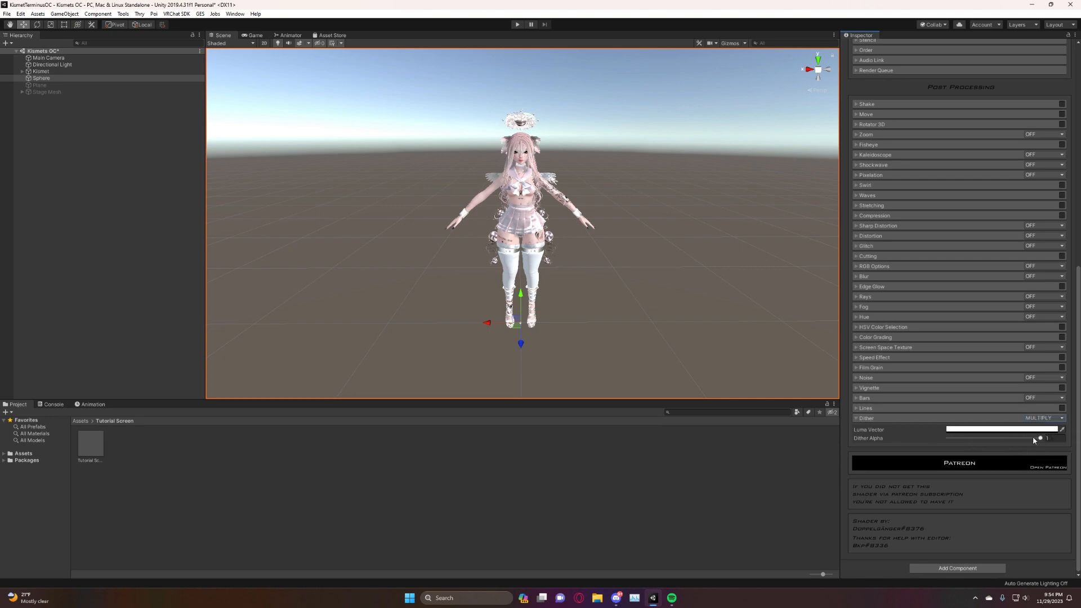
{"action": "left_click", "coordinate": [1041, 417]}
{"action": "left_click", "coordinate": [1044, 446]}
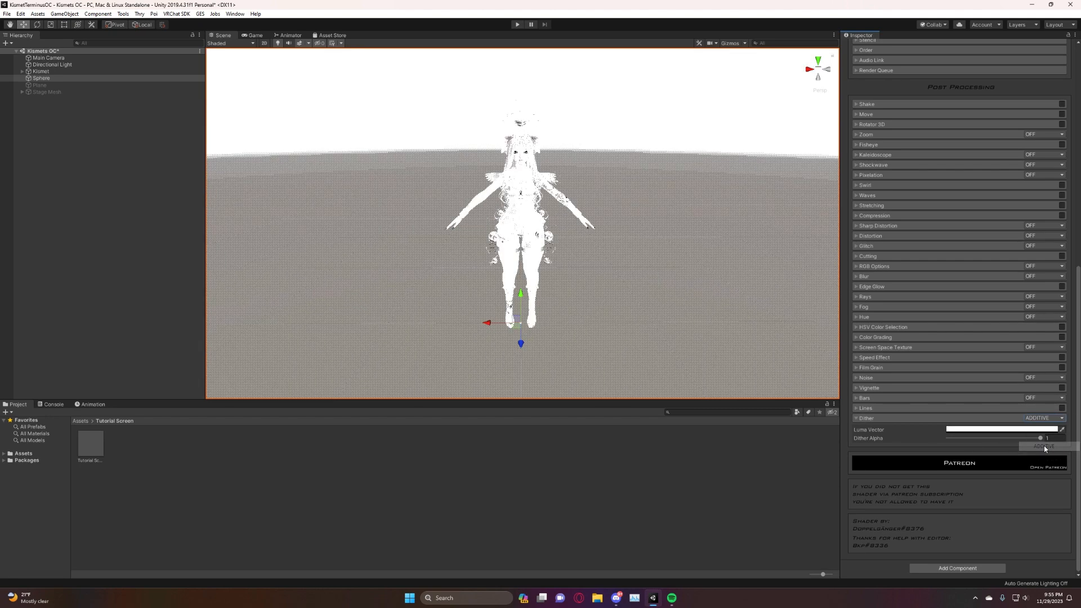
{"action": "right_click_drag", "start_coordinate": [519, 220], "coordinate": [416, 214]}
{"action": "key", "text": "a"}
{"action": "key", "text": "d"}
{"action": "key", "text": "w"}
{"action": "key", "text": "s"}
{"action": "key", "text": "d"}
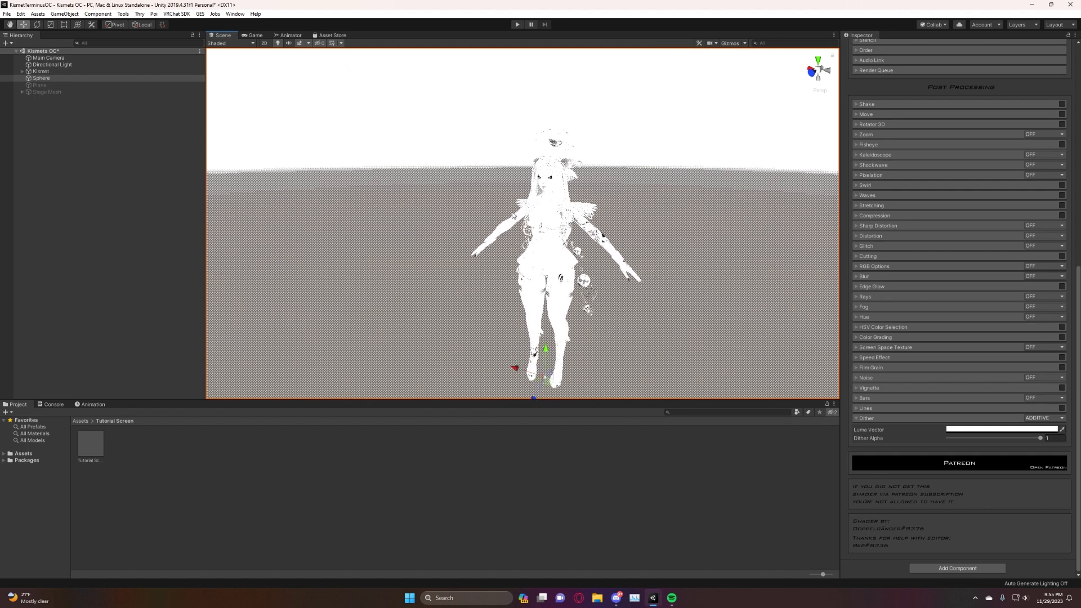
Set the Dither mode to STEP and its Luma Vector to a dark red, and inspect the effect on the avatar.
{"action": "left_click", "coordinate": [1045, 417]}
{"action": "left_click", "coordinate": [1050, 455]}
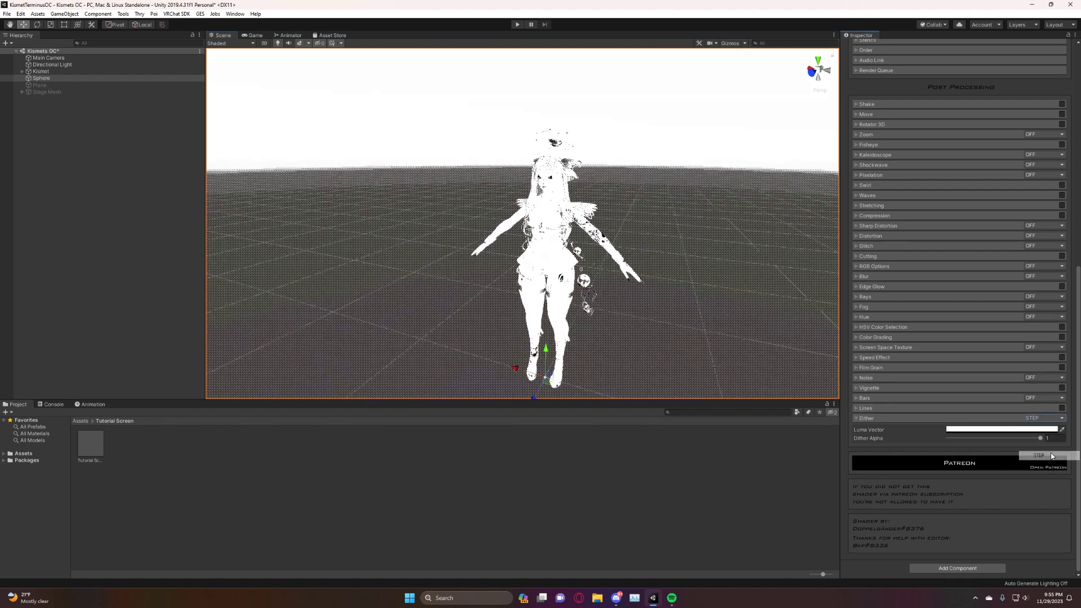
{"action": "left_click", "coordinate": [1002, 429]}
{"action": "mouse_move", "coordinate": [59, 72]}
{"action": "left_mouse_down"}
{"action": "mouse_move", "coordinate": [74, 89]}
{"action": "mouse_move", "coordinate": [88, 64]}
{"action": "mouse_move", "coordinate": [83, 83]}
{"action": "mouse_move", "coordinate": [51, 86]}
{"action": "left_mouse_up"}
{"action": "left_click", "coordinate": [577, 452]}
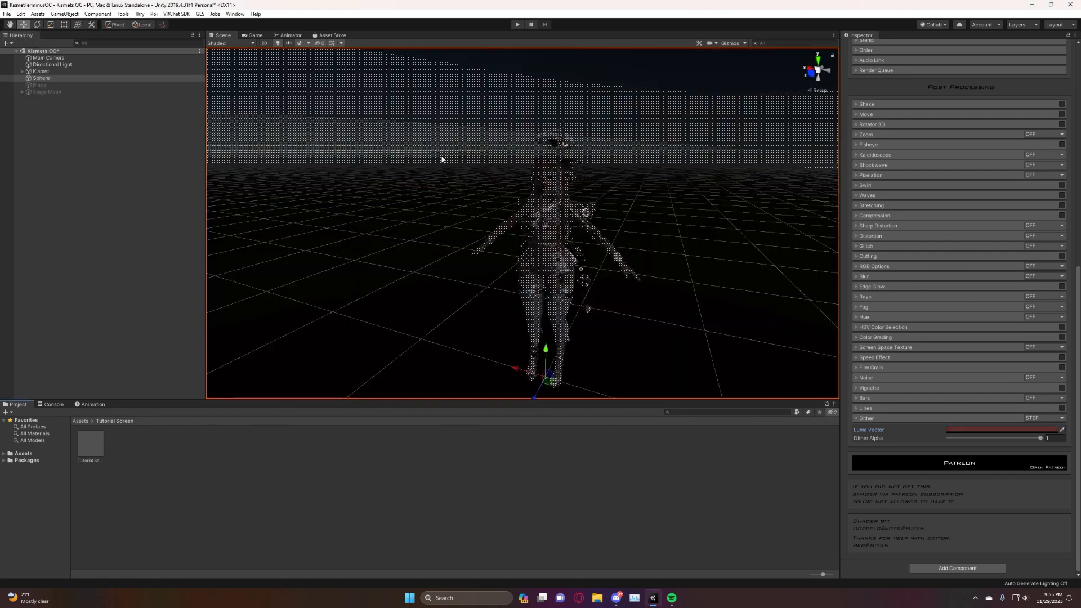
{"action": "key", "text": "w"}
{"action": "right_click_drag", "start_coordinate": [442, 160], "coordinate": [500, 148]}
{"action": "key", "text": "s"}
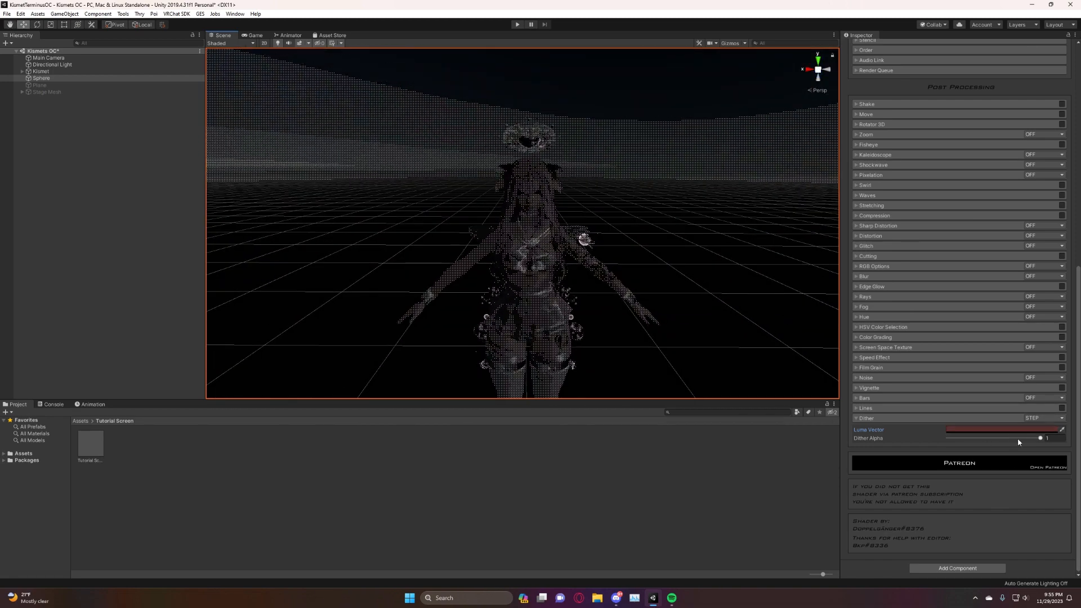
Lower Dither Alpha to 0, and turn Dither off and collapse its settings.
{"action": "left_click_drag", "start_coordinate": [1018, 438], "coordinate": [947, 438]}
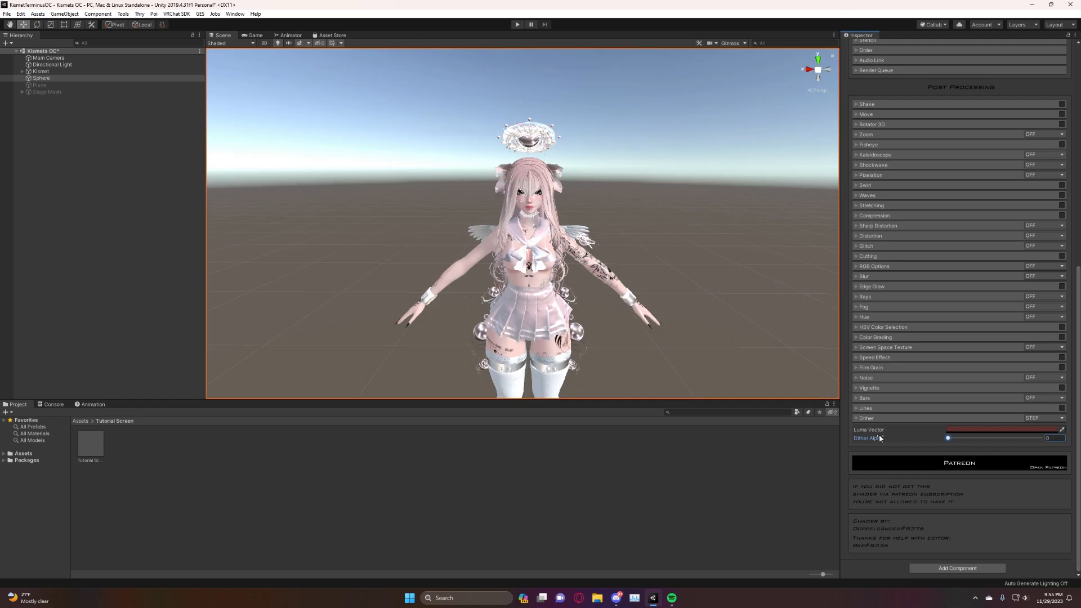
{"action": "scroll", "coordinate": [888, 386], "scroll_direction": "up", "scroll_amount": 5}
{"action": "scroll", "coordinate": [889, 390], "scroll_direction": "up", "scroll_amount": 3}
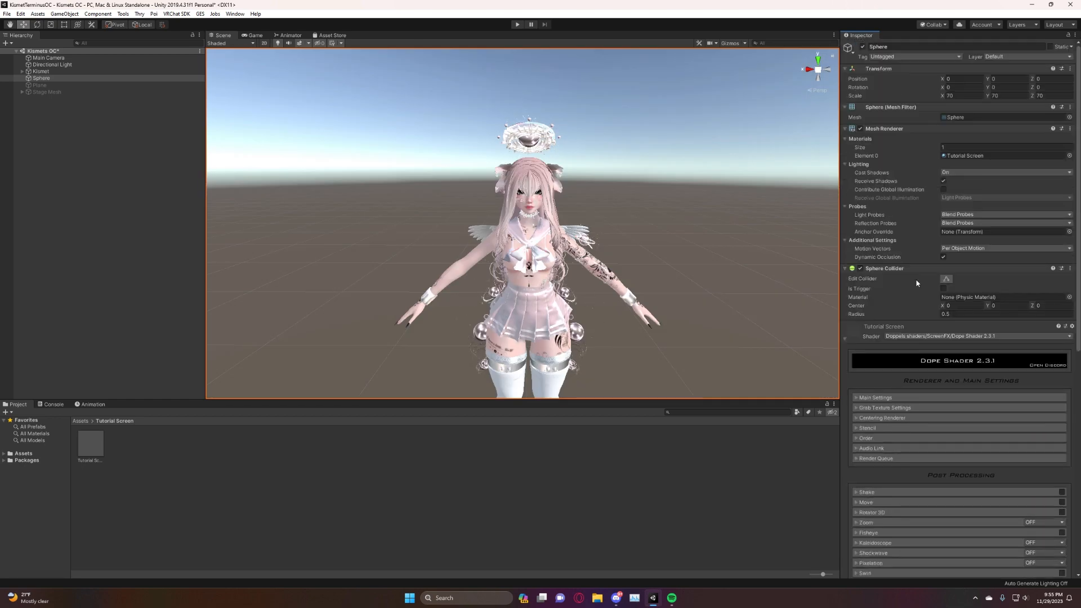
{"action": "scroll", "coordinate": [900, 249], "scroll_direction": "down", "scroll_amount": 12}
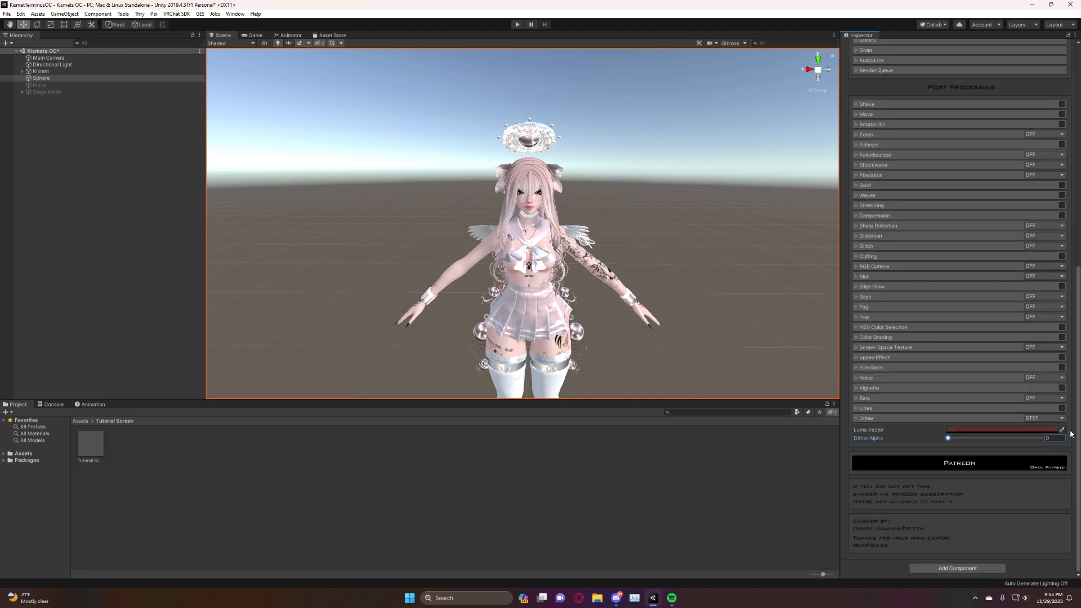
{"action": "left_click", "coordinate": [1037, 417]}
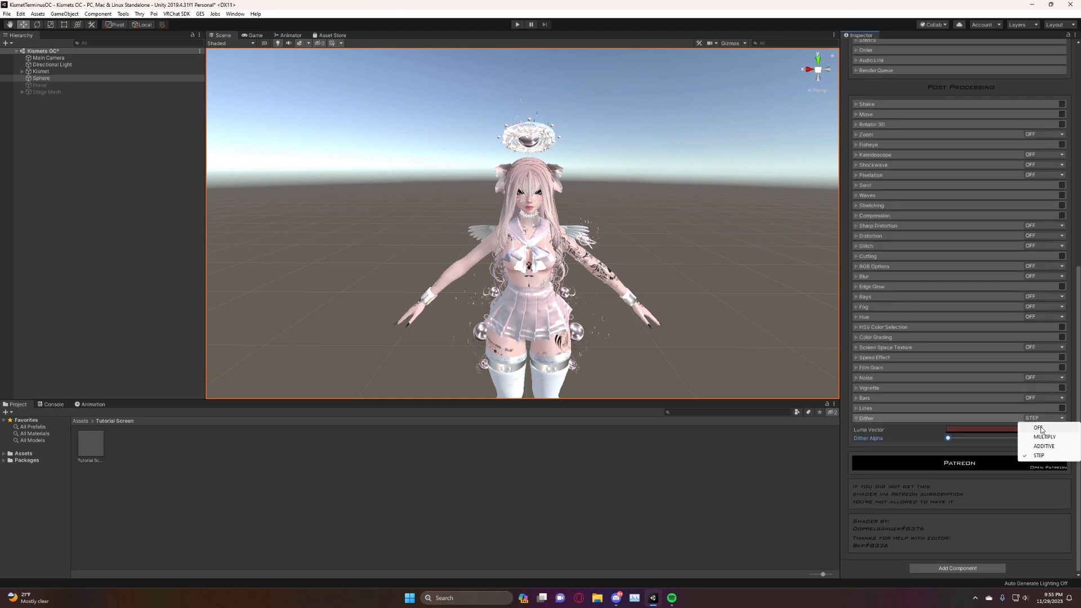
{"action": "left_click", "coordinate": [1034, 424]}
{"action": "left_click", "coordinate": [858, 421]}
{"action": "scroll", "coordinate": [917, 408], "scroll_direction": "up", "scroll_amount": 12}
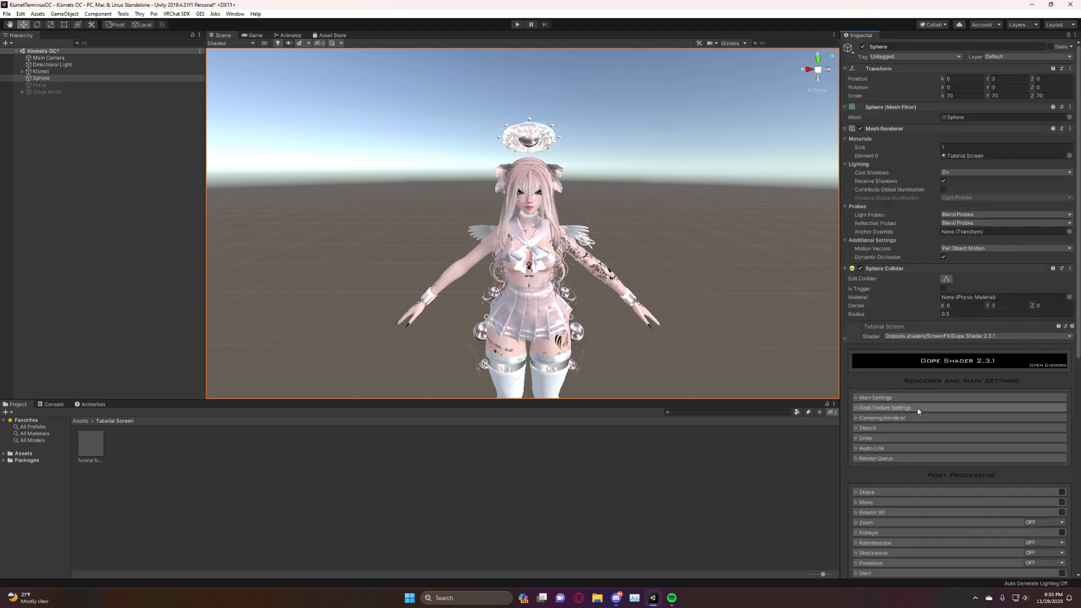
{"action": "scroll", "coordinate": [931, 425], "scroll_direction": "down", "scroll_amount": 10}
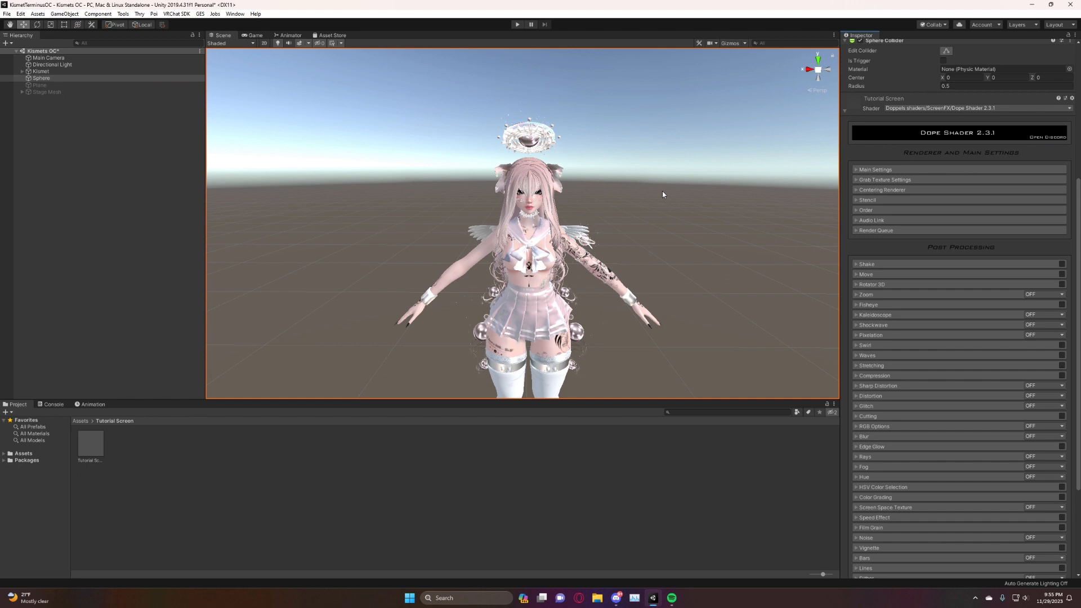
{"action": "key", "text": "s"}
{"action": "right_click_drag", "start_coordinate": [663, 191], "coordinate": [657, 202]}
{"action": "key", "text": "w"}
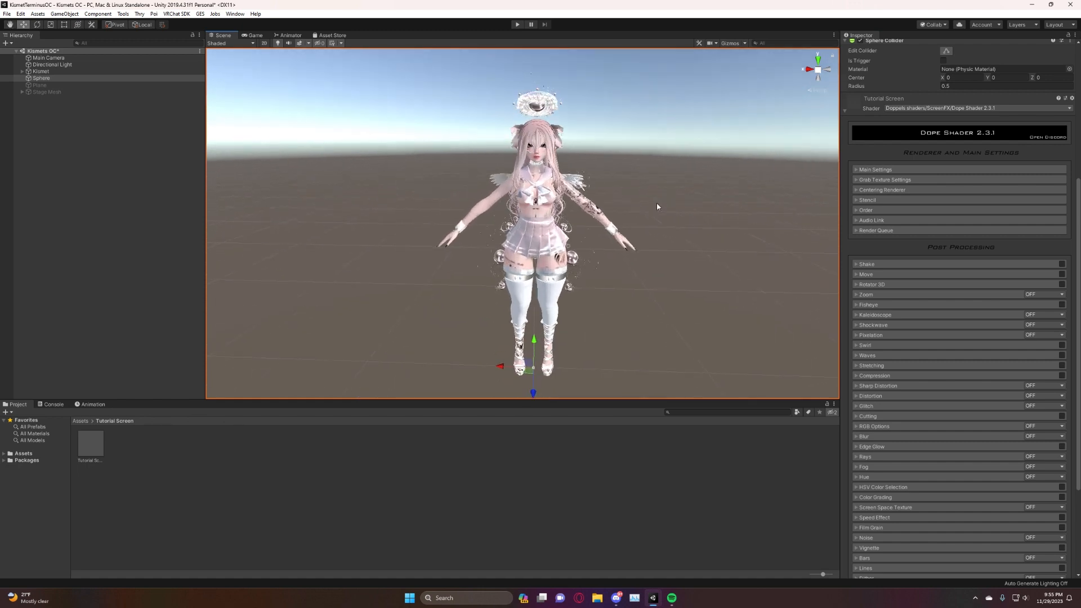